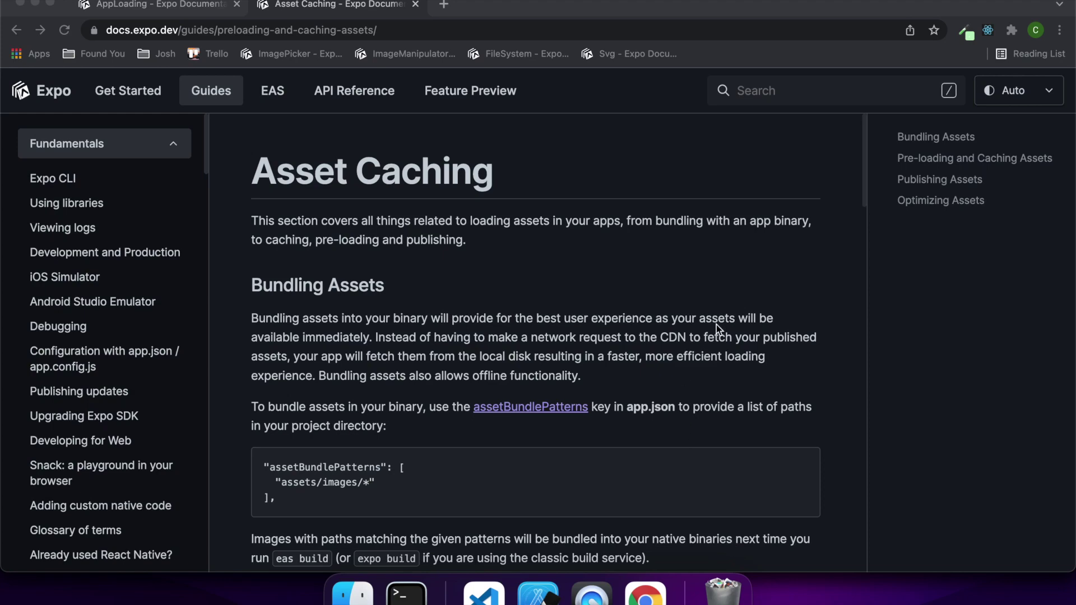
scroll(717, 325, down, 5)
scroll(716, 325, down, 3)
scroll(717, 325, down, 2)
scroll(717, 325, down, 3)
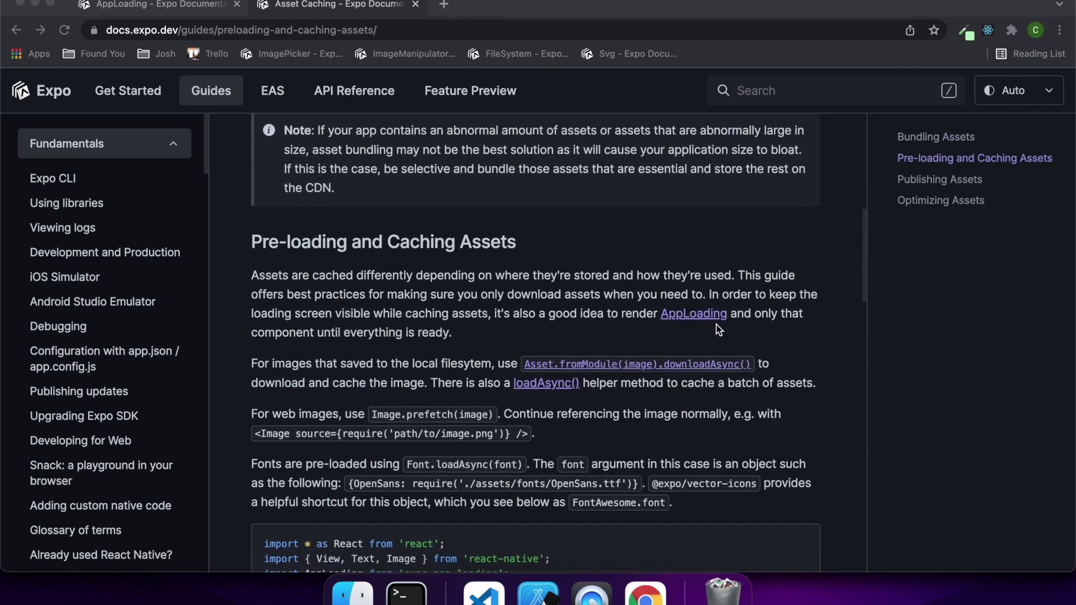
scroll(717, 325, down, 2)
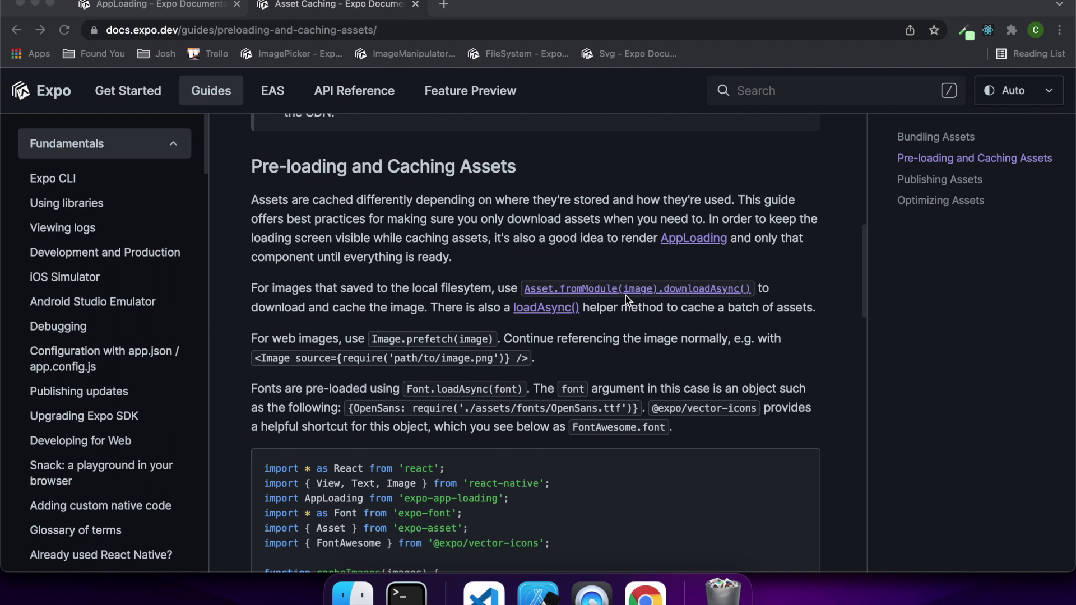
Create the blank Expo project AppLoadingDemo in Terminal and start installing expo-app-loading.
click(406, 595)
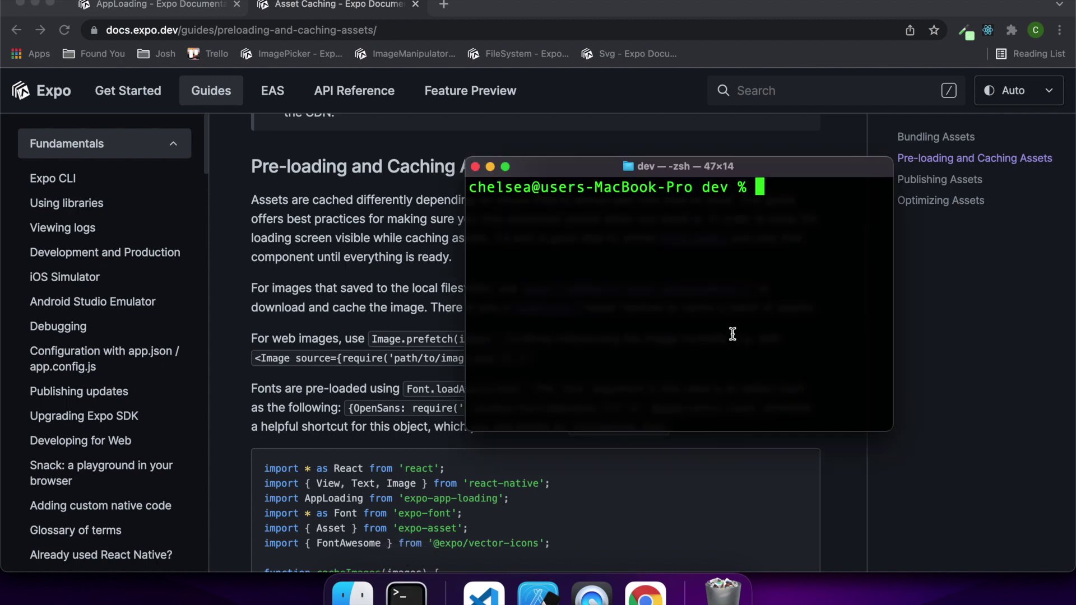
text(expo init Ap)
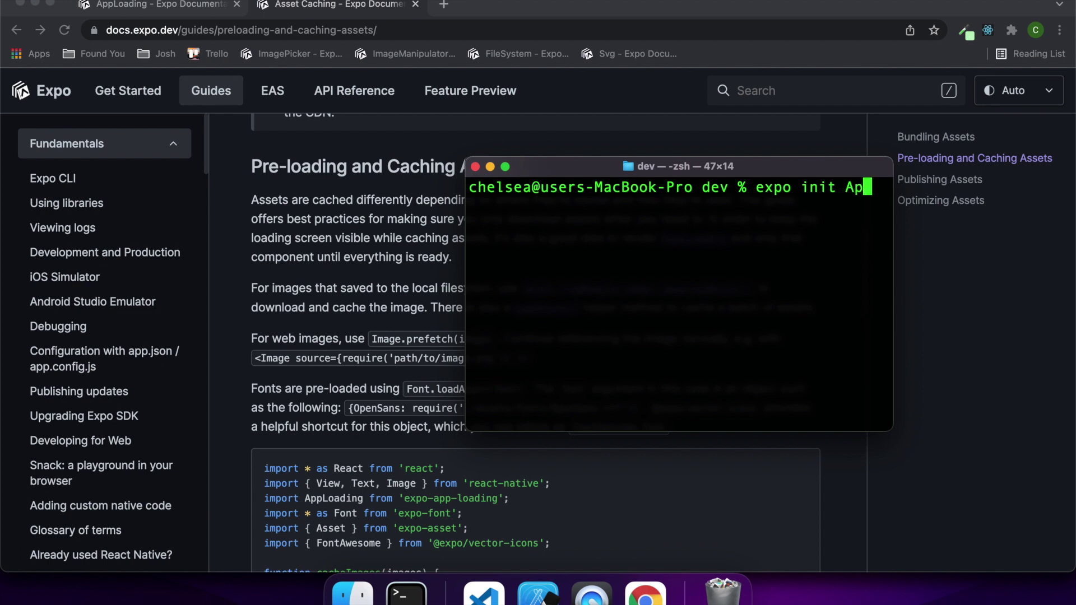
text(pLoading)
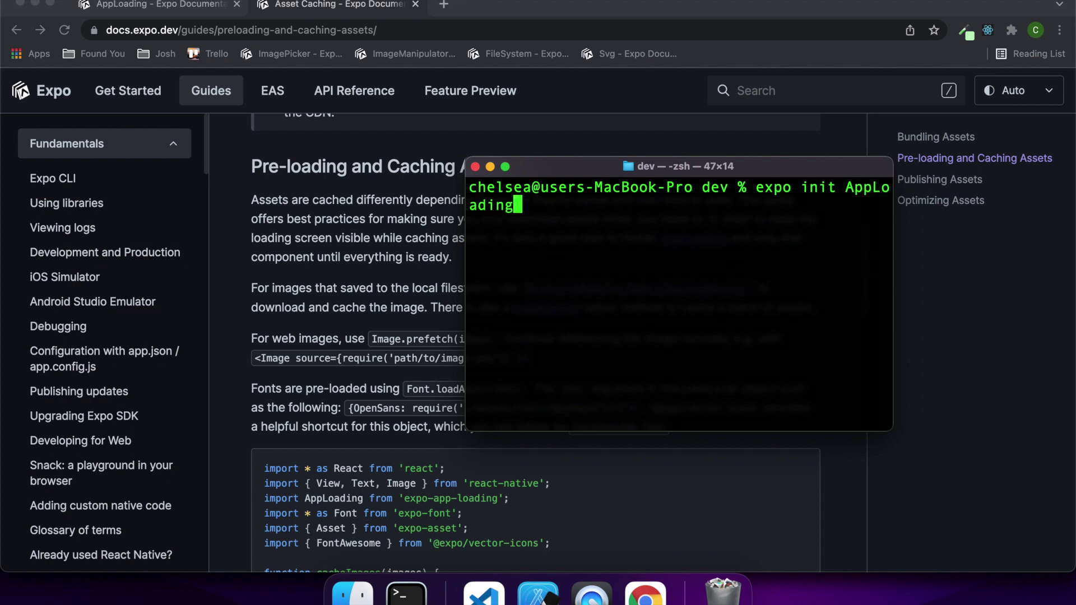
text(Demno)
key(Return)
key(Return)
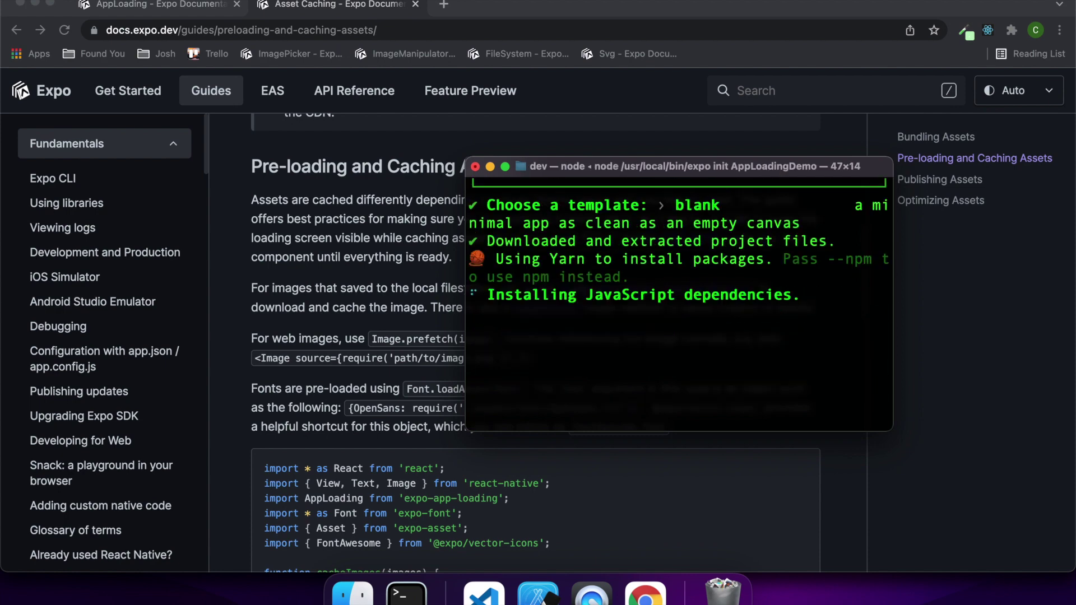
drag(468, 431, 332, 465)
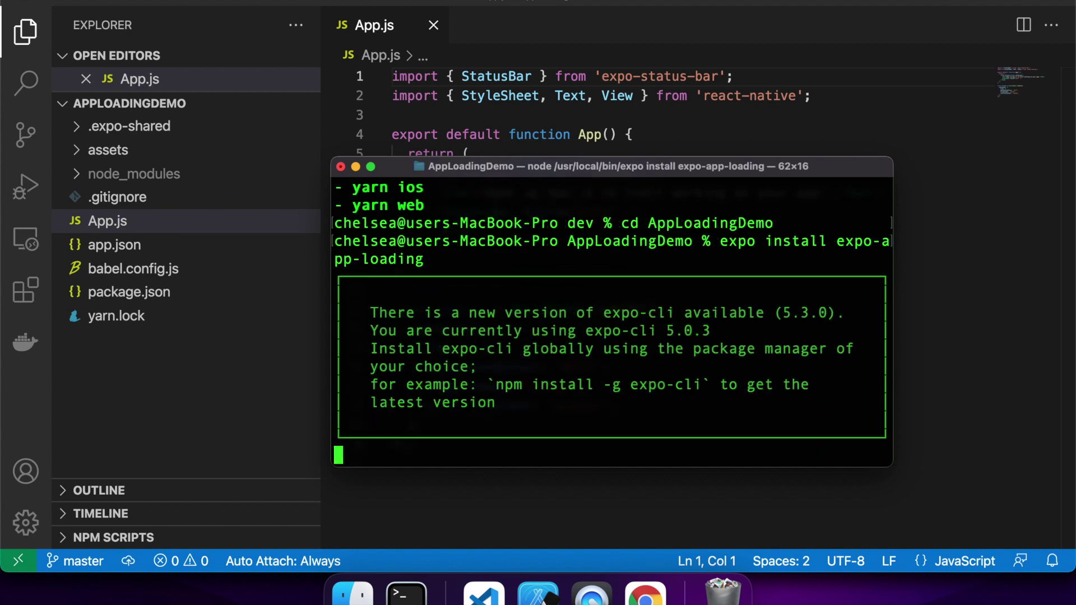
text(expo i)
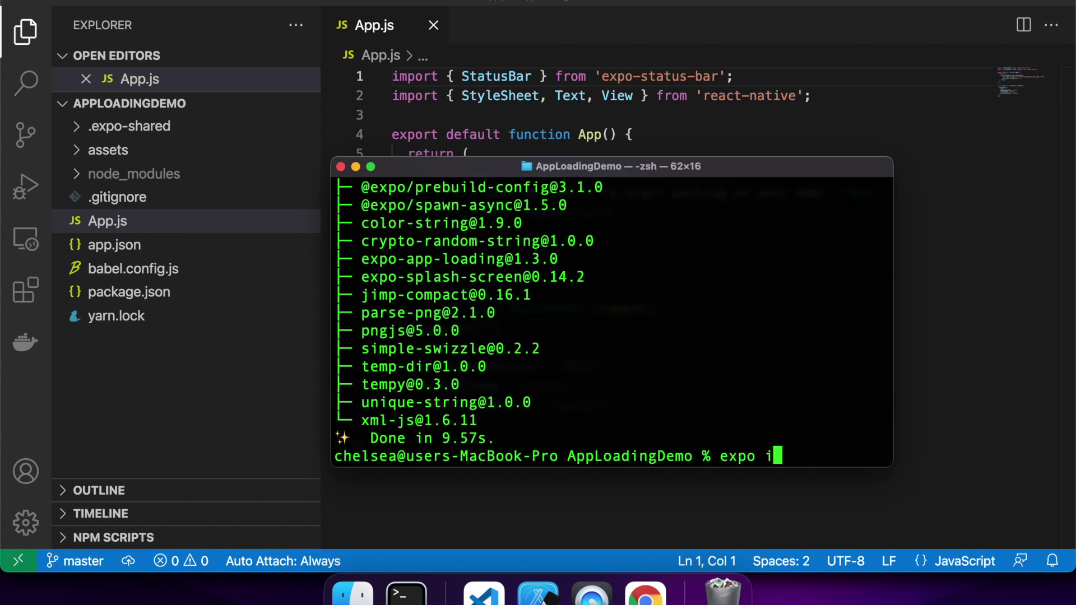
text(nstall expo-a)
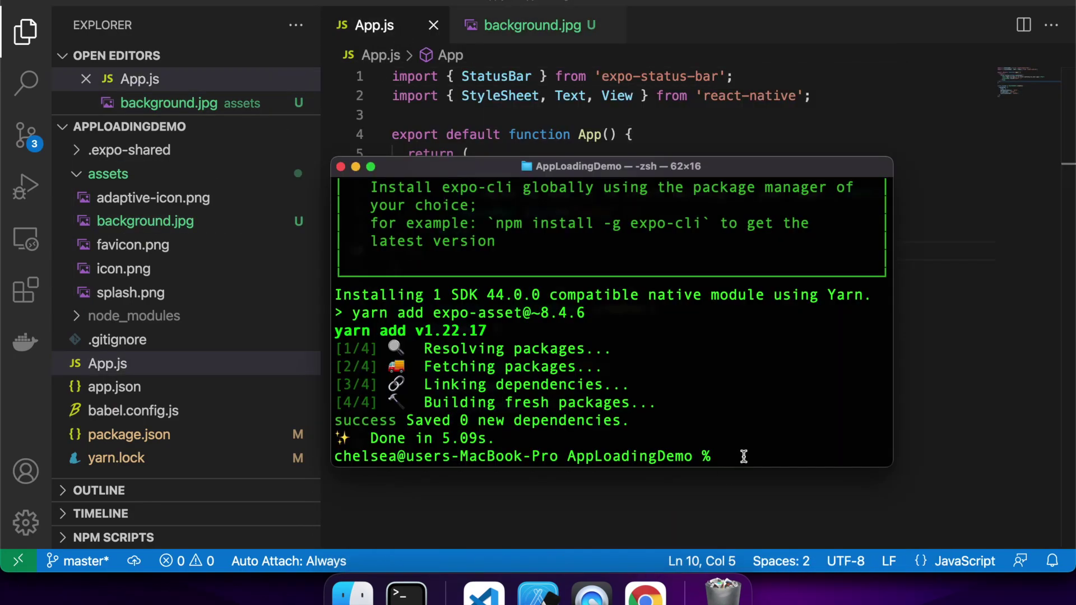
text(expo s)
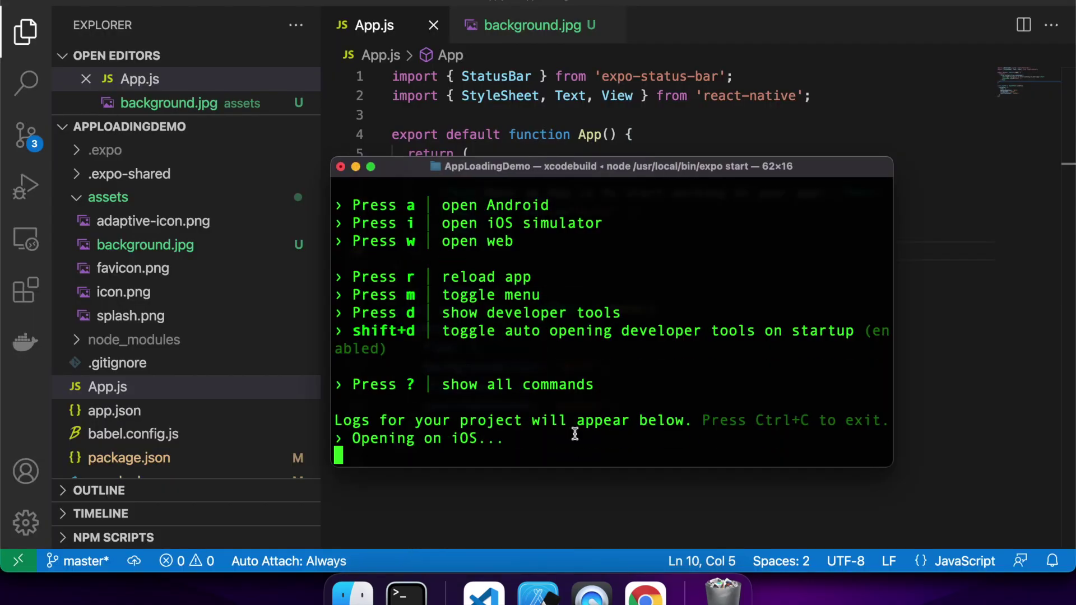
Place the cursor at the end of the react-native import in App.js.
click(823, 94)
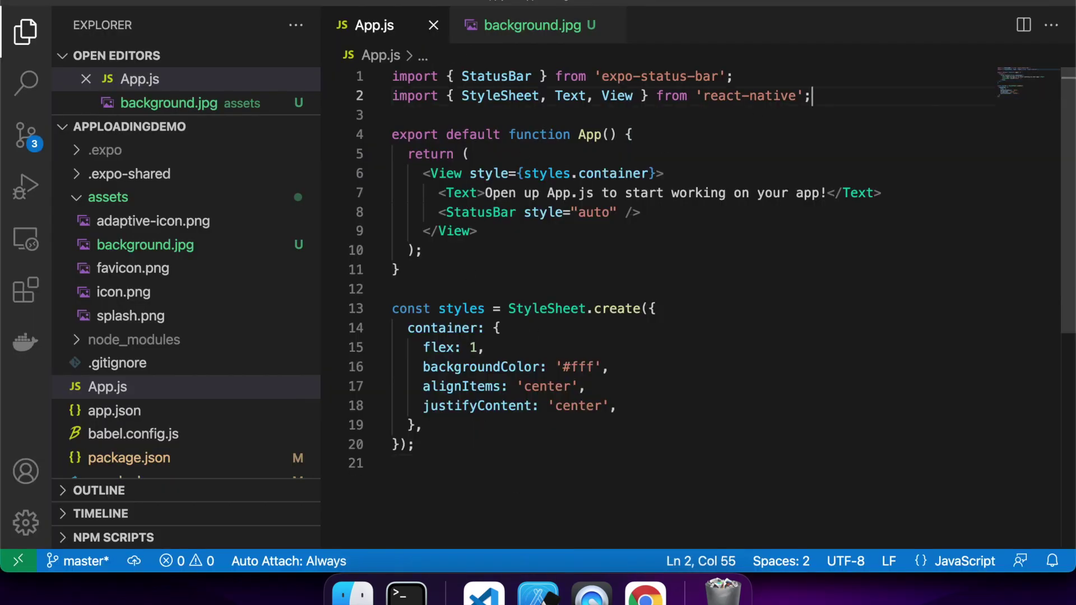
Add imports for Asset from 'expo-asset', AppLoading from 'expo-app-loading', and React from 'react'.
key(Return)
text(import )
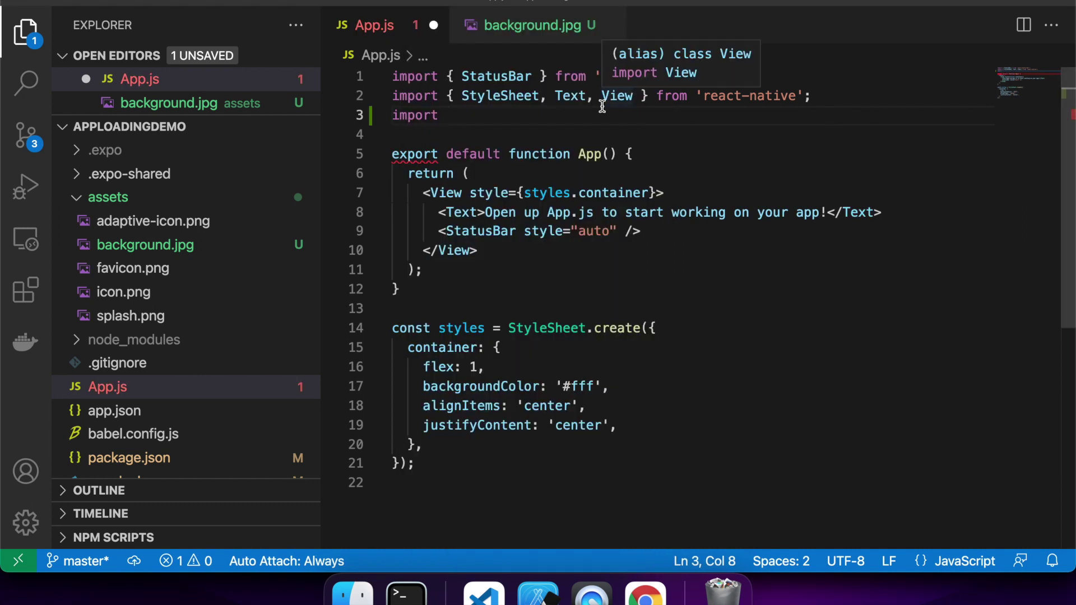
text({ Asset } )
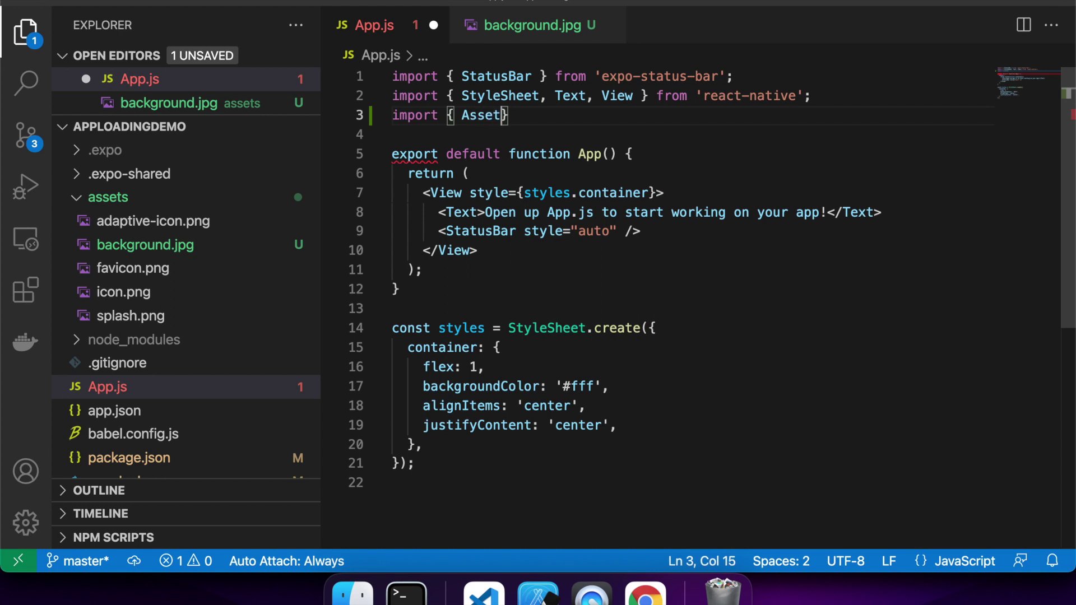
text(from ')
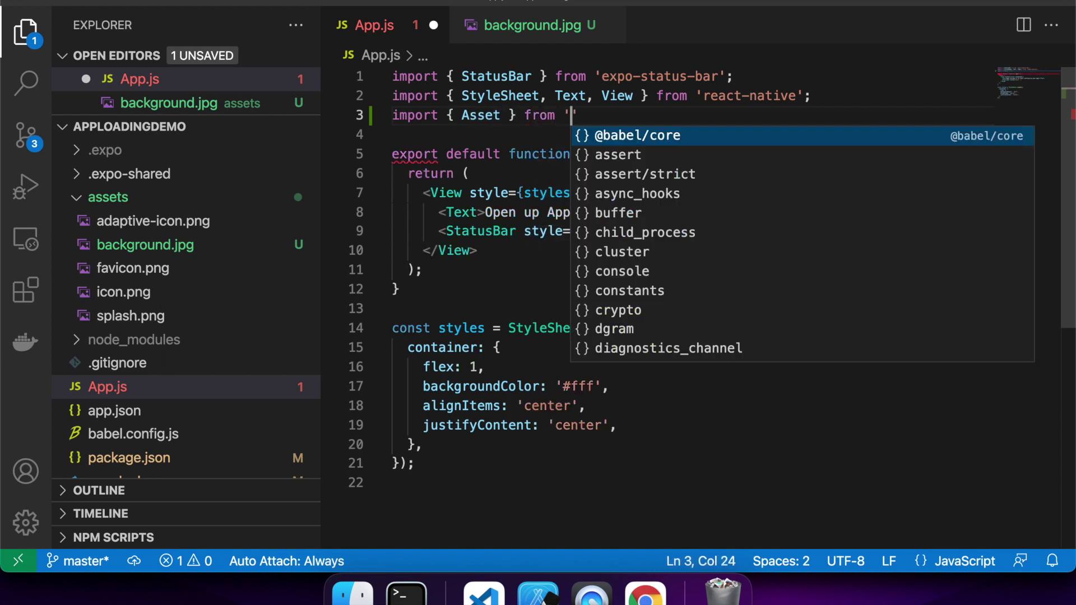
text(expo-asset')
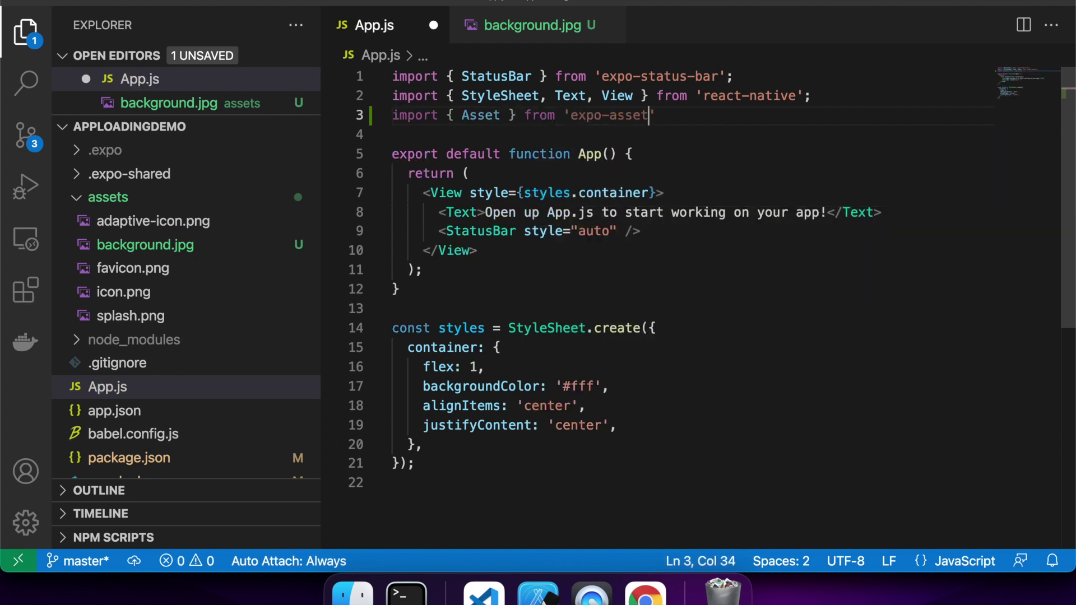
text(;)
key(Return)
text(import )
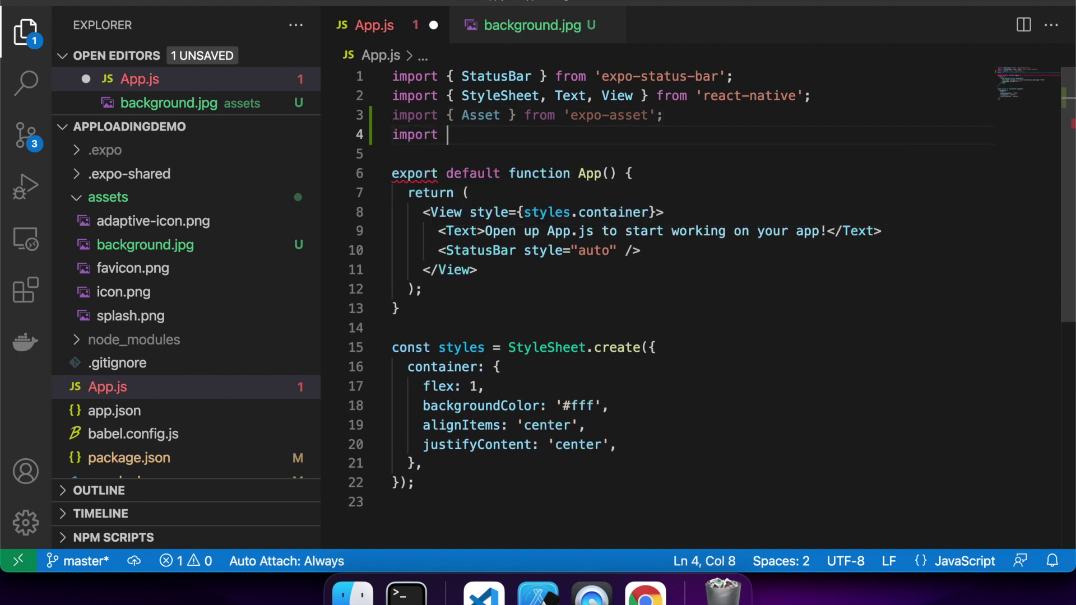
text(Ap)
key(Return)
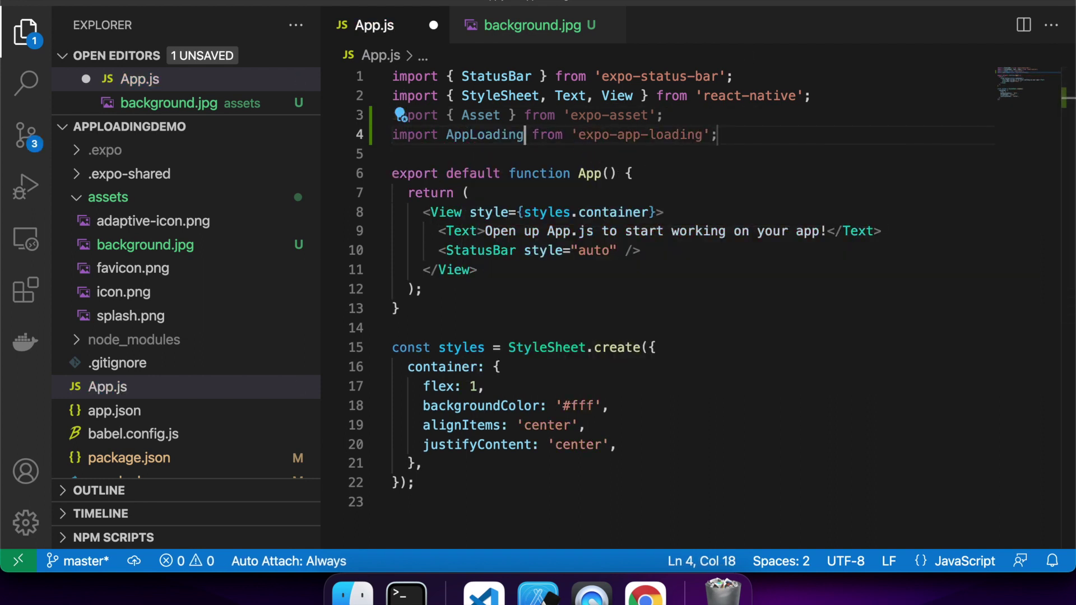
key(ctrl+Return)
text(import )
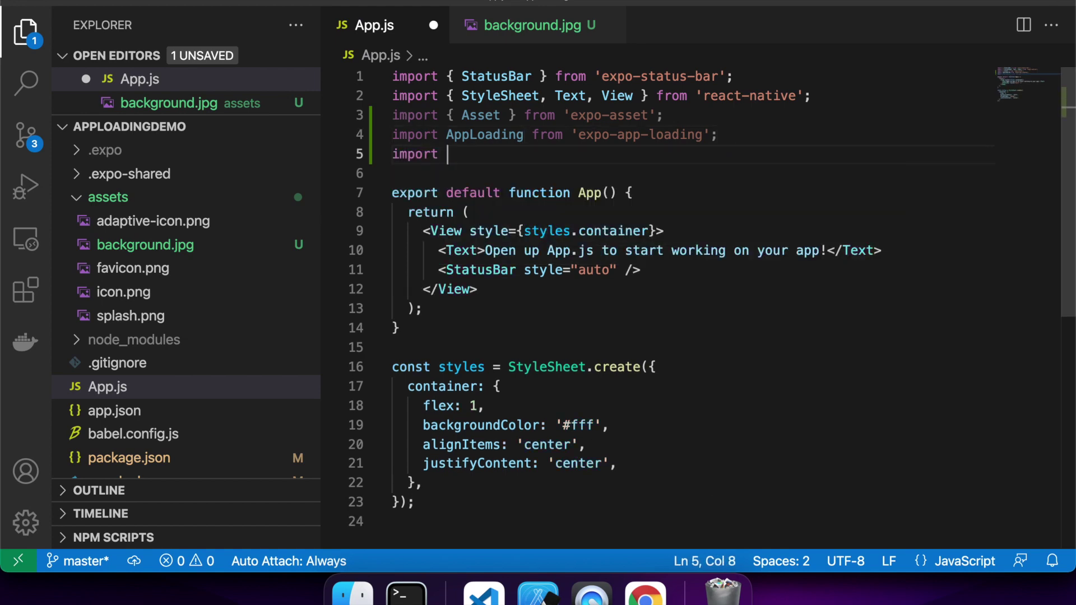
text(React from 're)
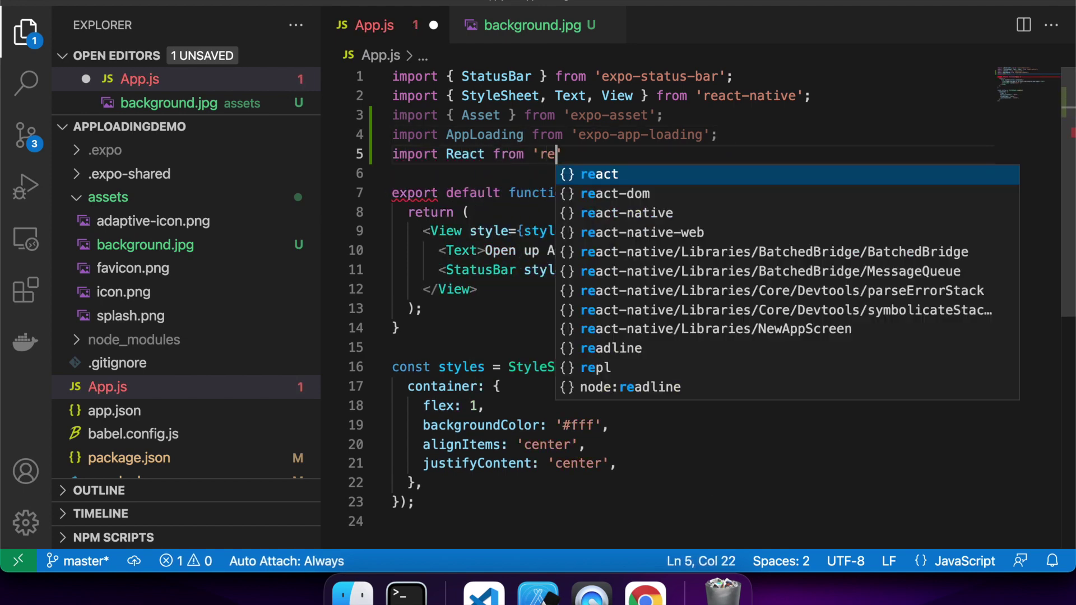
key(Tab)
text(';)
key(Down)
key(Down)
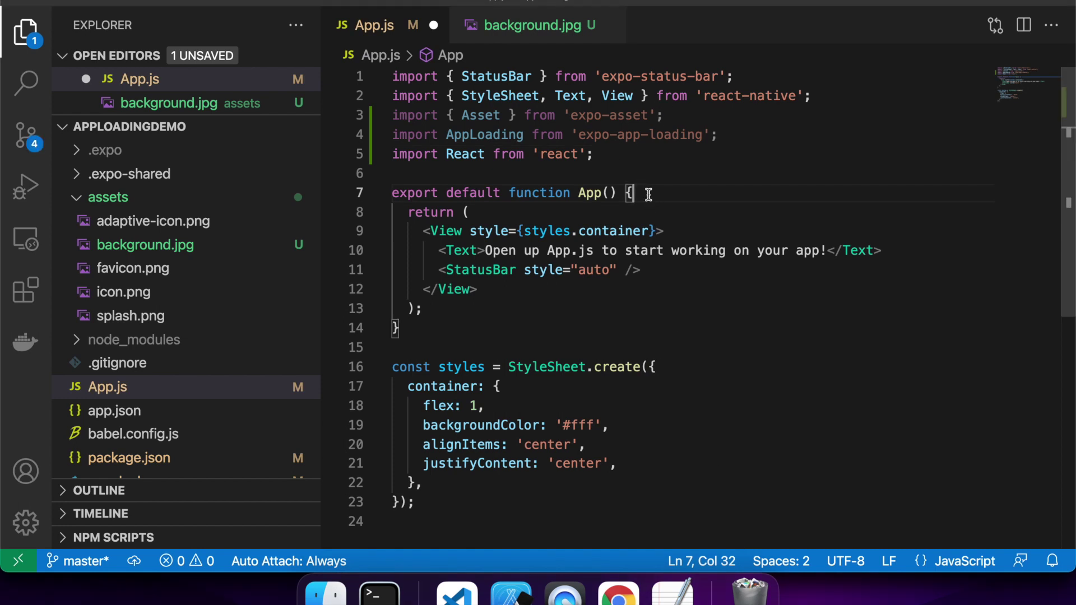
Declare the isLoaded state with React.useState(false) inside App.
key(Return)
text(le)
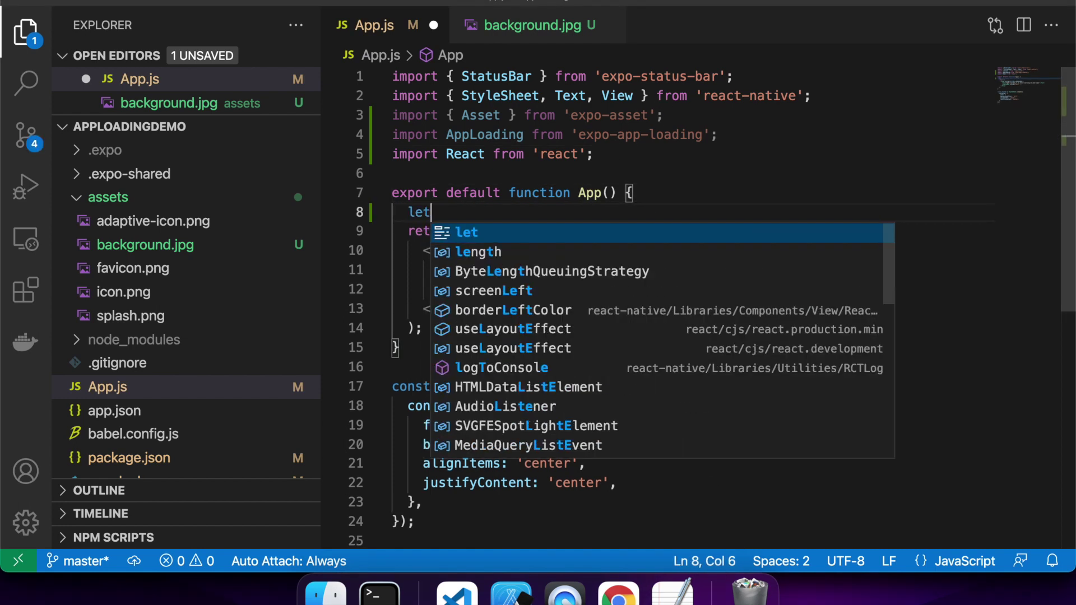
text(t )
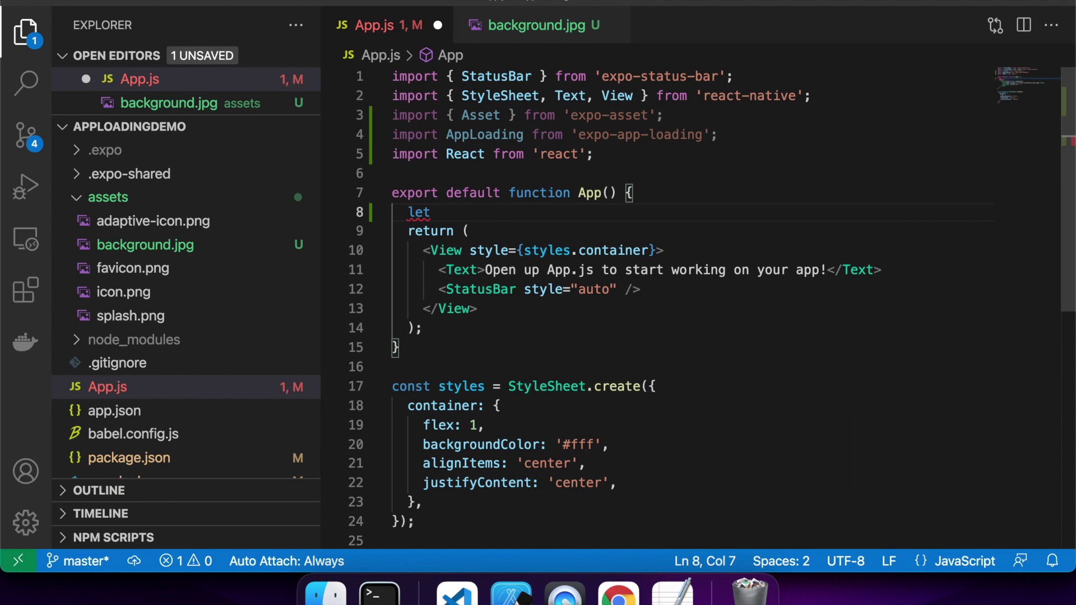
text([i)
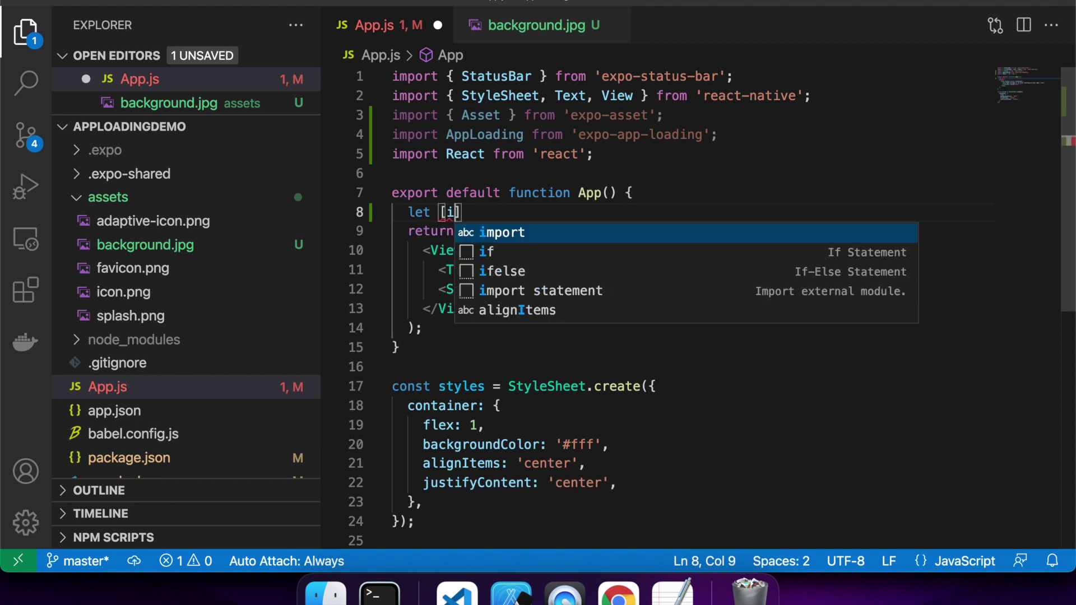
text(sLoa)
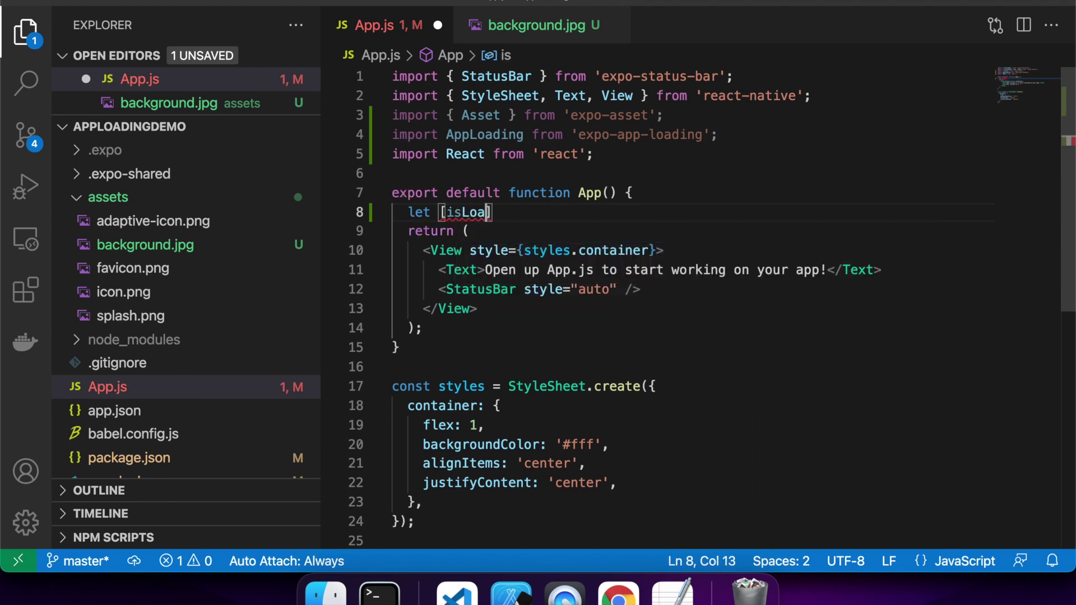
text(ded)
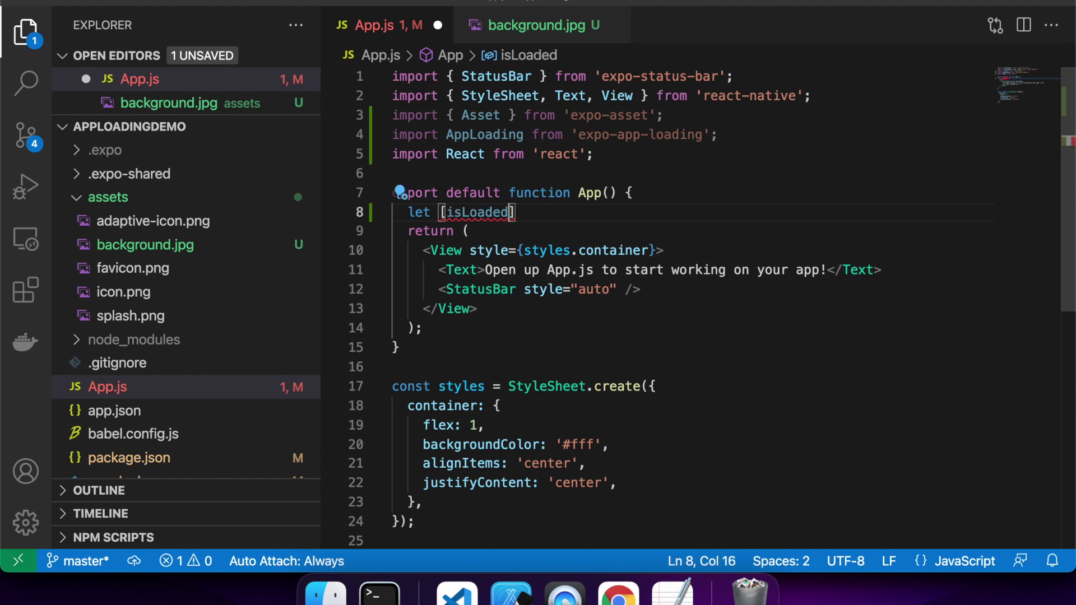
text(, set)
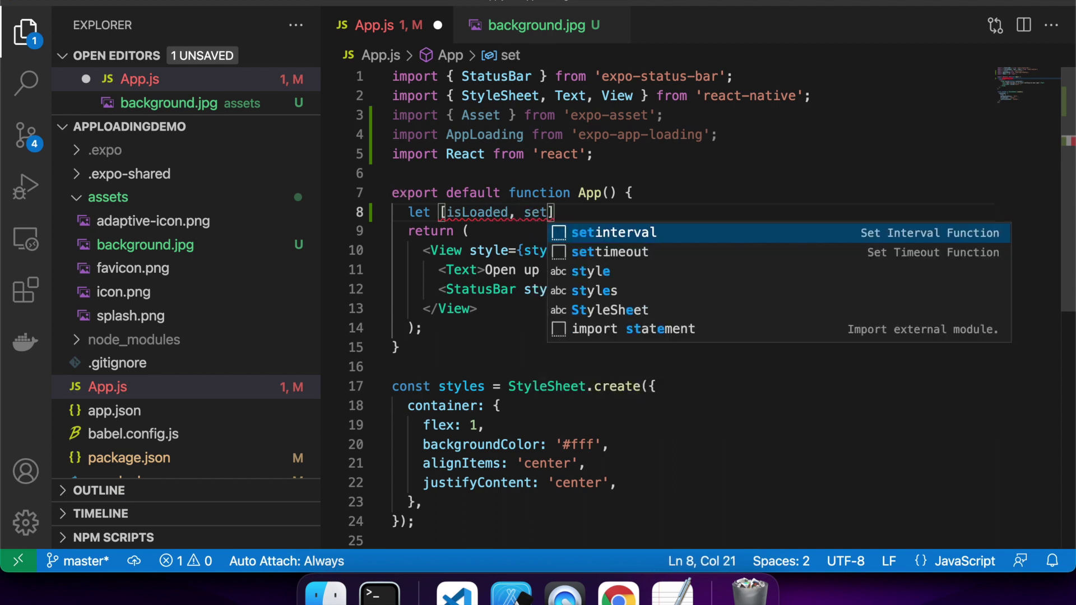
text(IsLoaded)
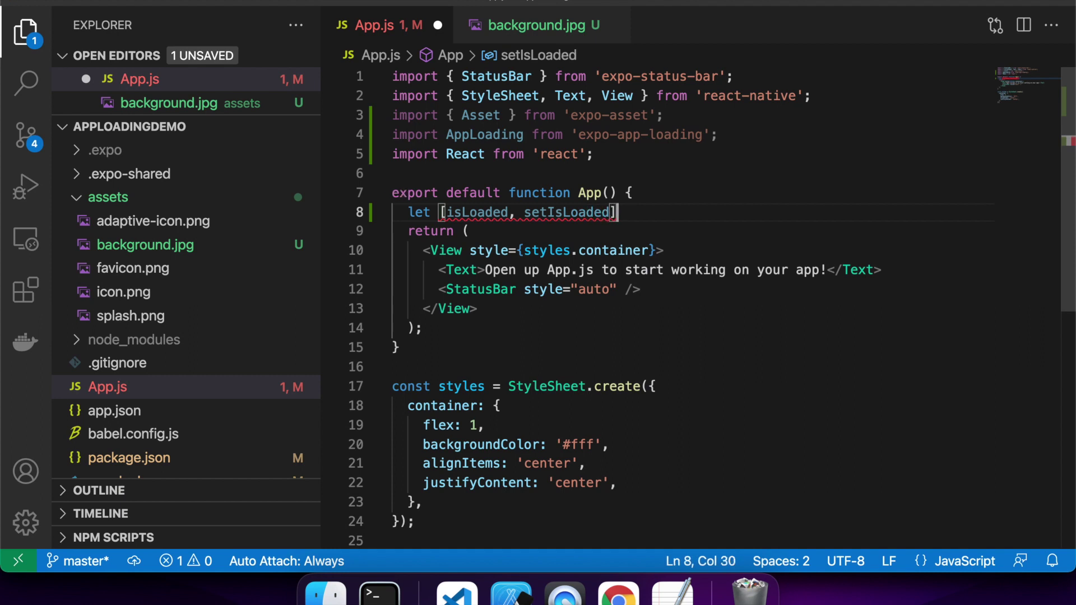
key(Right)
text(= )
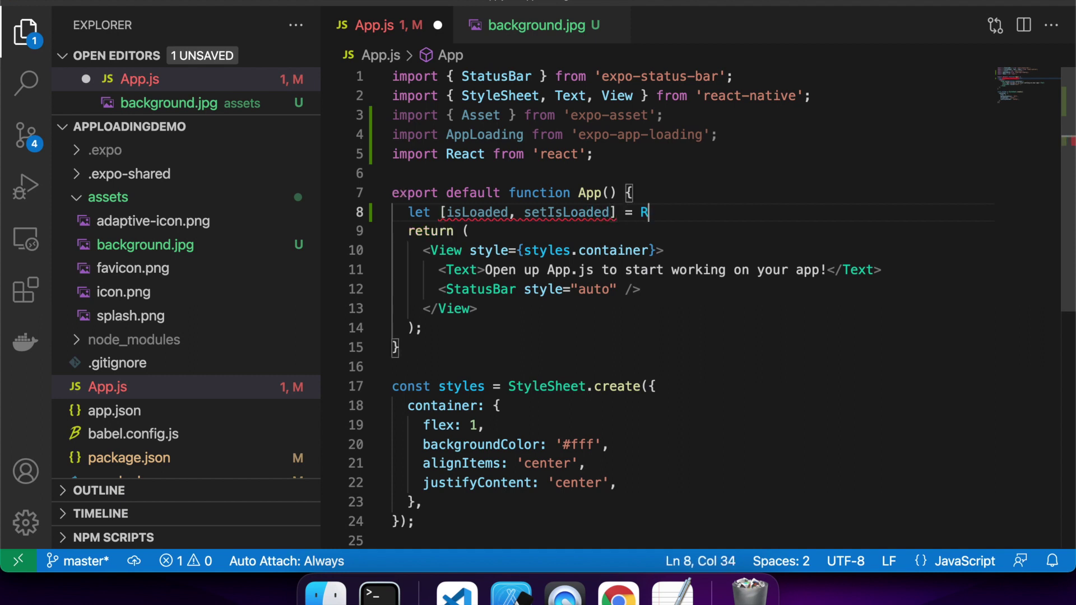
text(React.use)
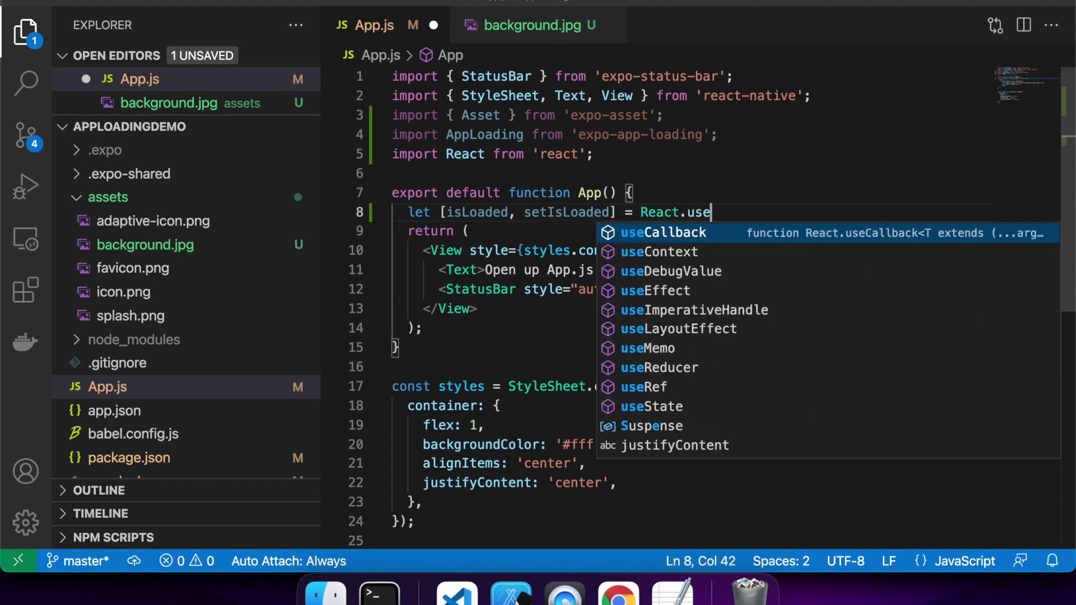
text(State()
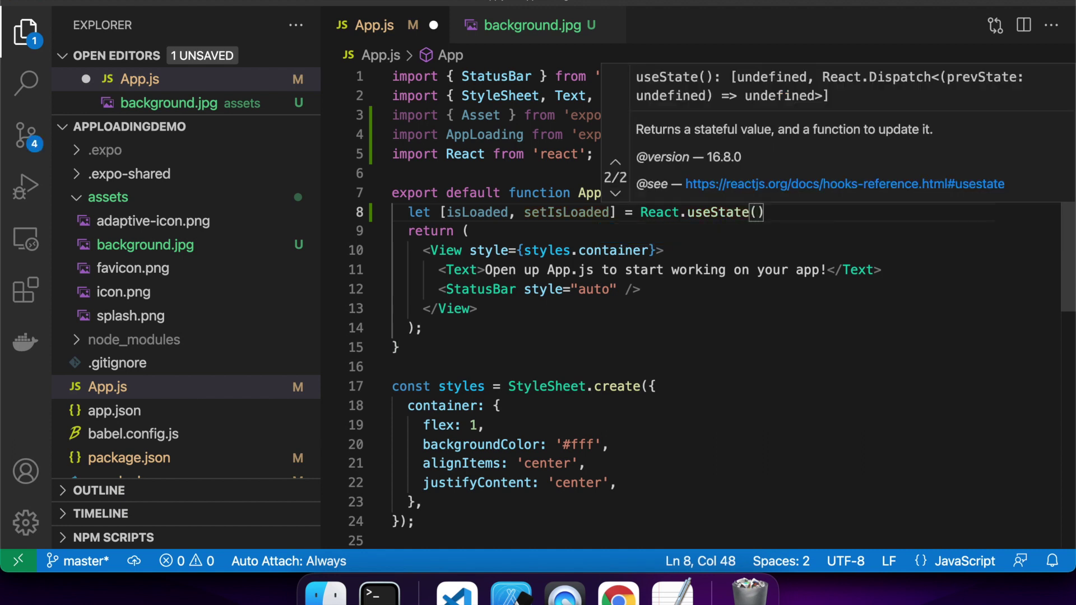
text(fal)
key(Escape)
text(se)
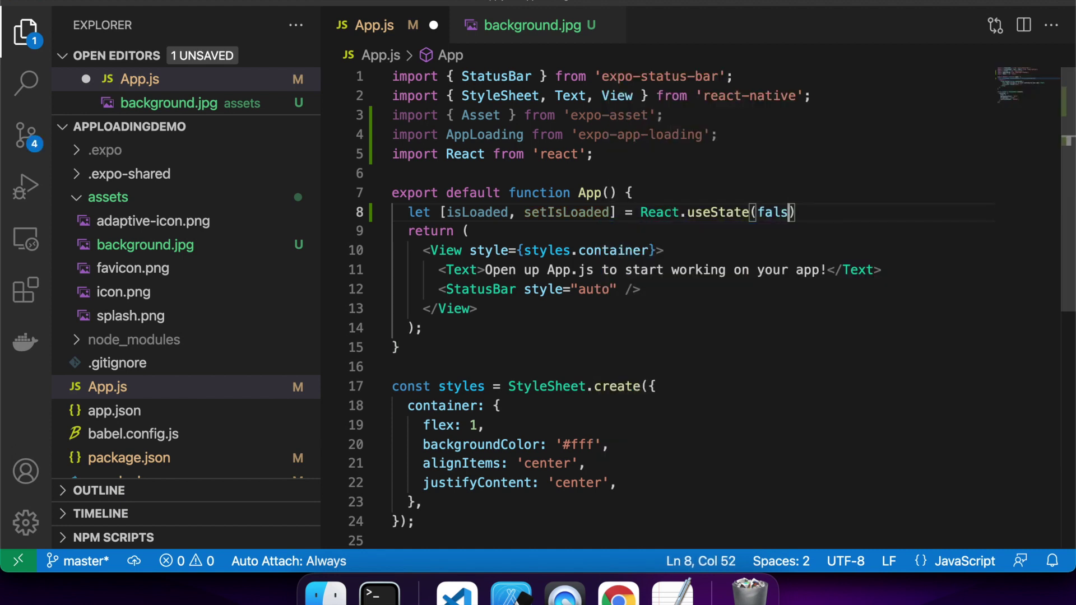
text())
key(Return)
key(Return)
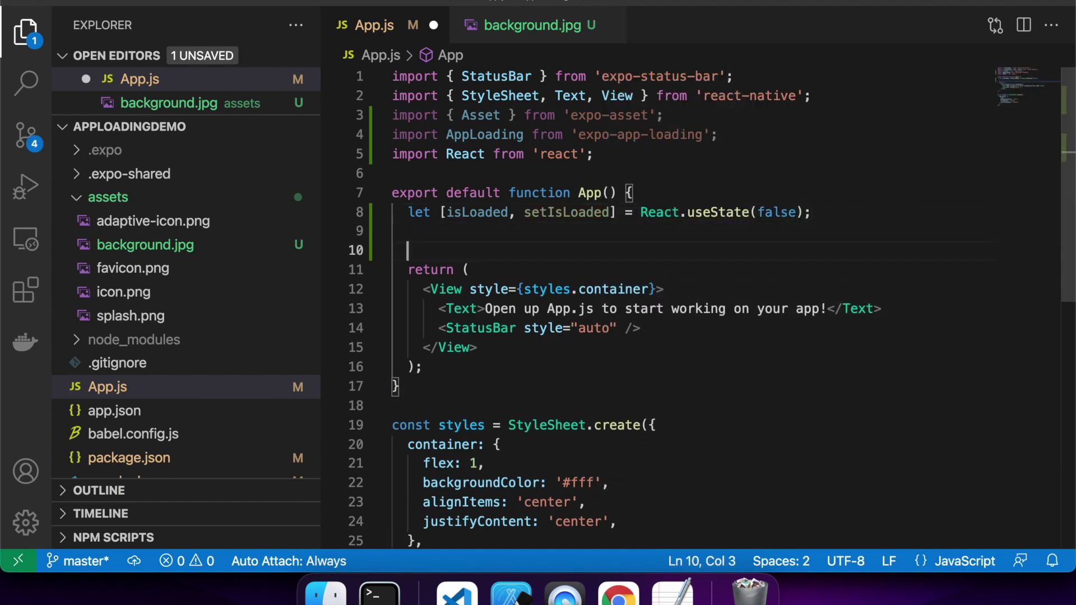
text(if (!)
text(is)
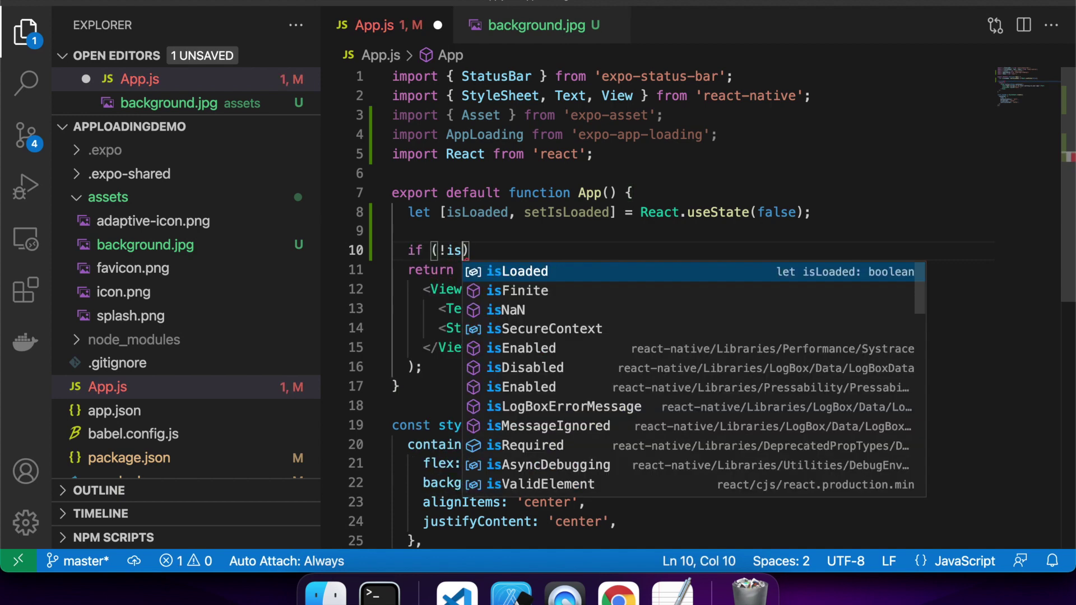
text(L)
Add an if (!isLoaded) block that returns <AppLoading />.
key(Tab)
key(Right)
text({)
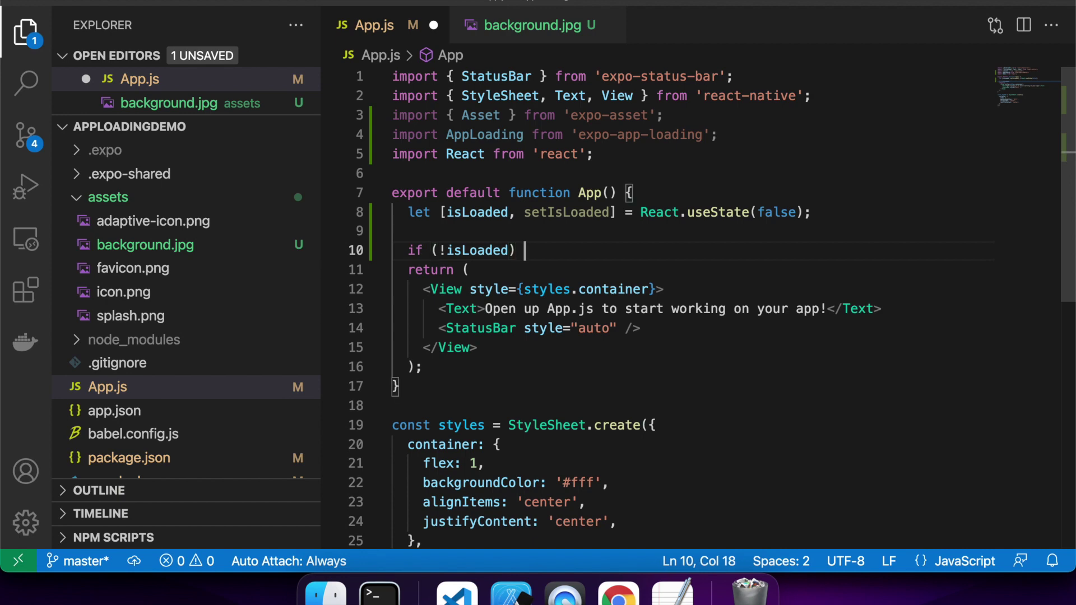
key(Return)
text(retur)
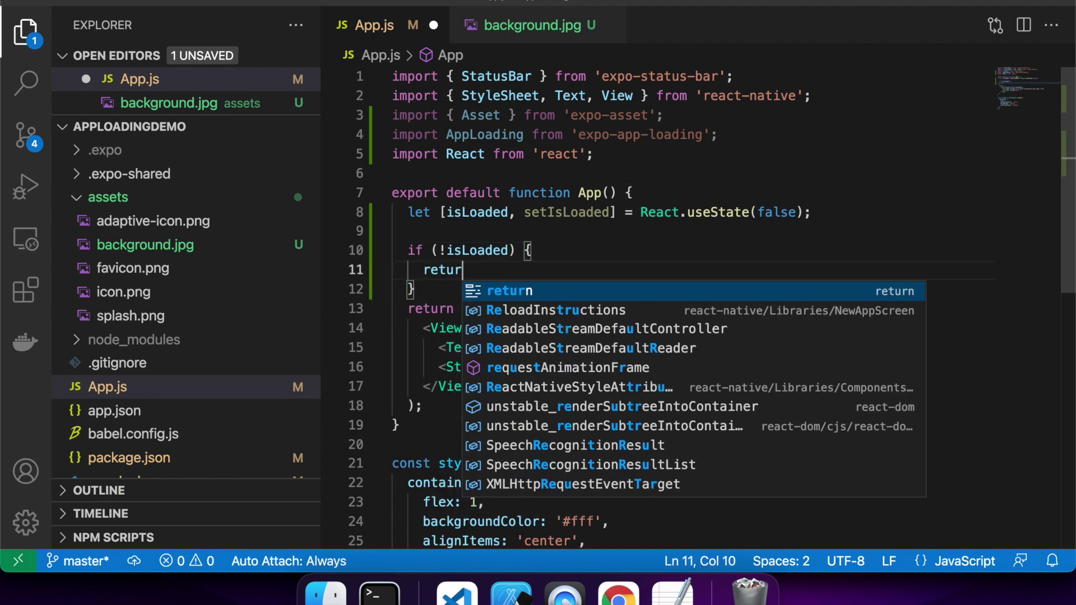
text(n)
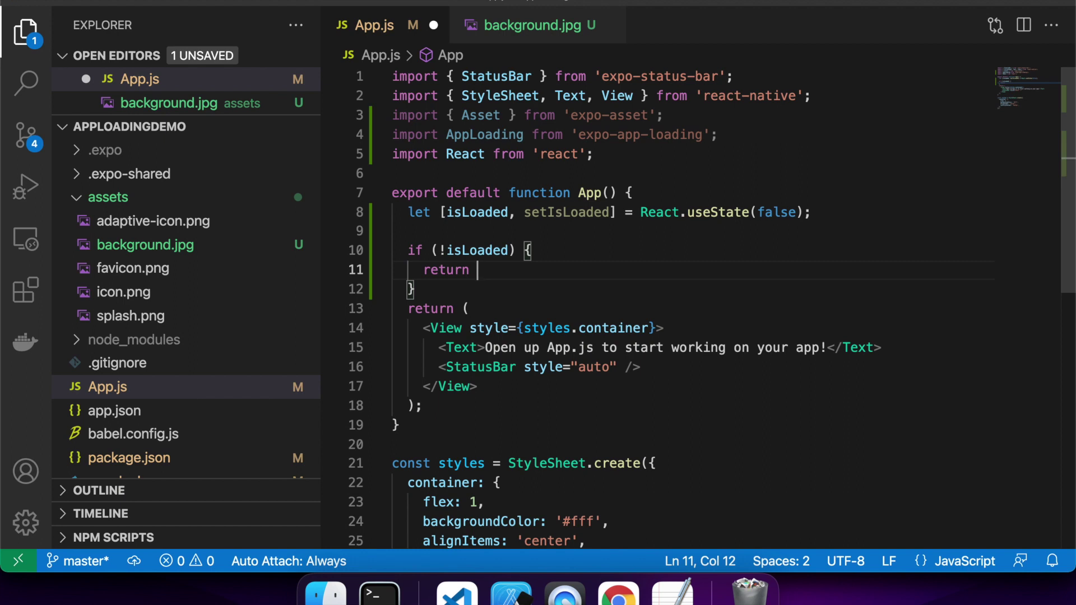
text(<)
text(App)
key(Down)
key(Tab)
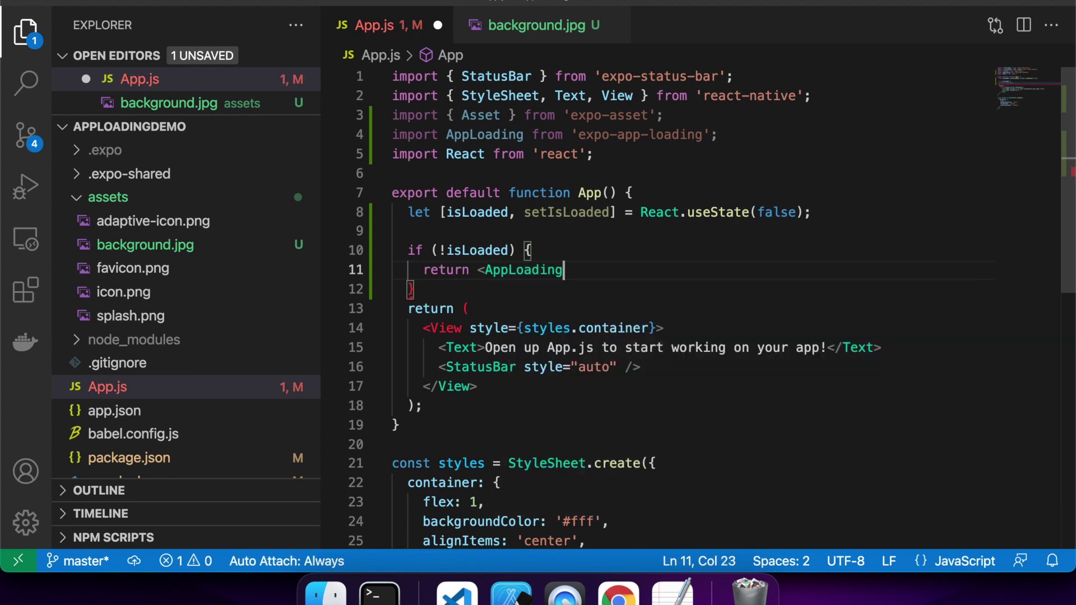
text(>)
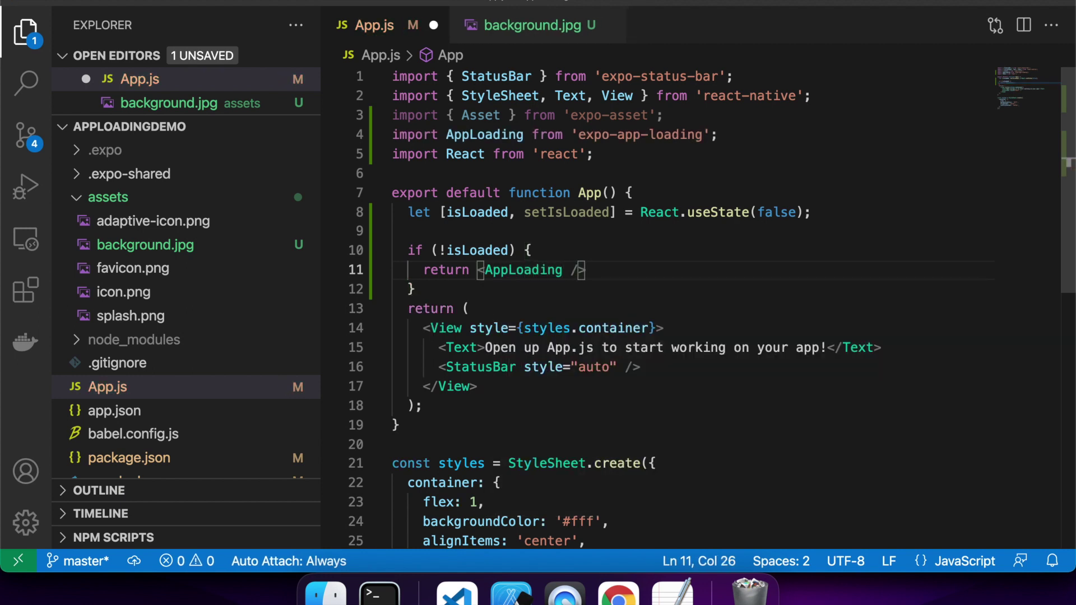
Add a blank line after the if block and save App.js.
click(494, 285)
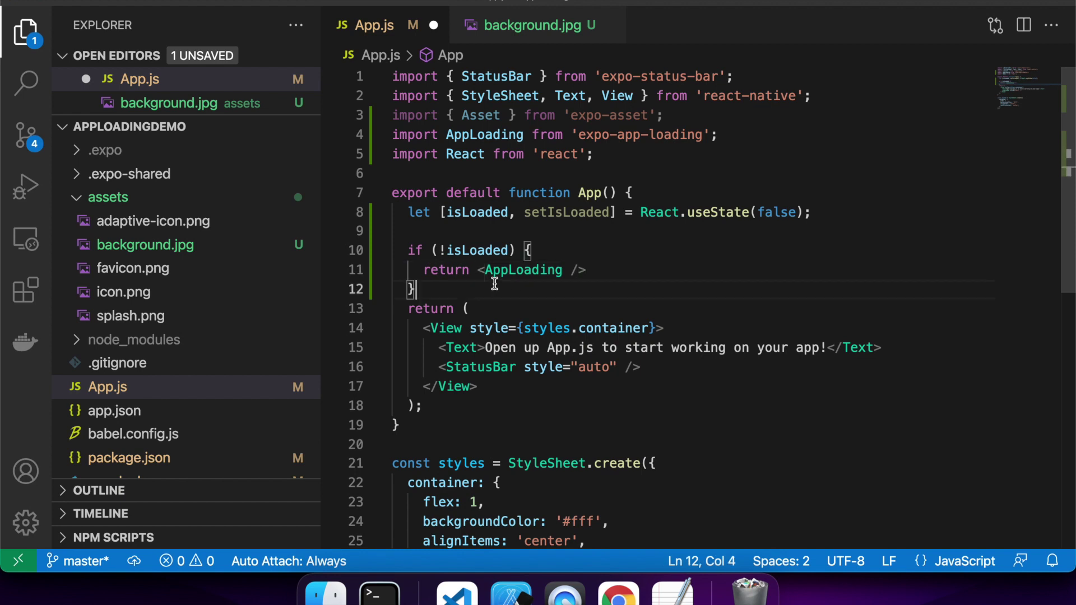
key(Return)
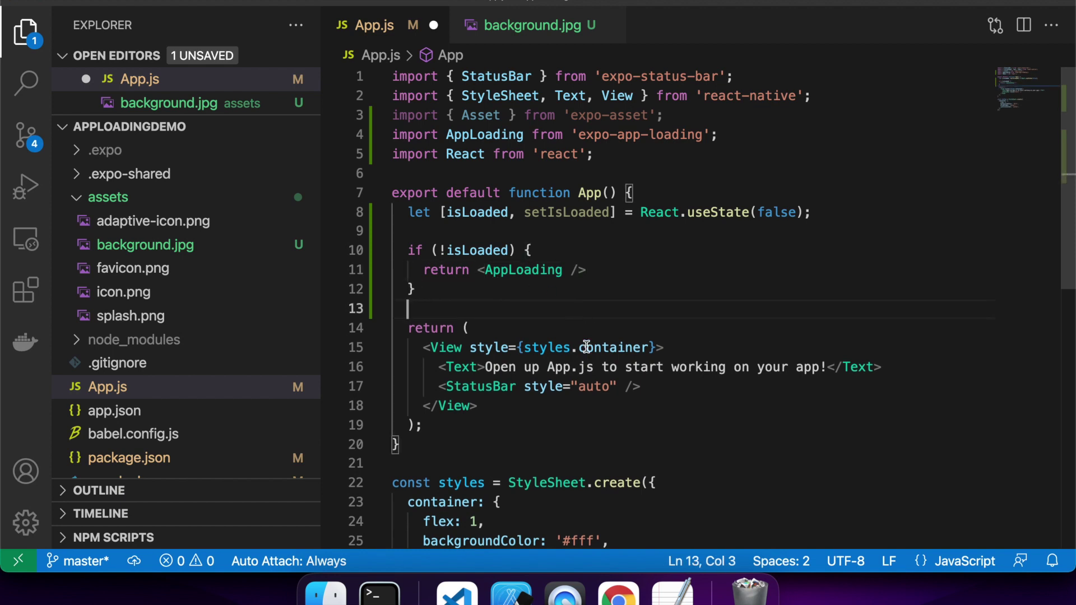
key(ctrl+s)
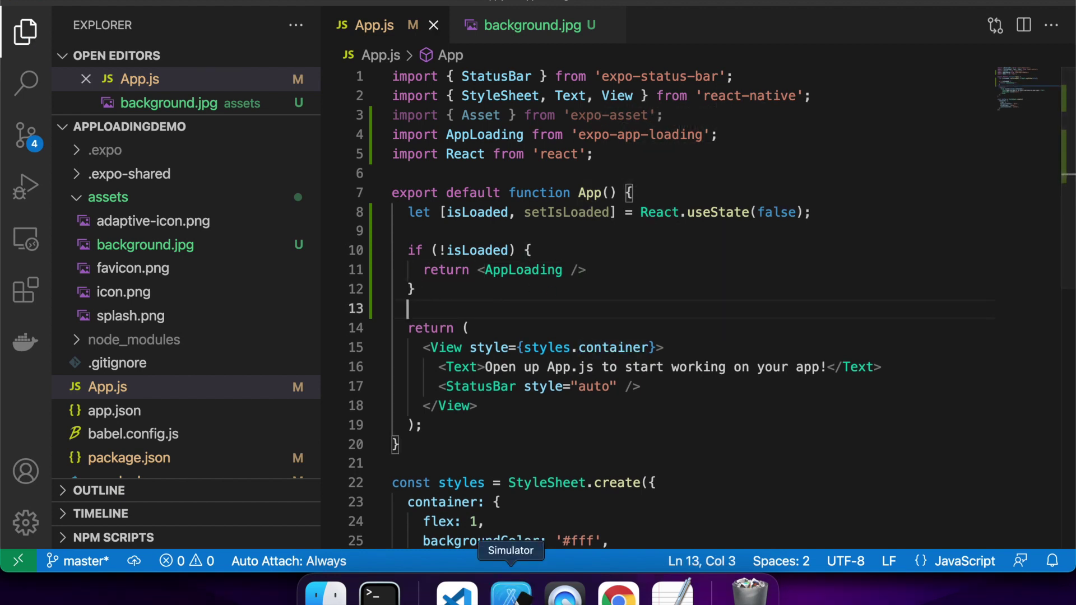
click(511, 594)
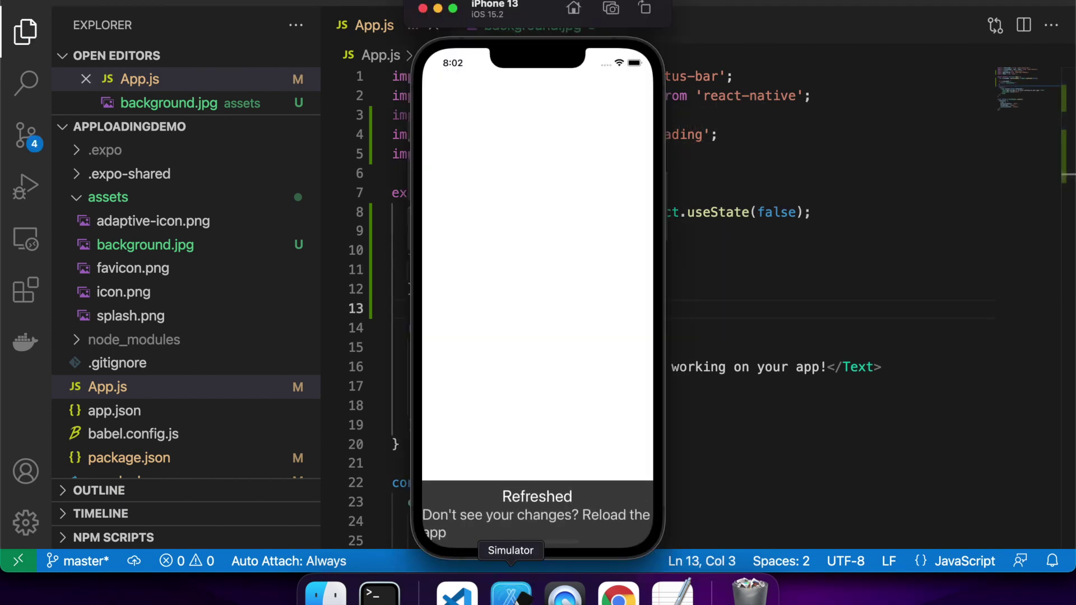
Shake the simulated device from the Device menu and choose Reload in the Expo dev menu.
click(225, 7)
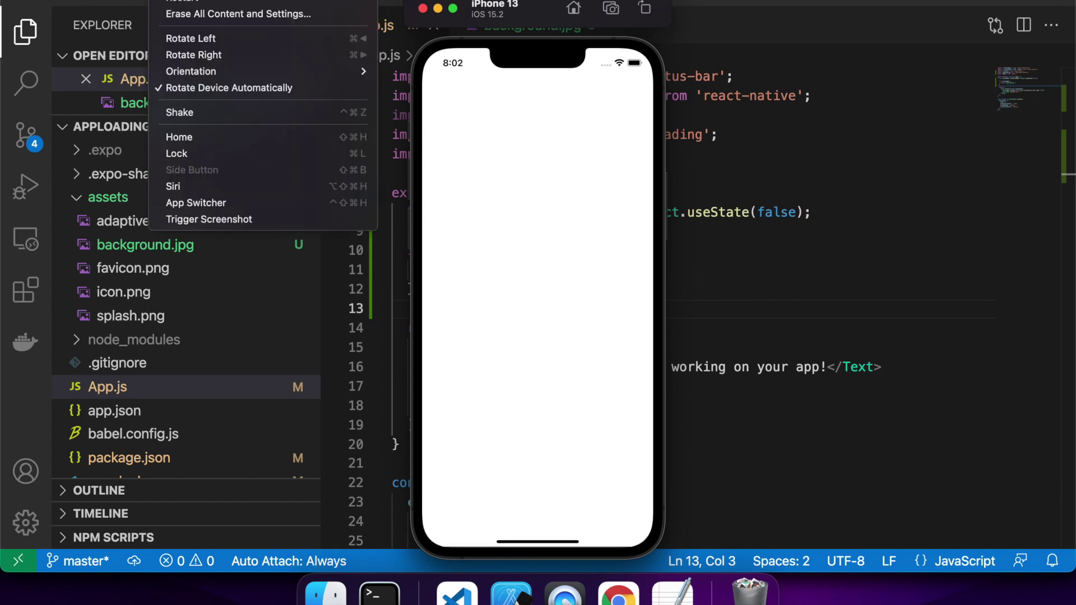
click(202, 116)
click(471, 318)
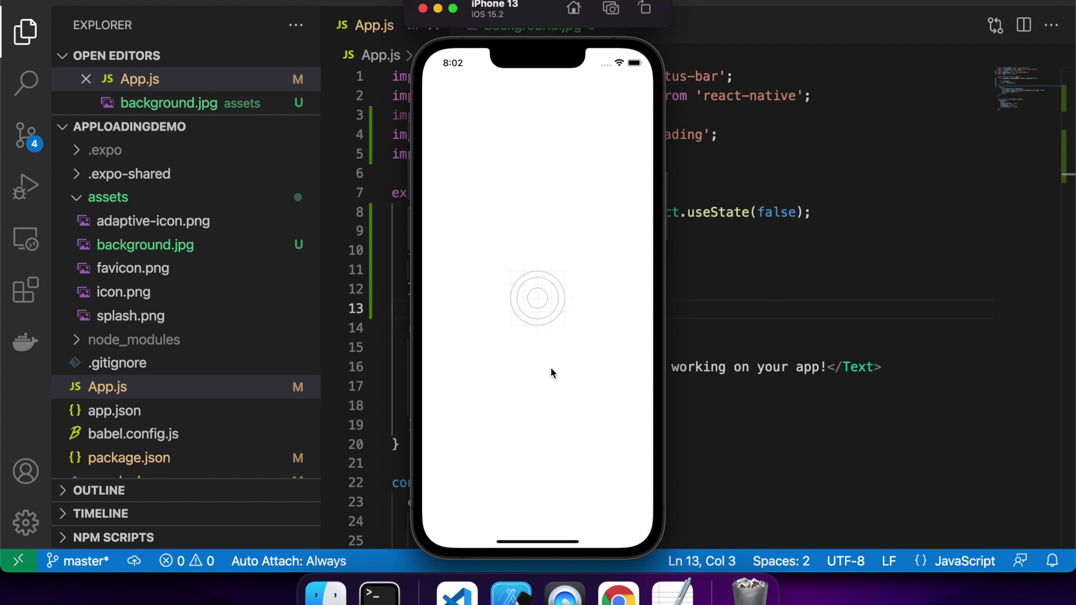
Add an async cacheResources arrow function below the useState line.
click(714, 272)
click(646, 269)
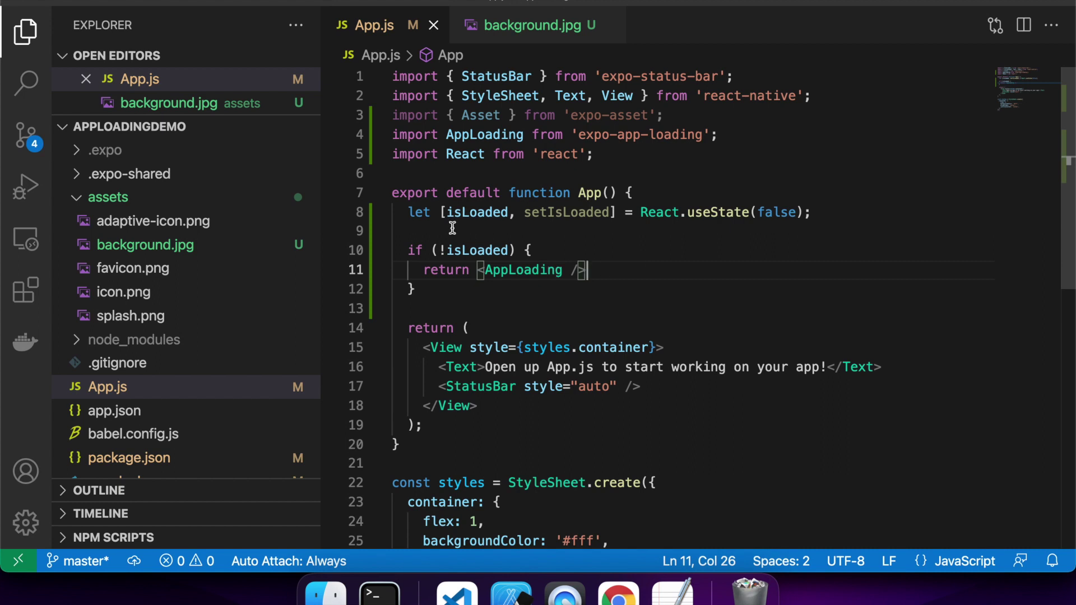
click(815, 213)
key(Return)
key(Return)
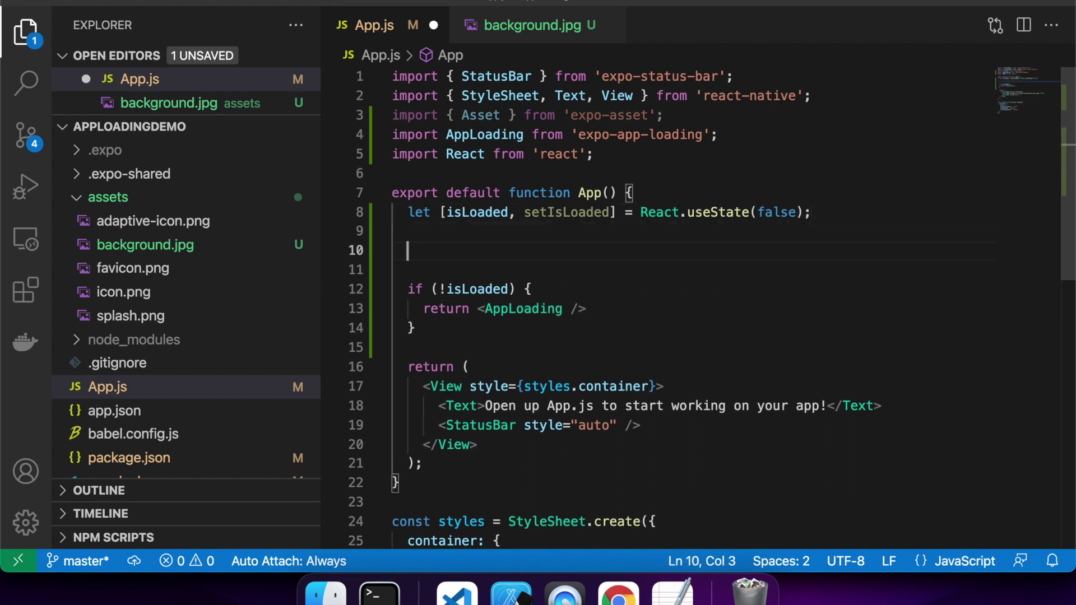
text(let cac)
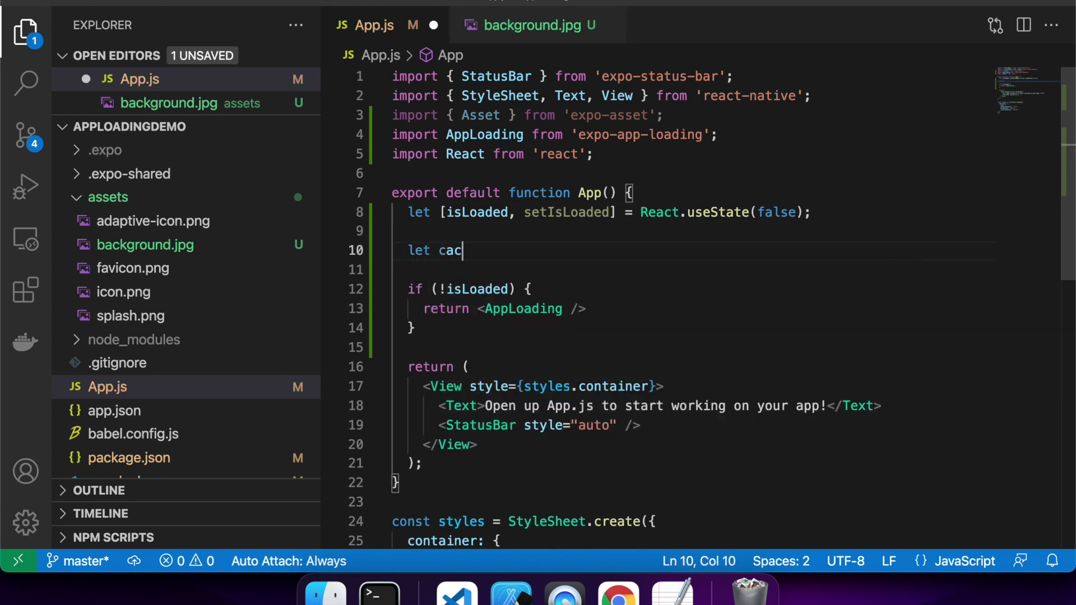
text(hResou)
key(BackSpace)
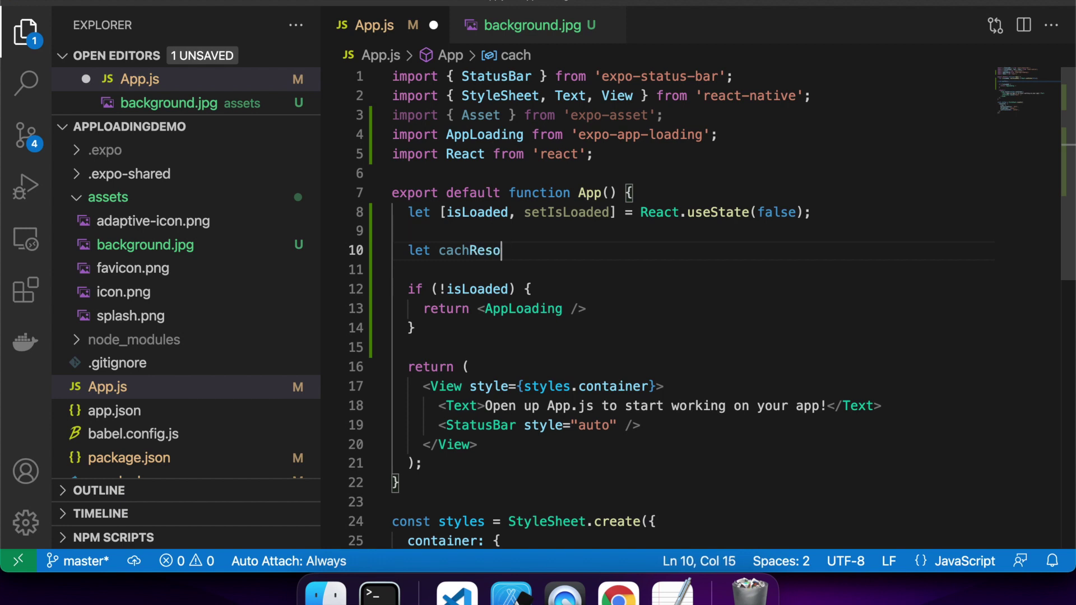
key(BackSpace)
key(BackSpace)
key(BackSpace)
key(BackSpace)
text(eRes)
text(ources )
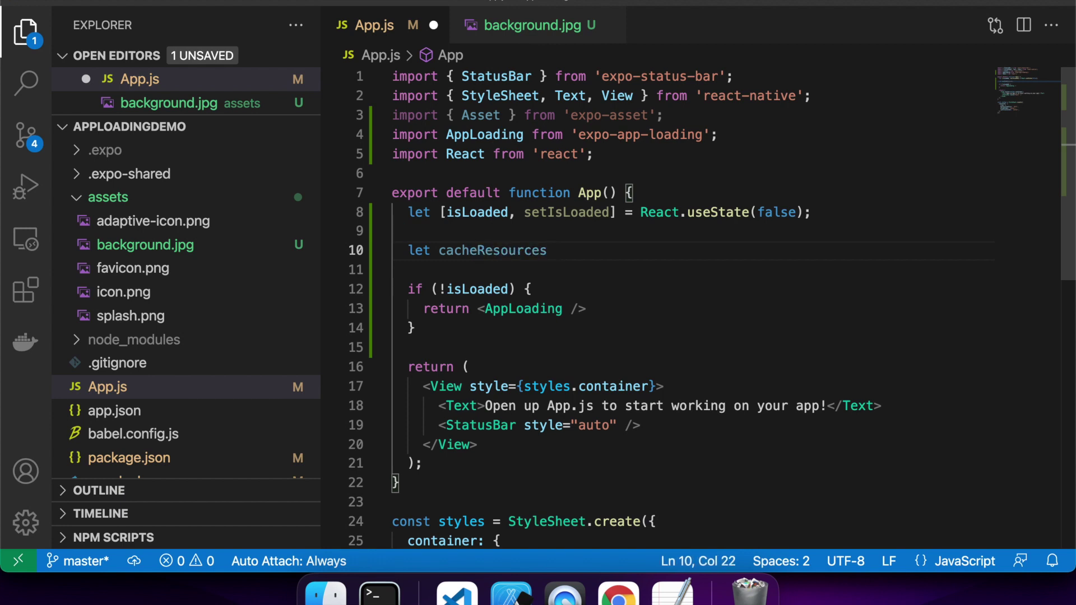
text(= async)
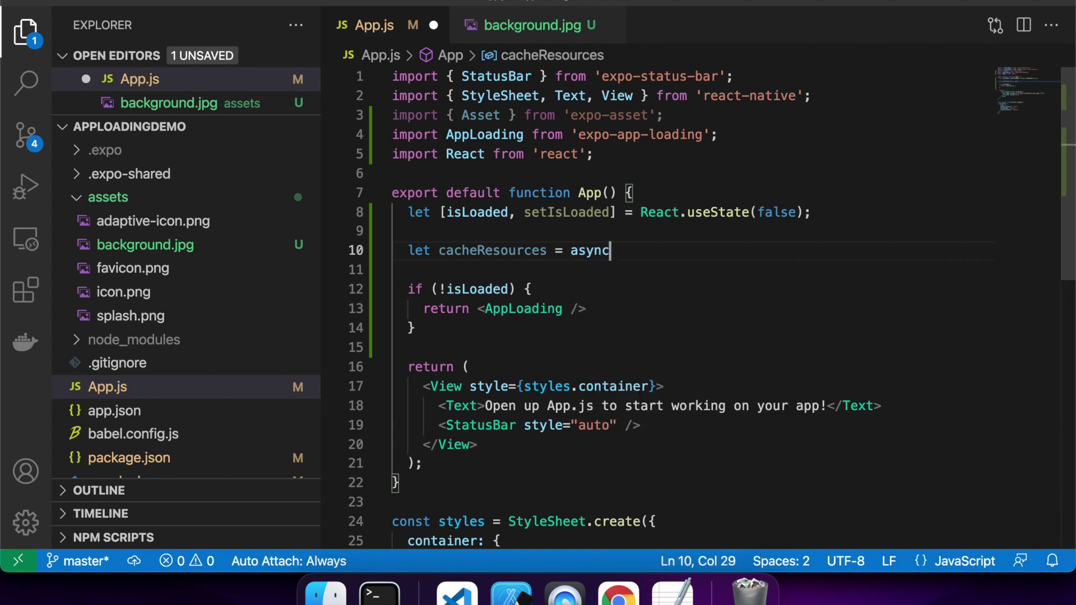
text( = ())
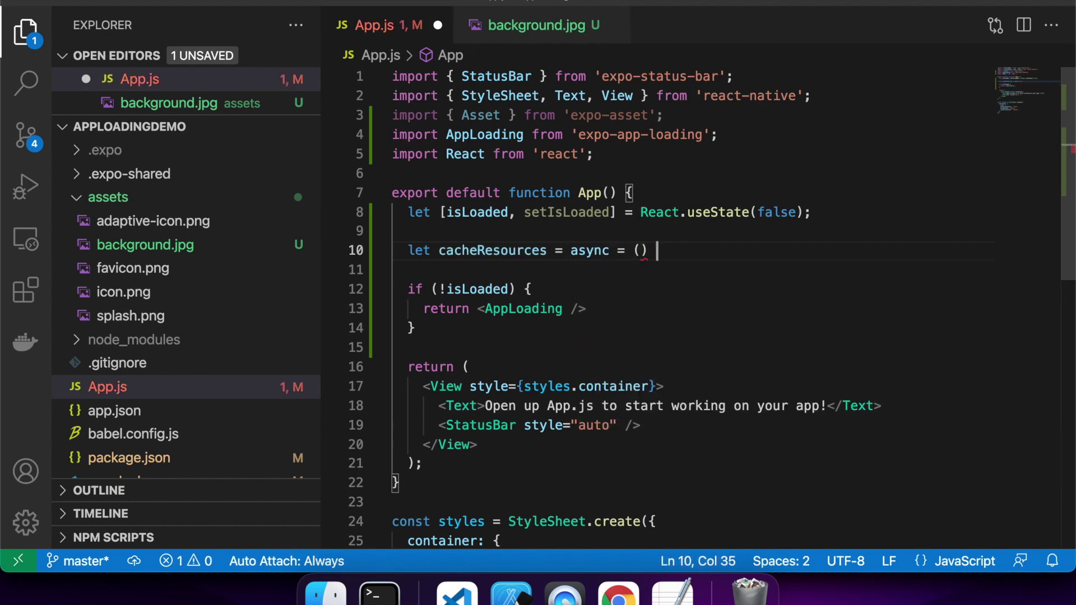
text( =>)
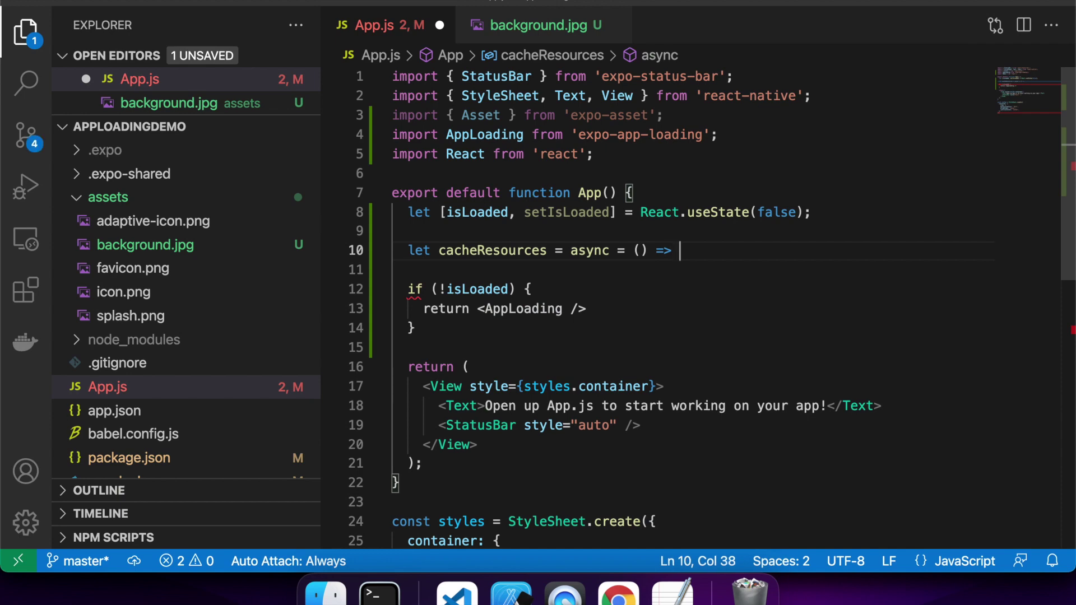
text( {)
key(Return)
text(cons)
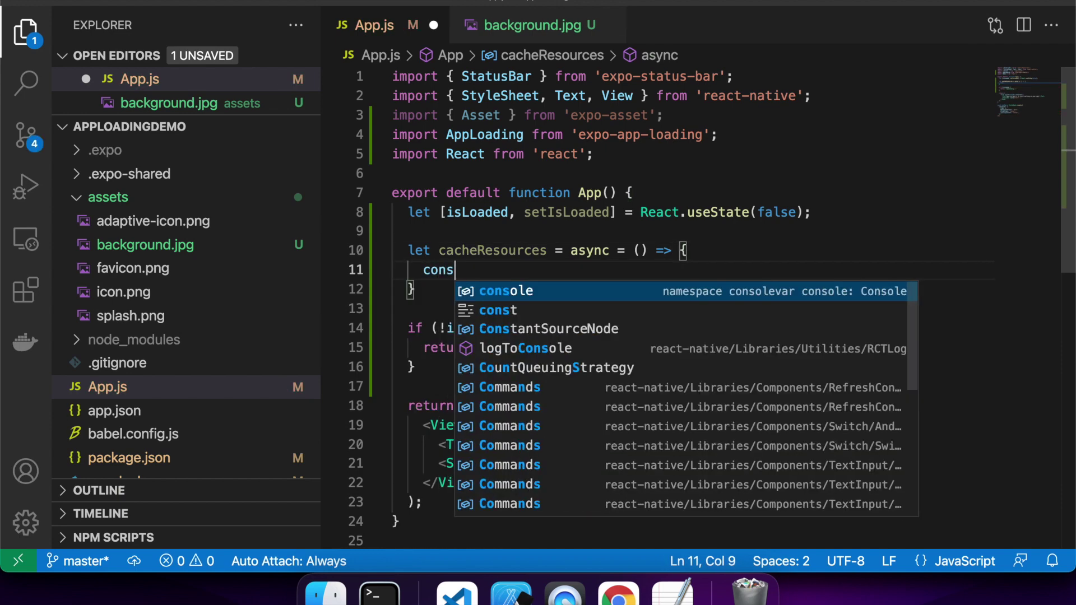
text(t images =)
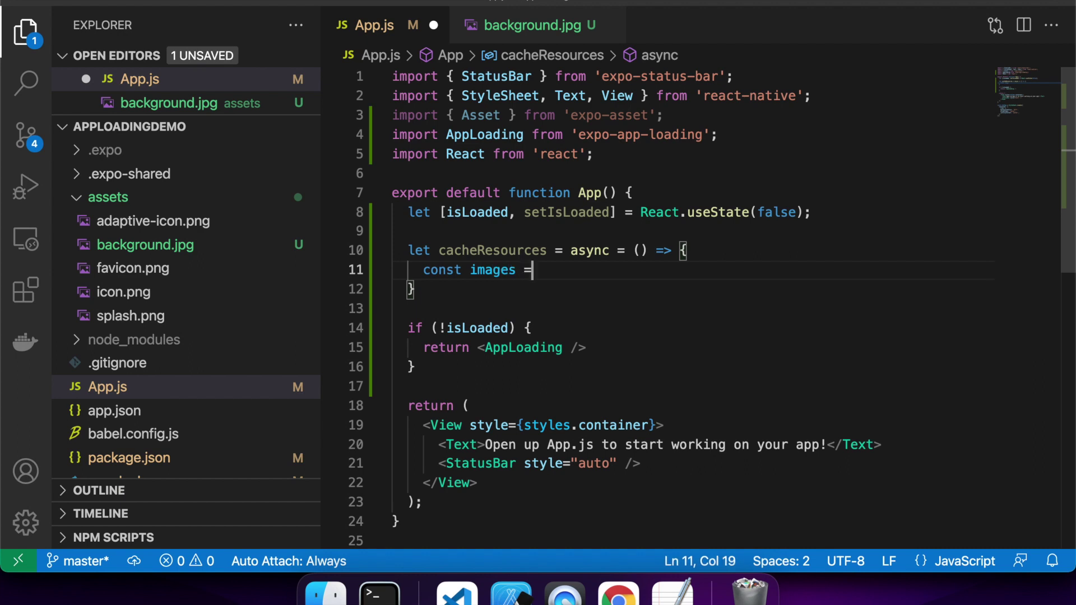
text( [re)
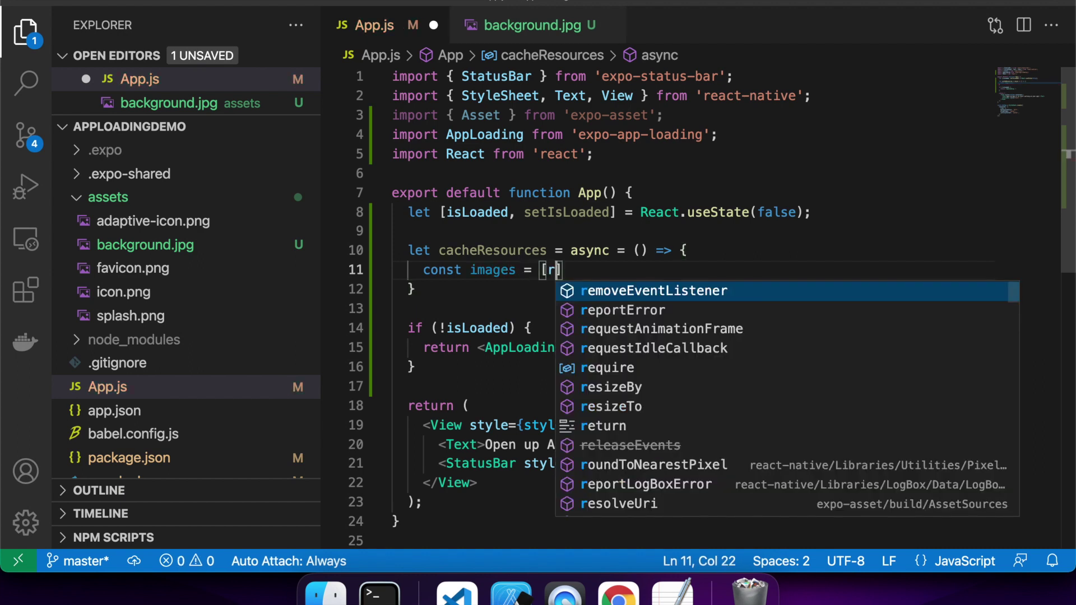
text(q)
Define const images = [require("./assets/background.jpg")] inside cacheResources.
key(Down)
key(Down)
key(Return)
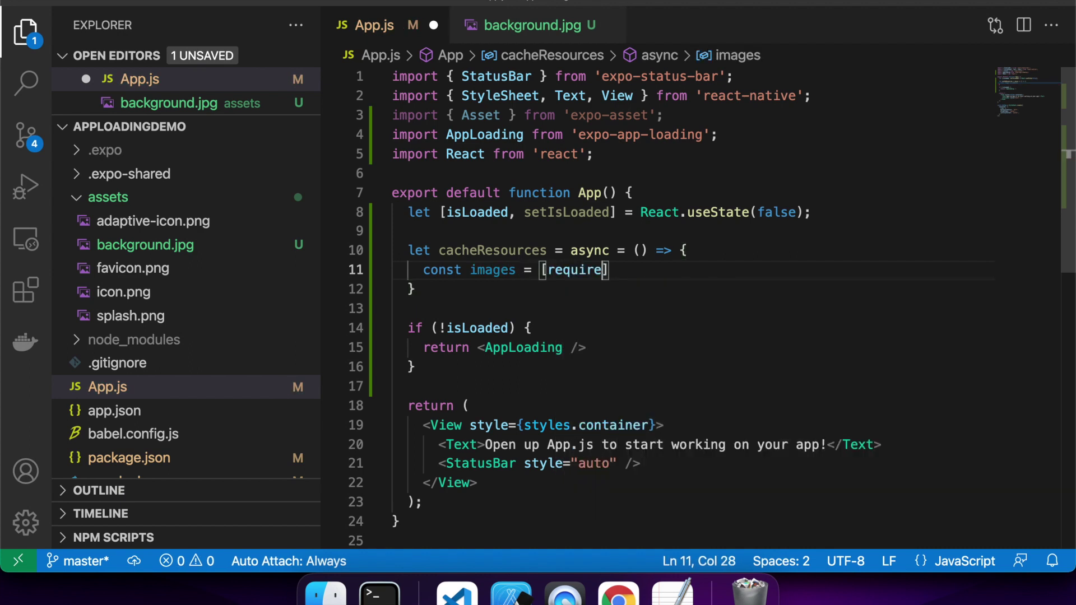
text((")
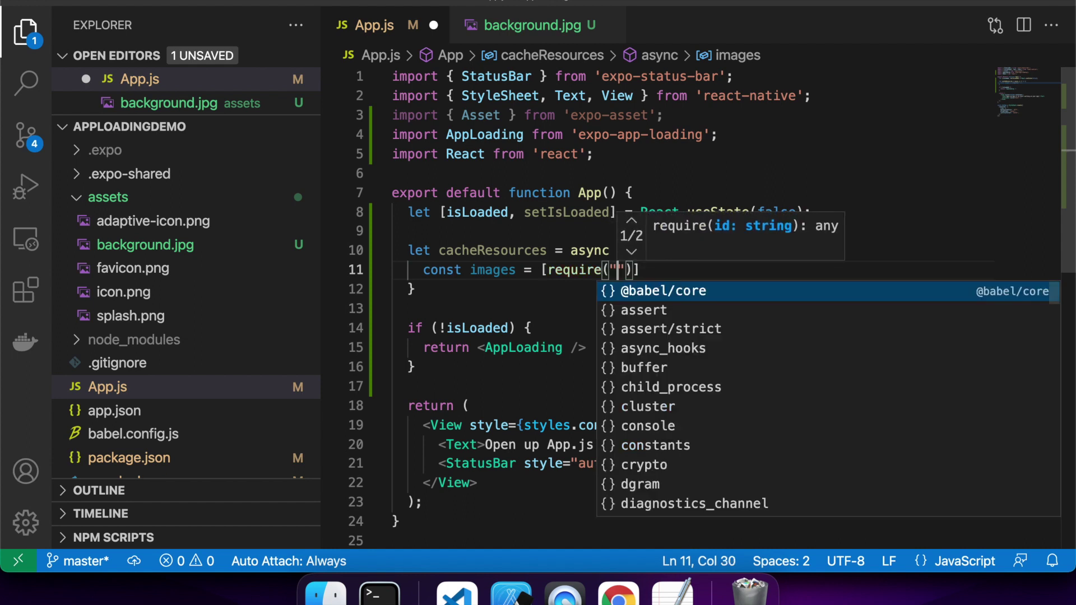
text(./a)
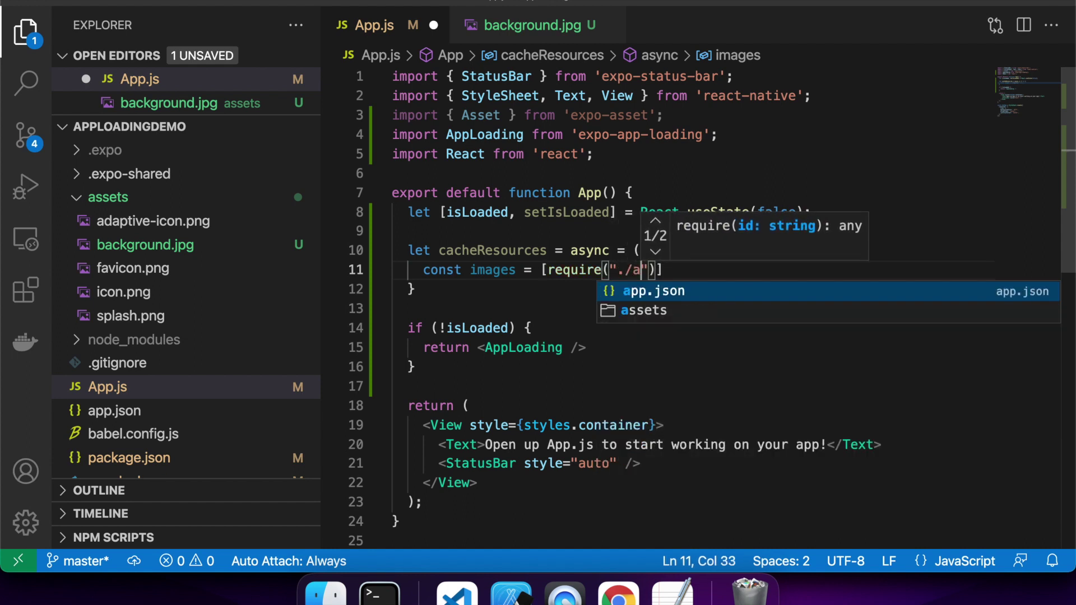
key(Down)
key(Return)
text(/)
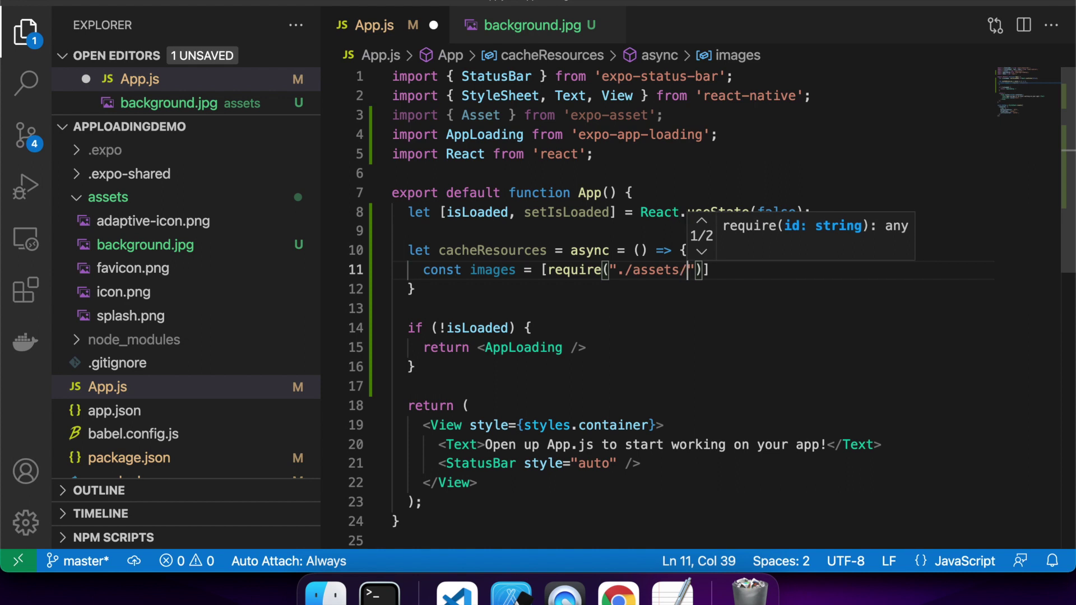
text(backgro)
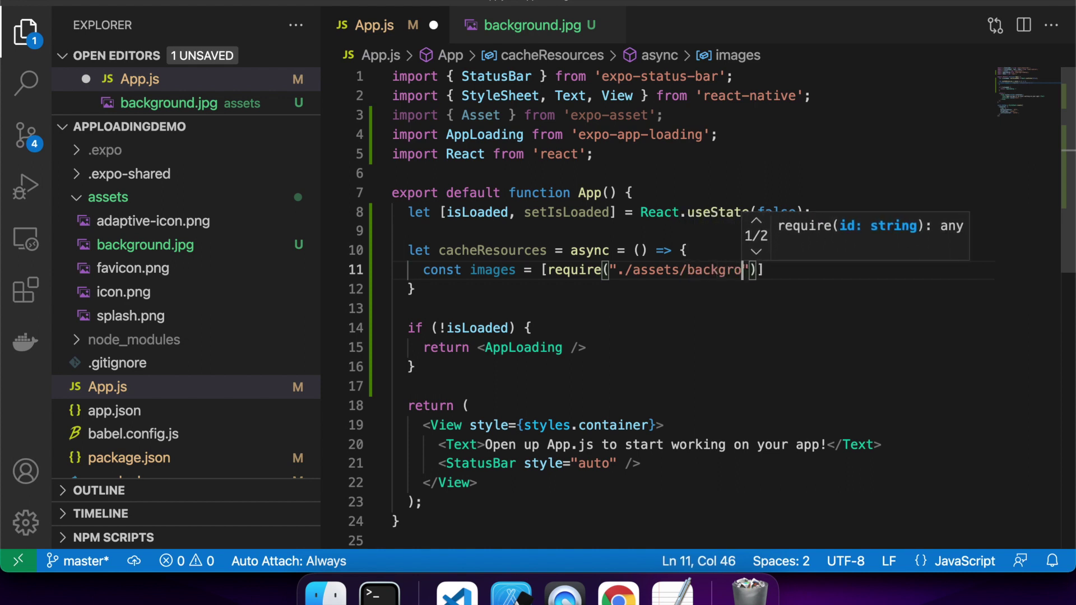
text(und.jp)
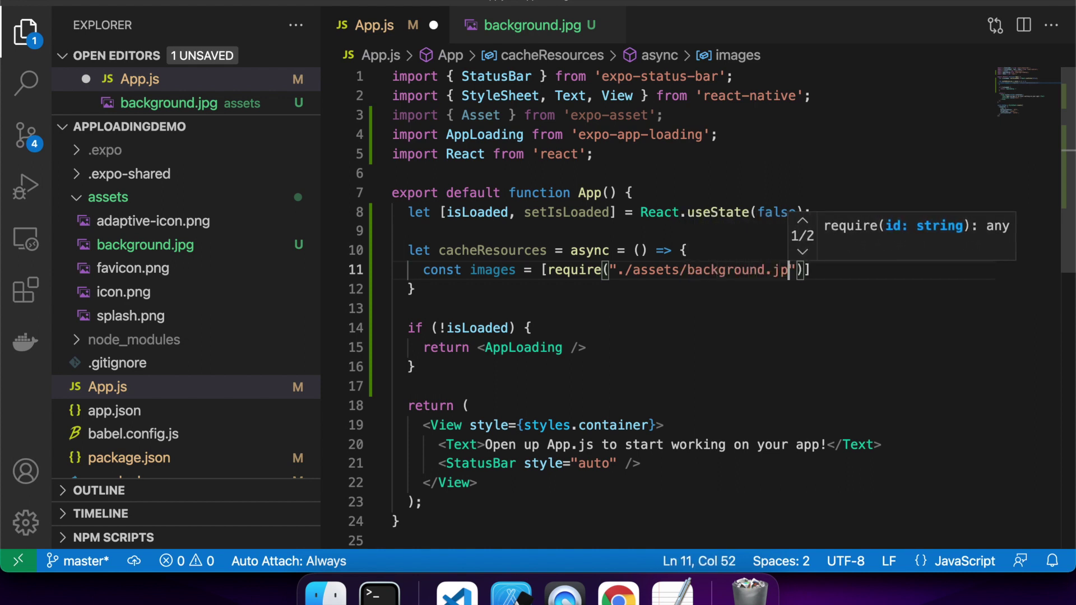
text(g)
key(Right)
key(Right)
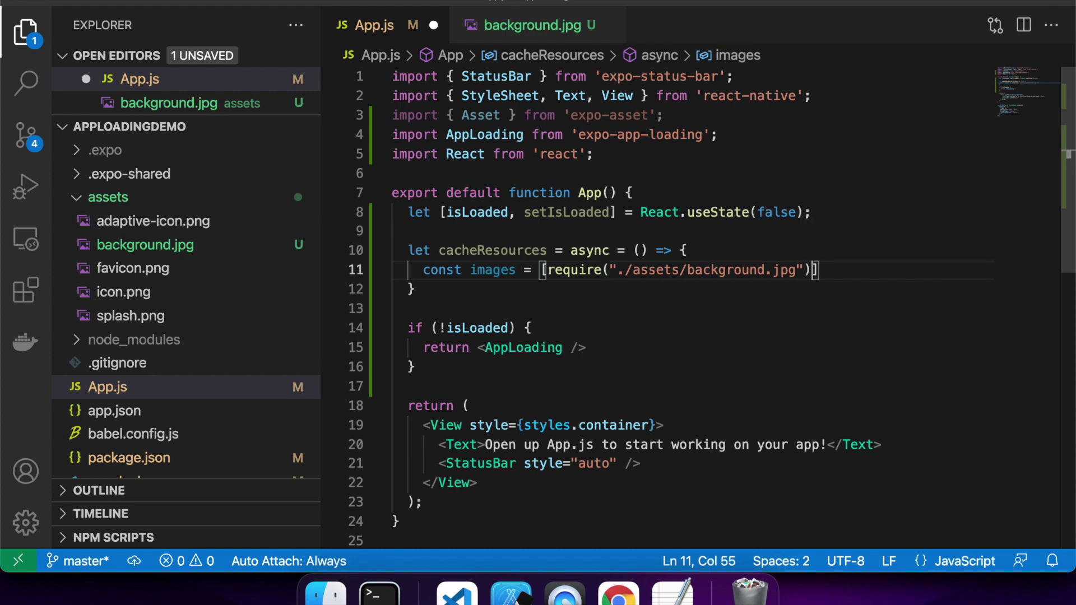
text(;)
Map images to Asset.fromModule(image).downloadAsync() as the cacheImages constant.
key(Return)
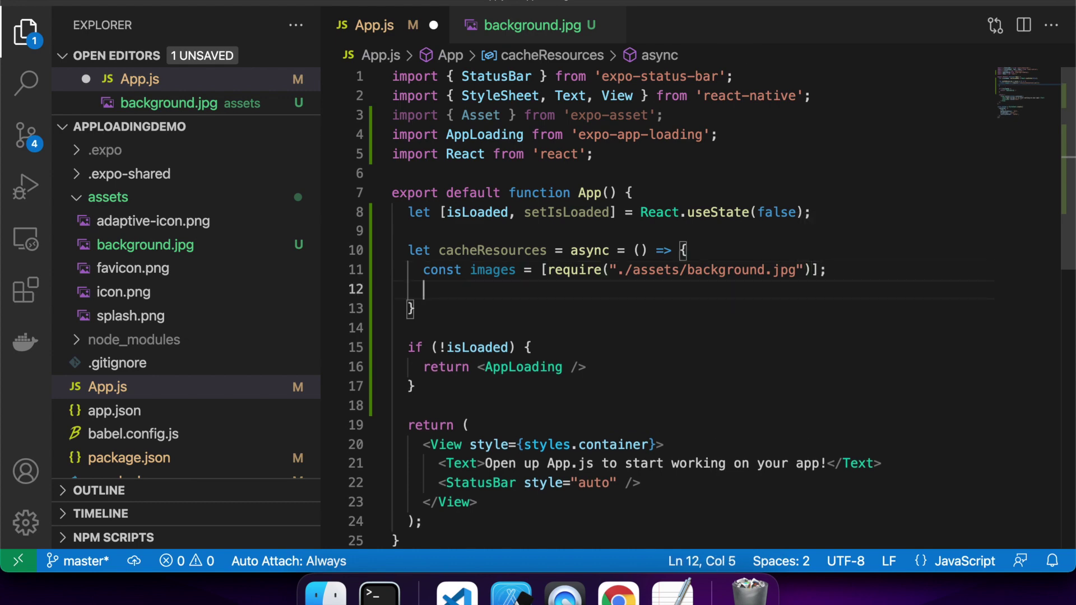
key(Return)
text(const )
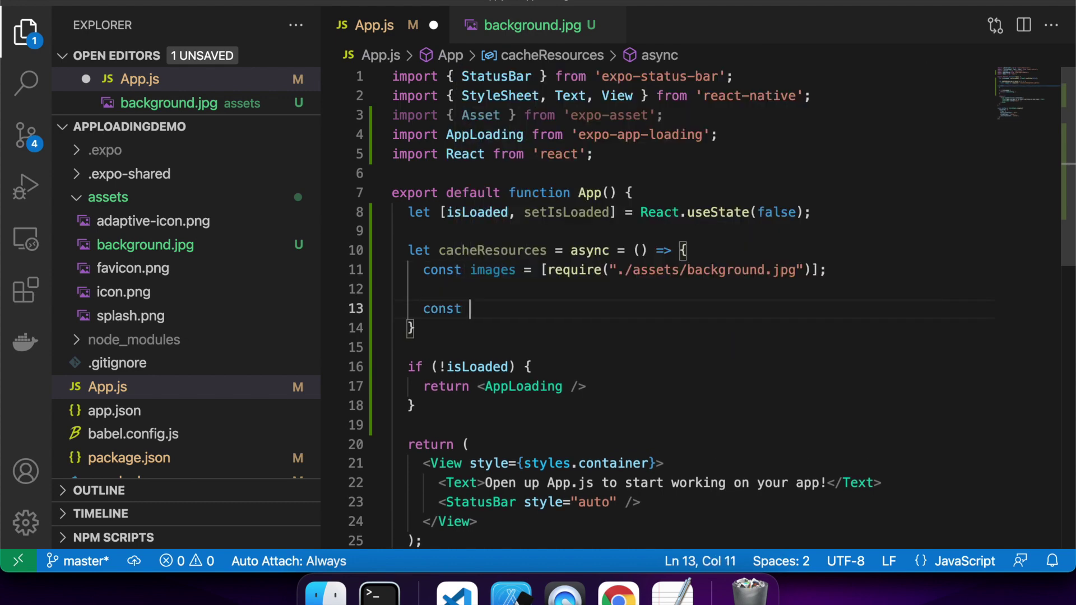
text(cach)
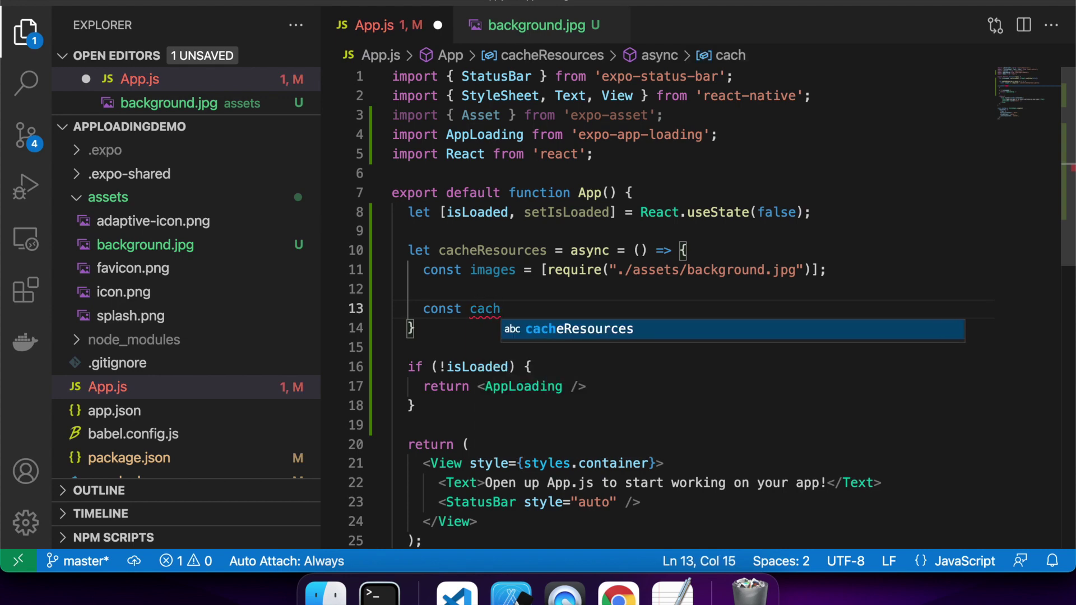
text(eImages =)
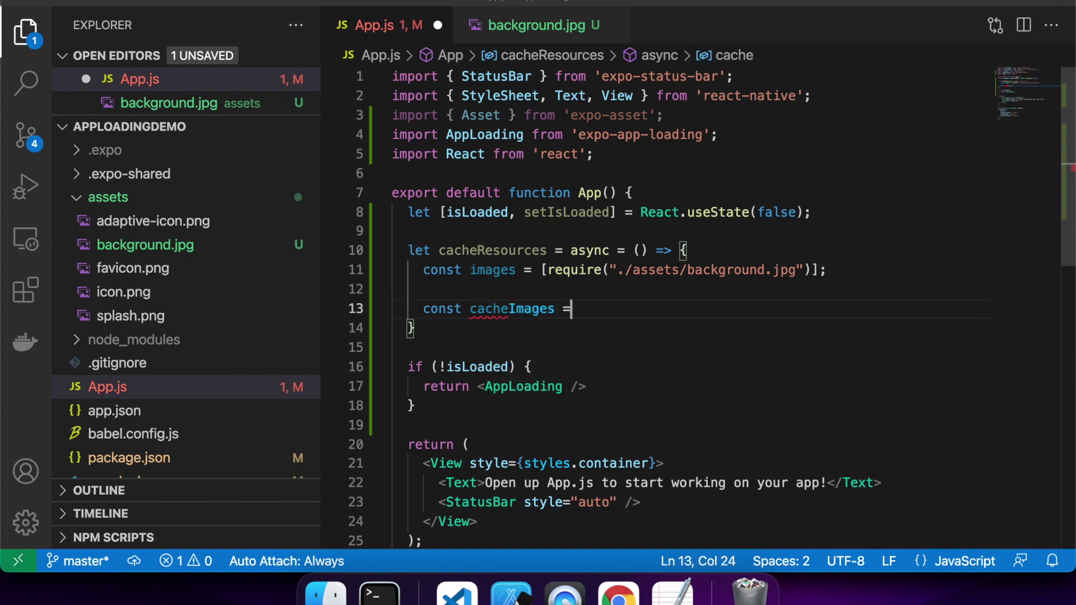
text( images.m)
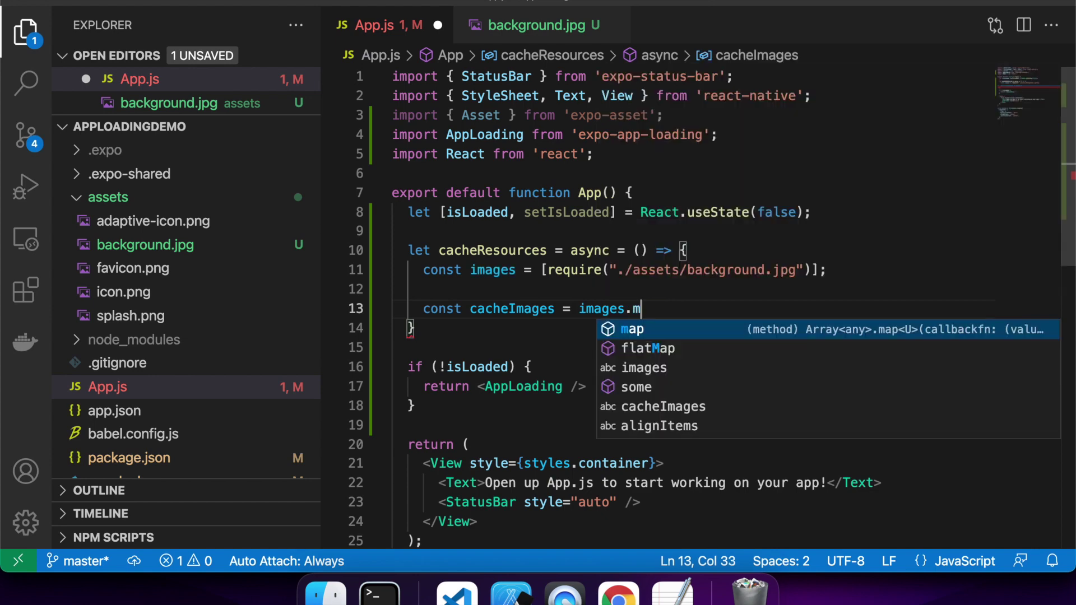
text(ap)
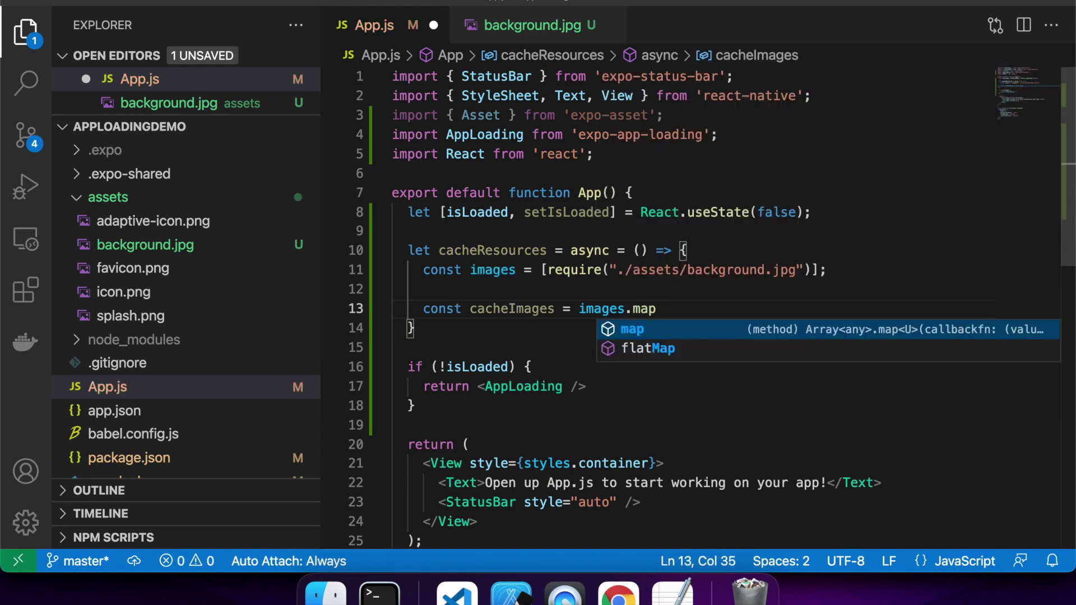
text((image)
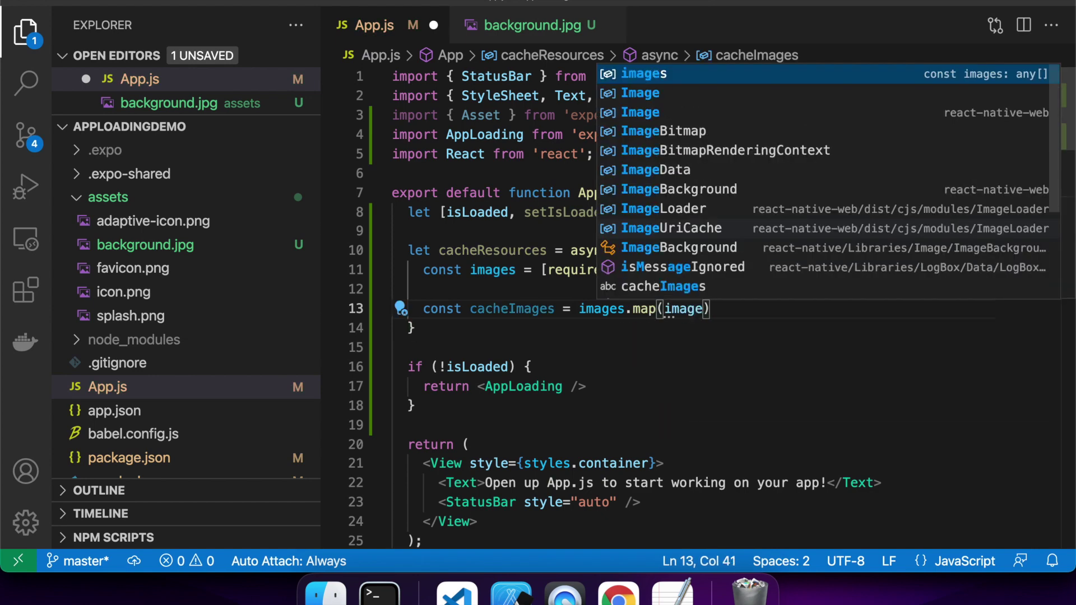
text( => )
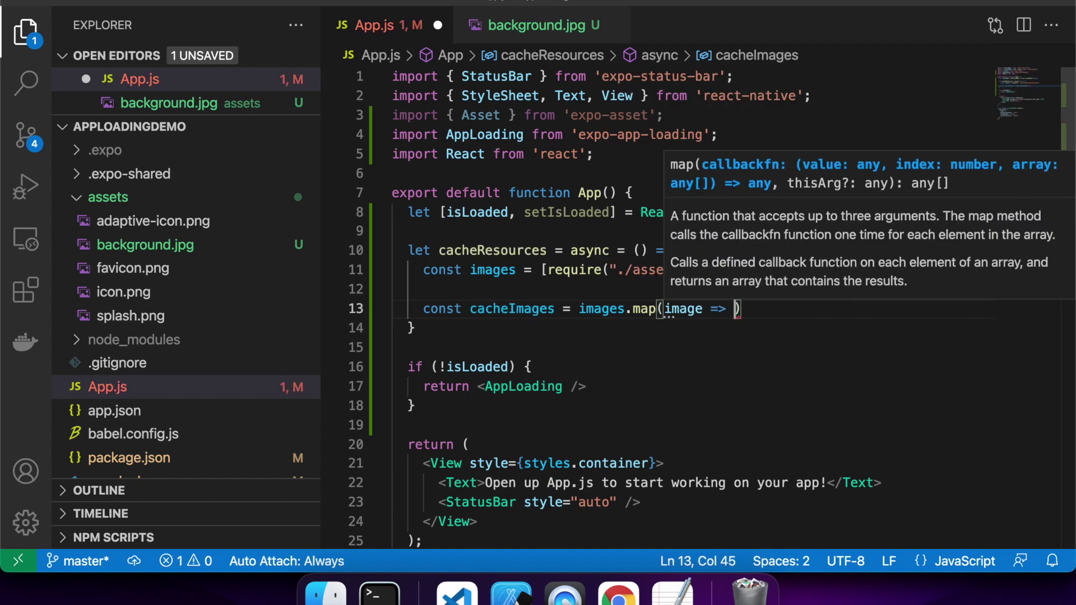
text({)
key(Return)
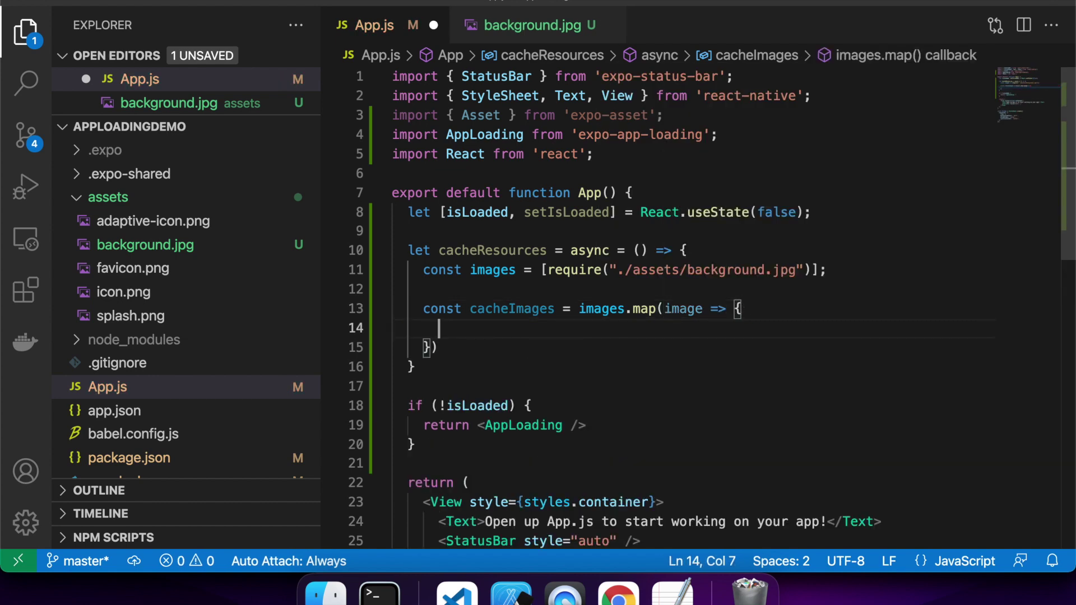
text(return Ass)
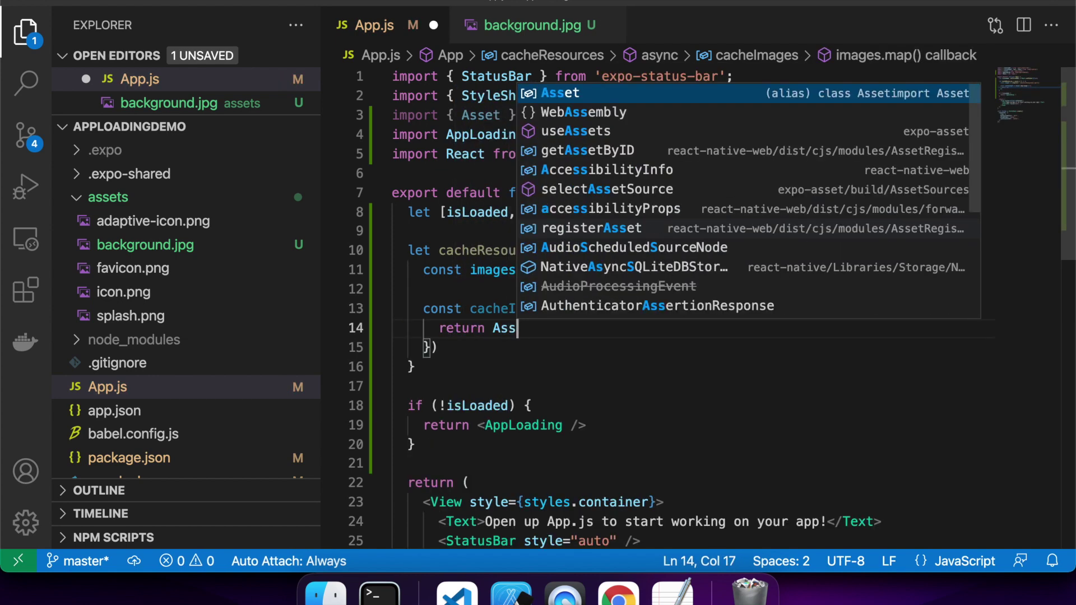
text(et.fr)
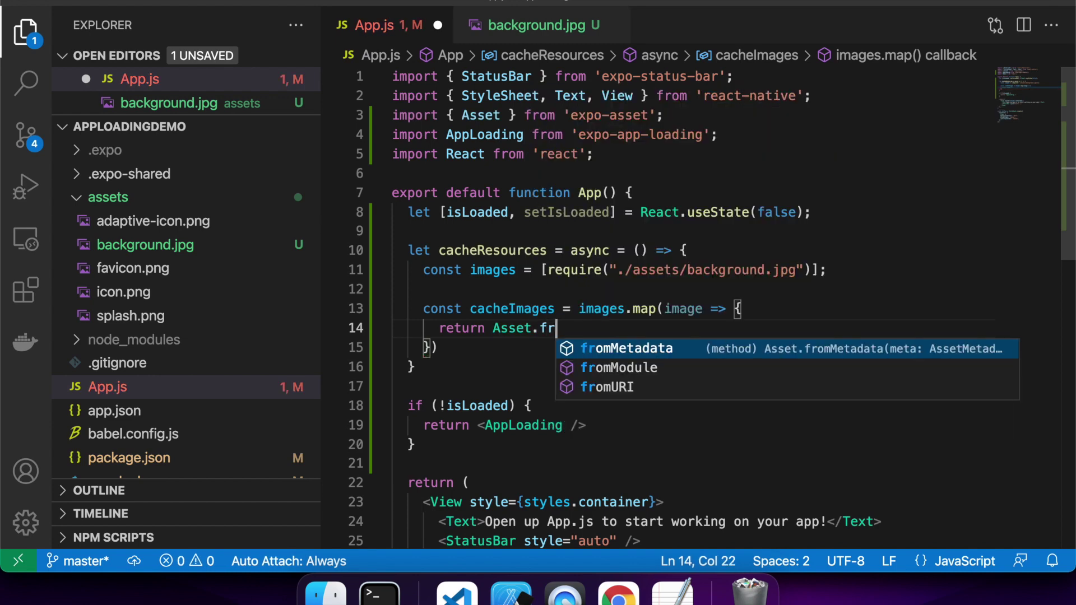
key(Down)
key(Return)
text(()
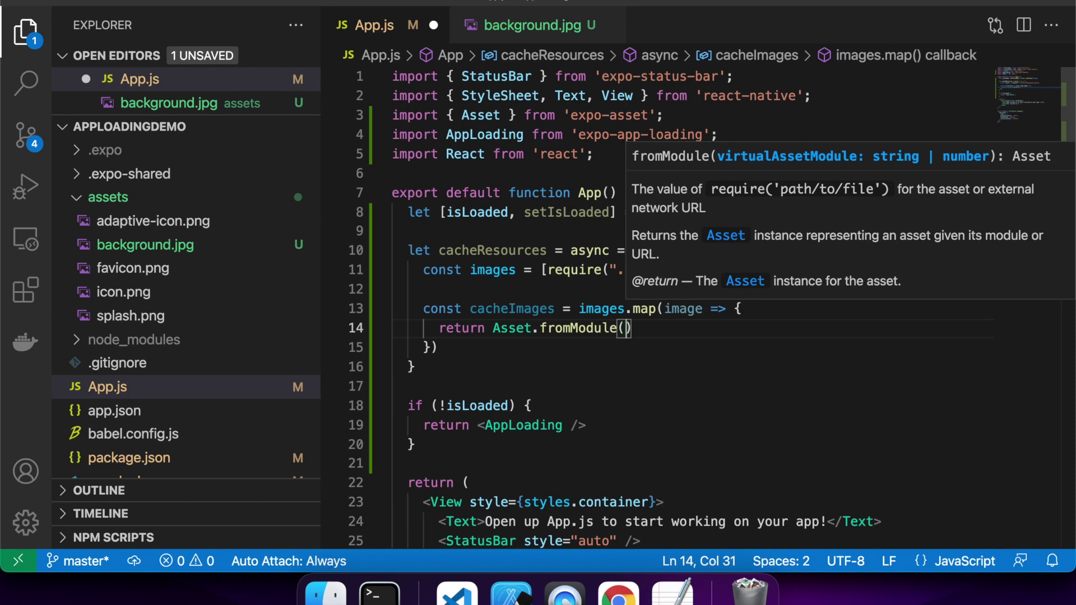
text(image)
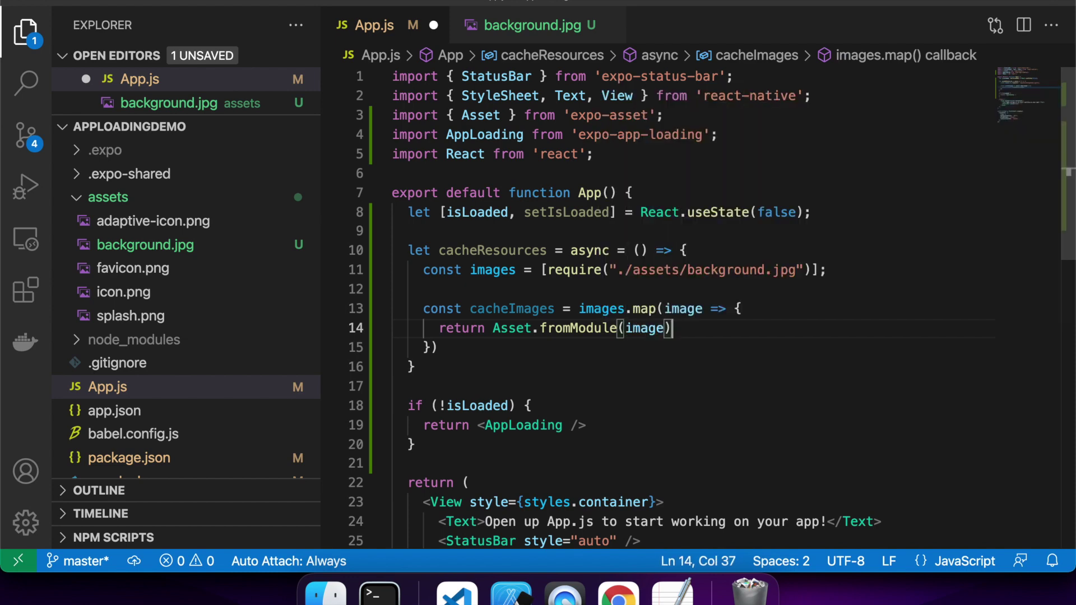
text(.dow)
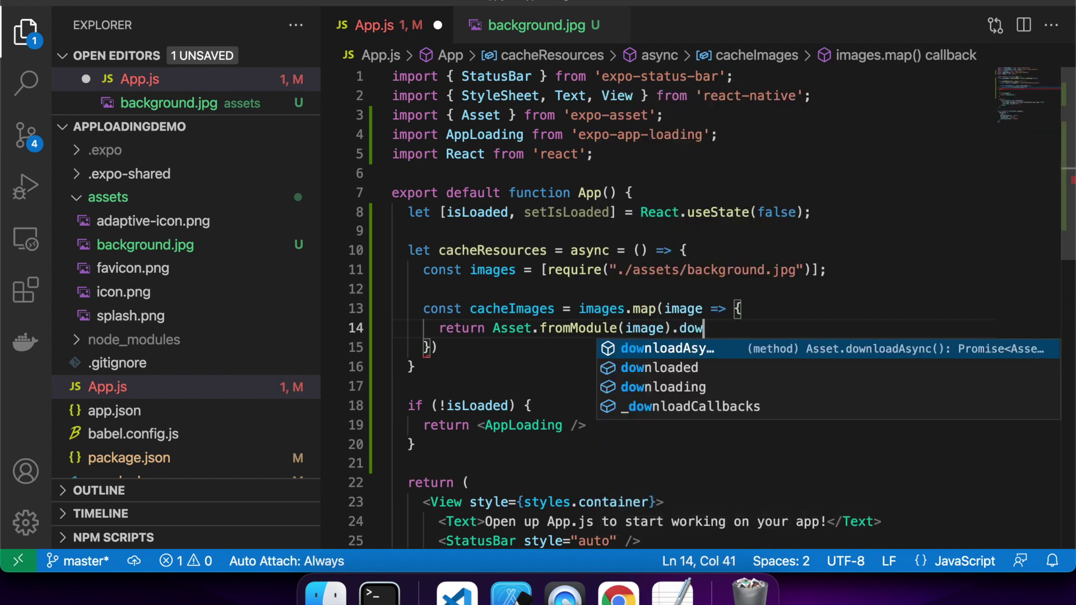
key(Tab)
text(();)
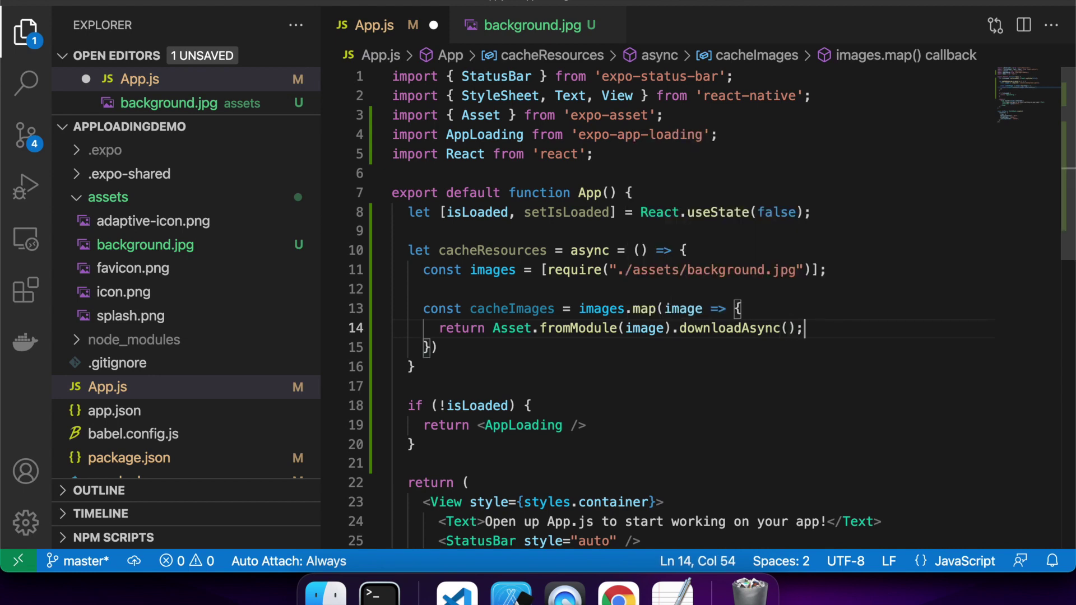
Return Promise.all(cacheImages) at the end of cacheResources.
key(Down)
key(End)
text(;)
key(Return)
key(Return)
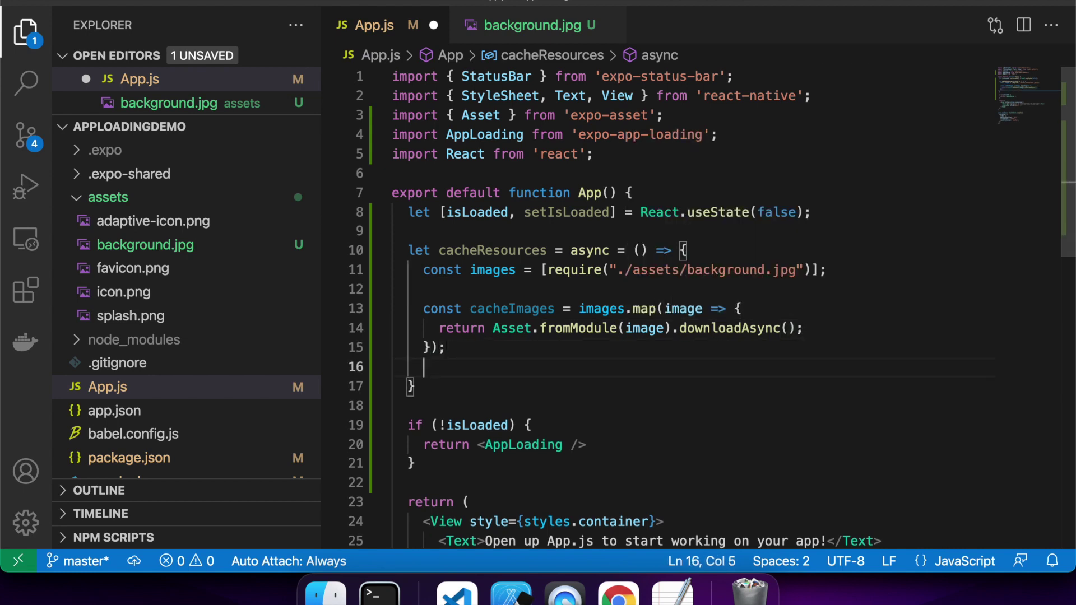
text(return )
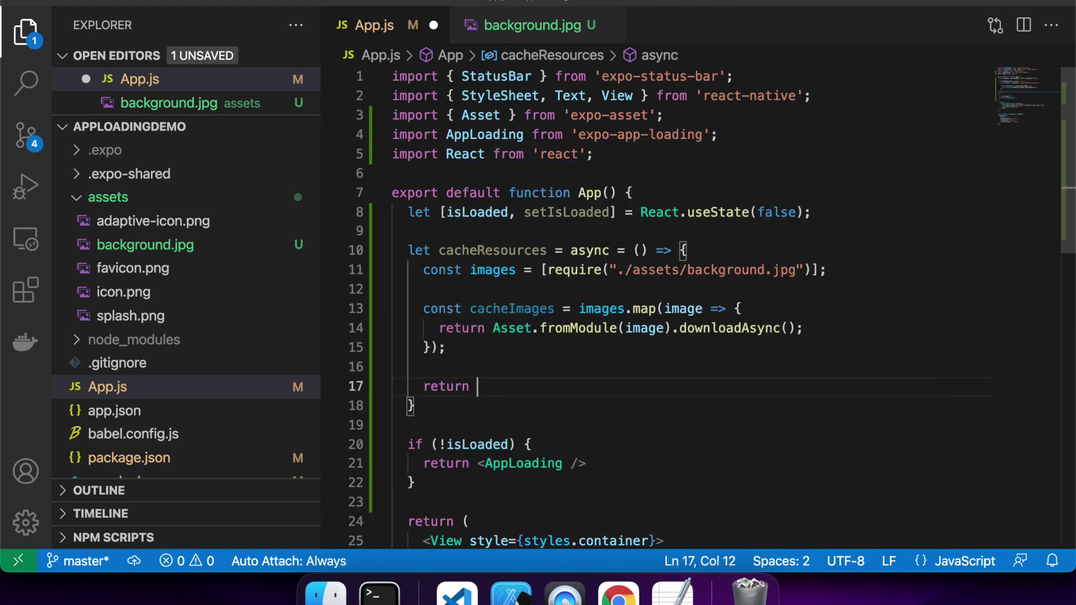
text(Promise.)
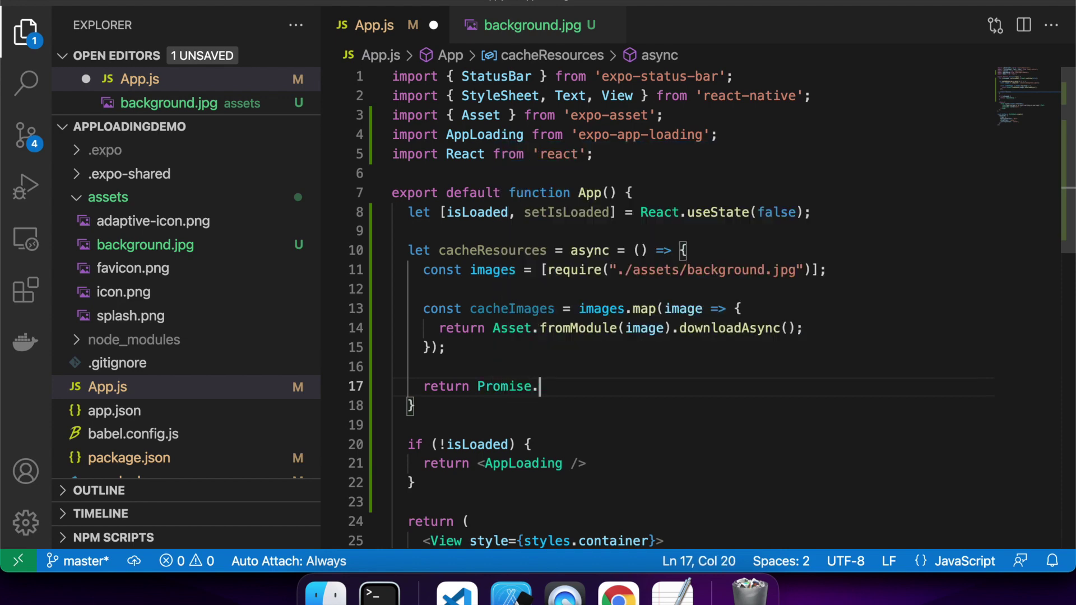
text(all)
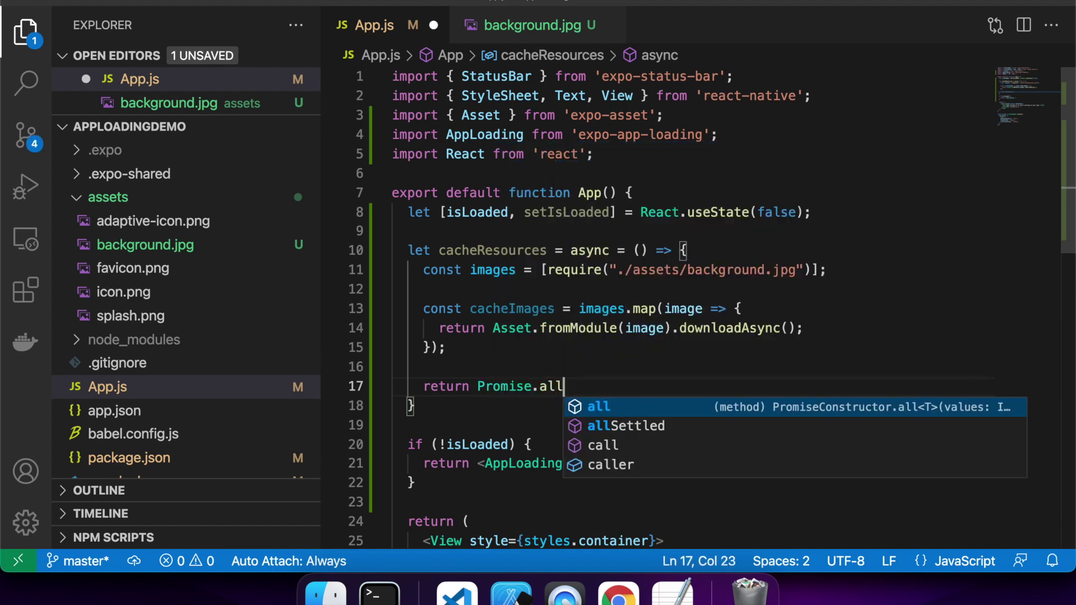
text((cac)
key(Tab)
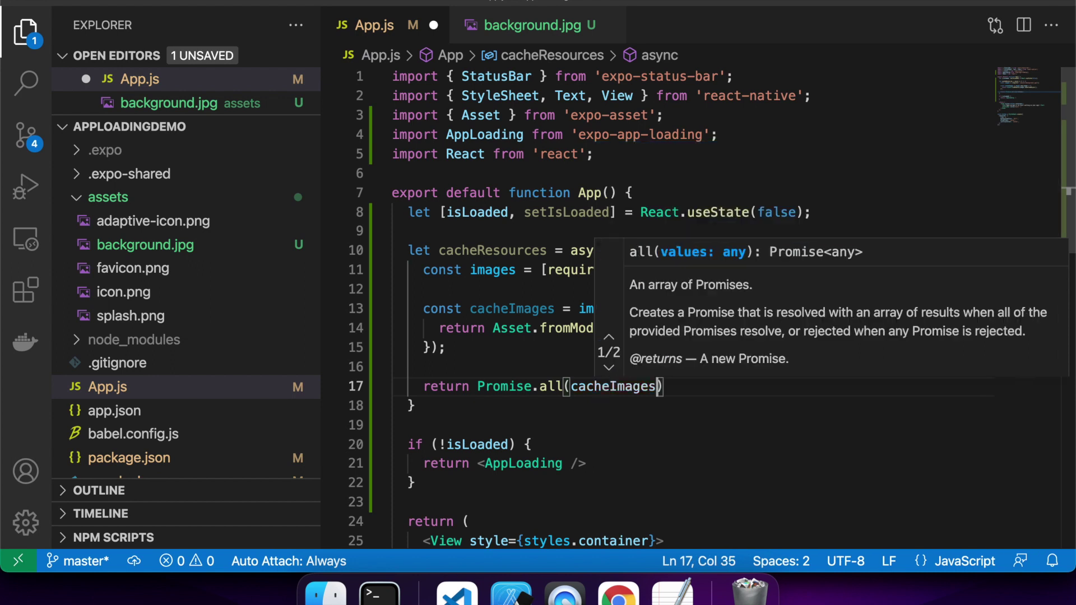
key(Right)
key(Escape)
text(;)
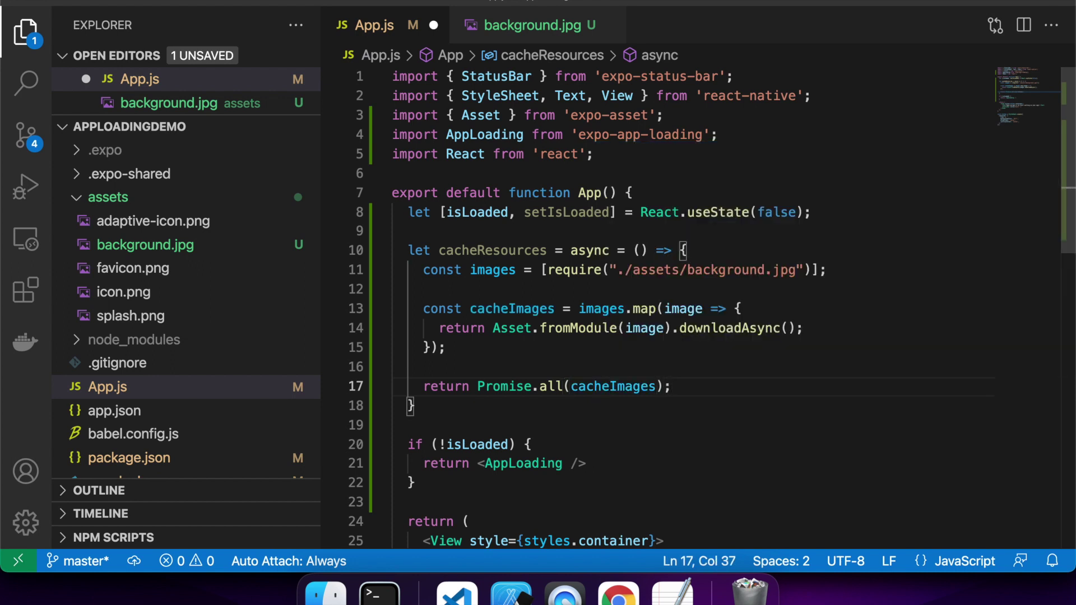
click(477, 410)
Add a React.useEffect call below the cacheResources function.
key(Return)
key(Return)
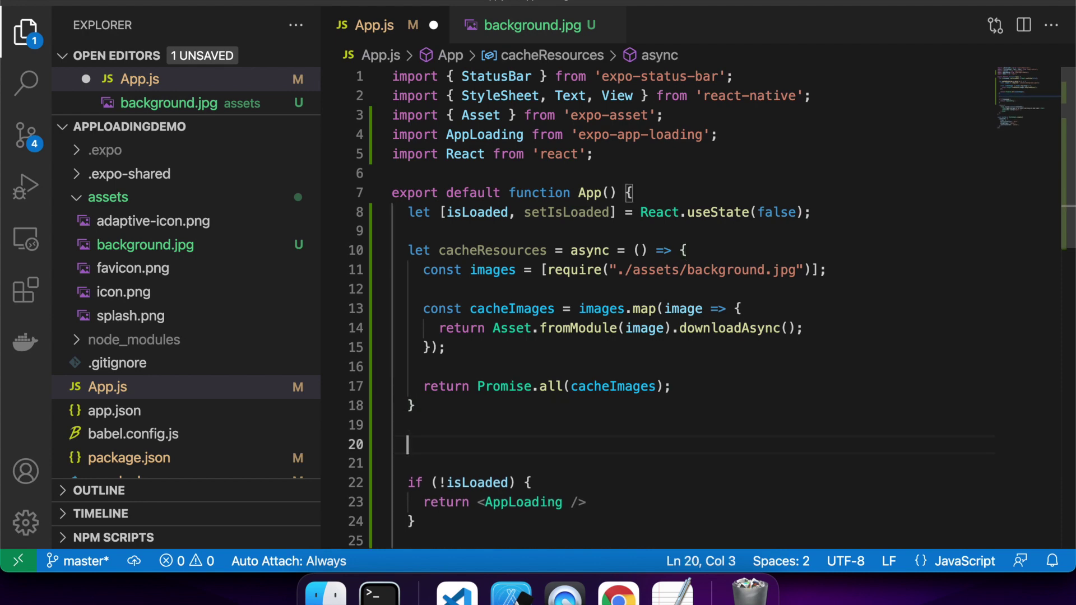
text(React.use)
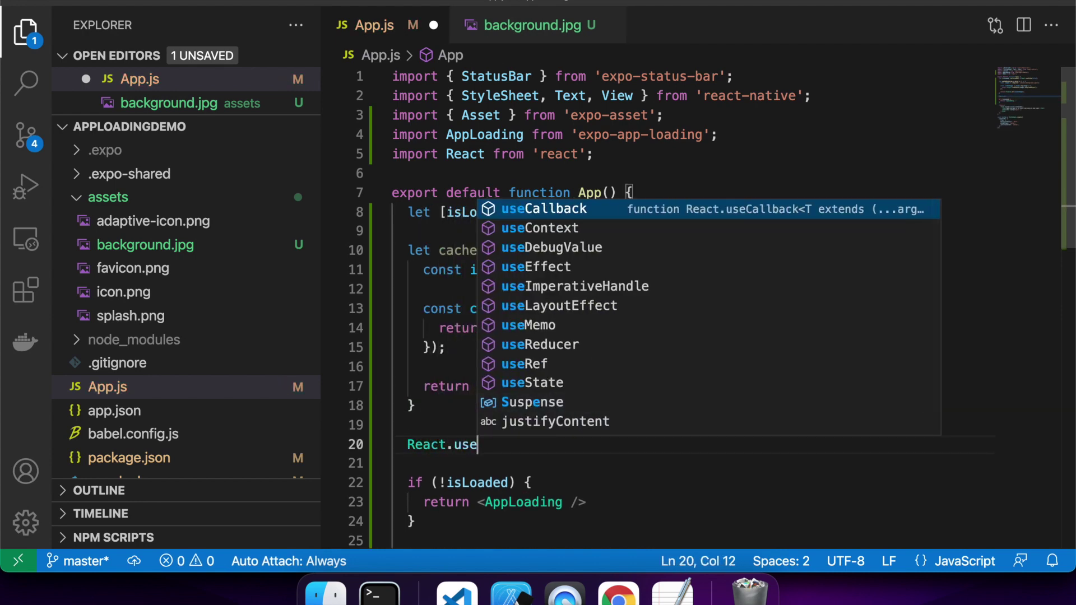
key(Down)
key(Down)
key(Down)
key(Return)
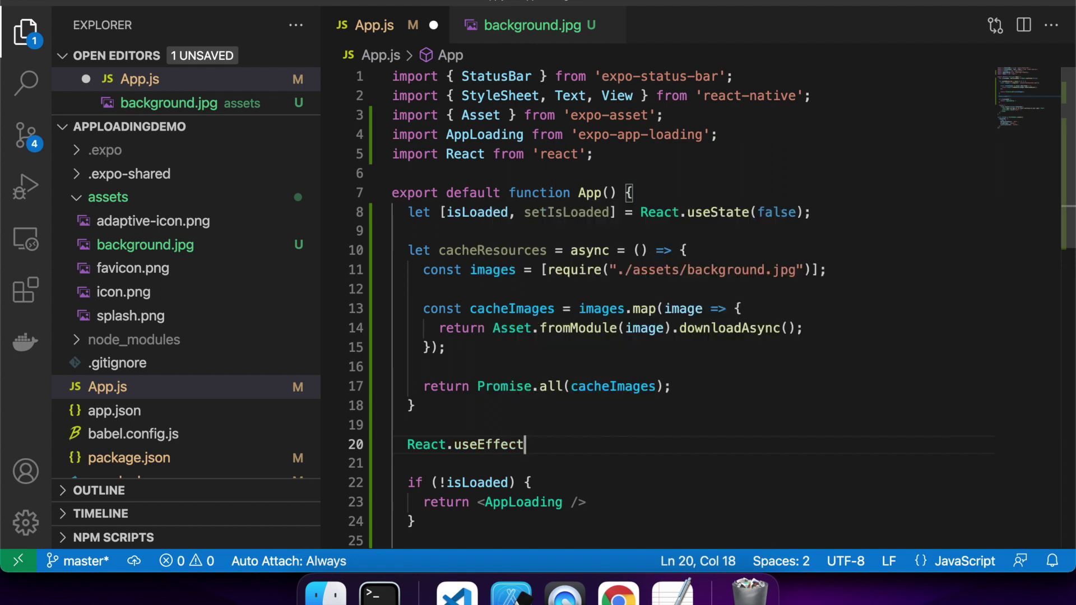
text((())
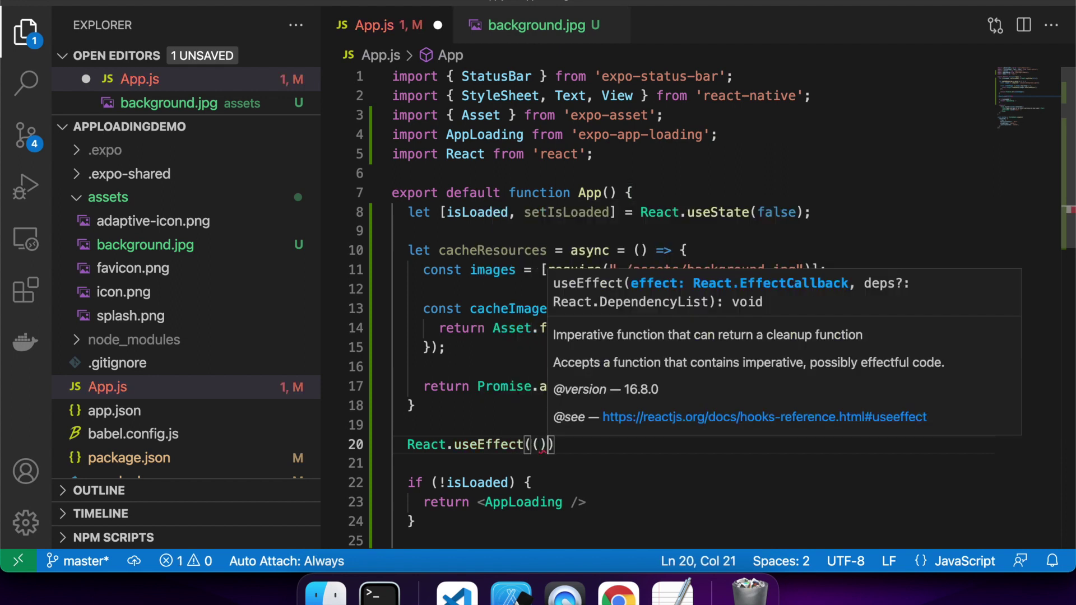
text( => {)
key(Return)
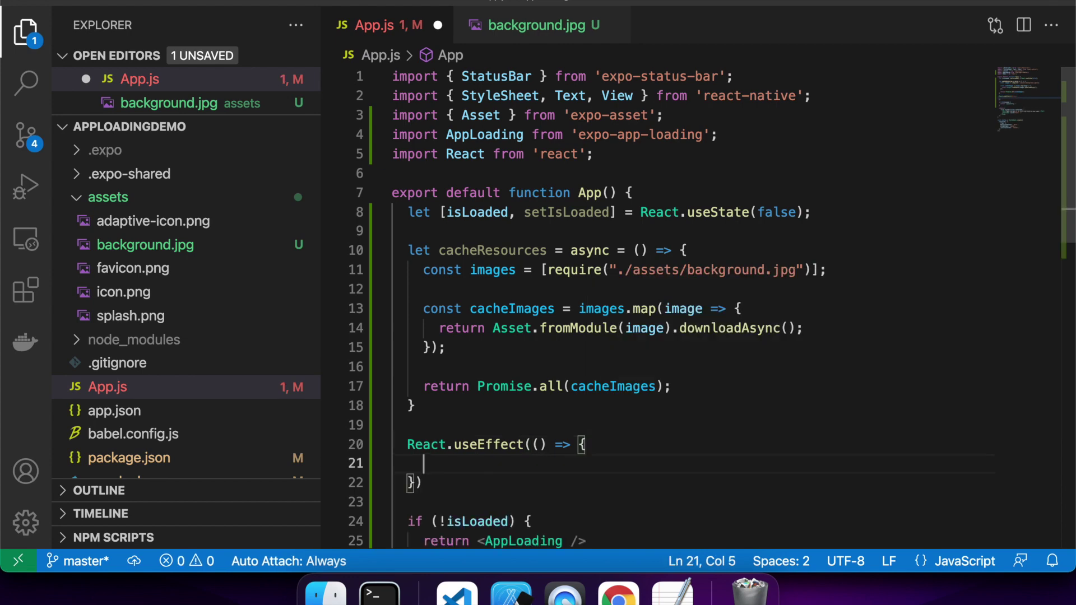
text(con)
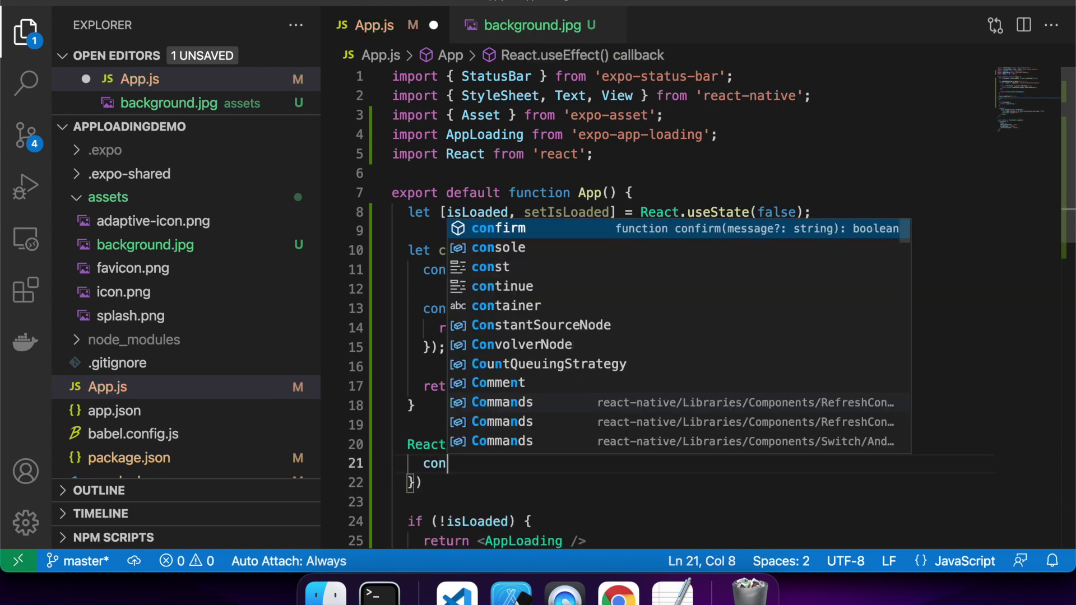
text(st load)
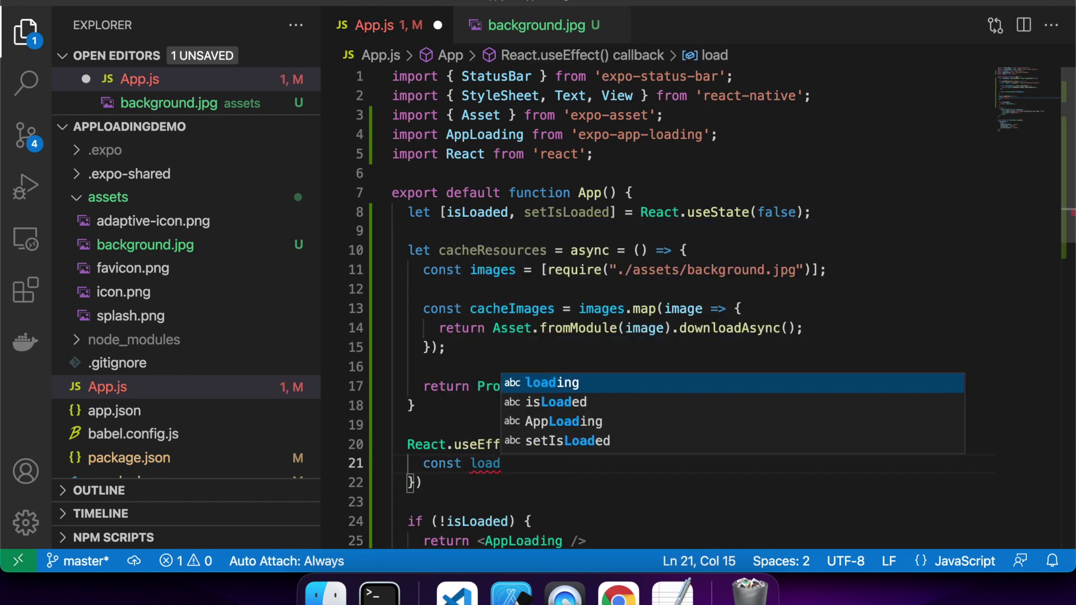
text(Resources)
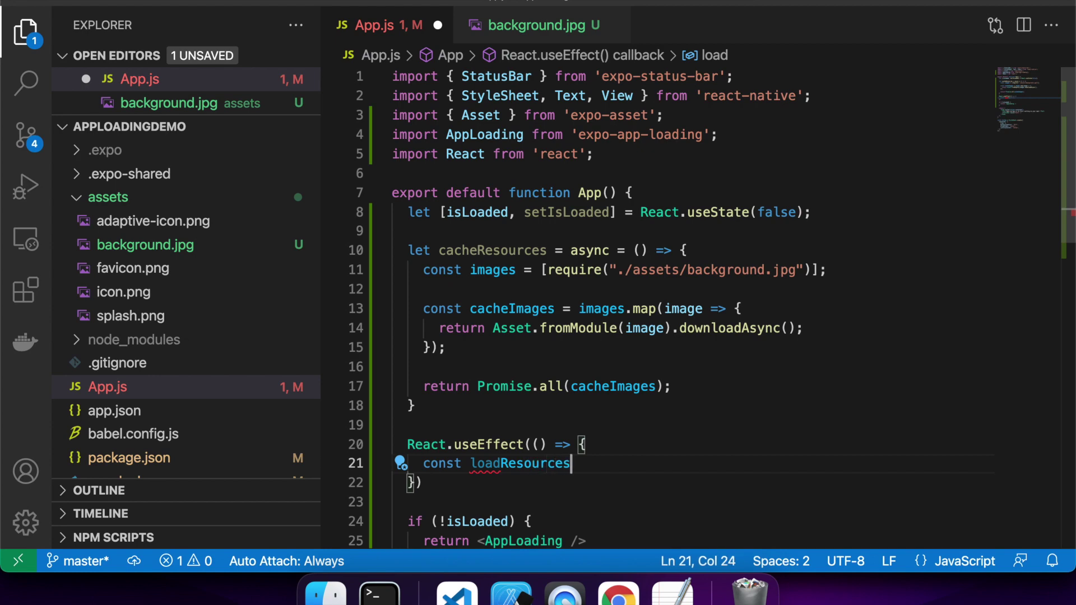
text( = async)
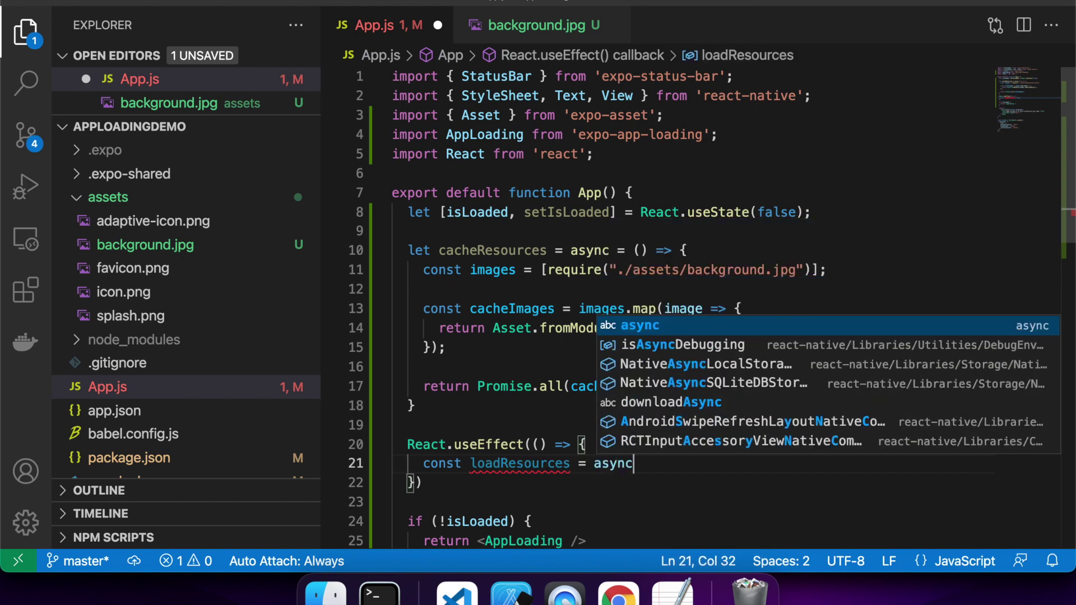
text( ())
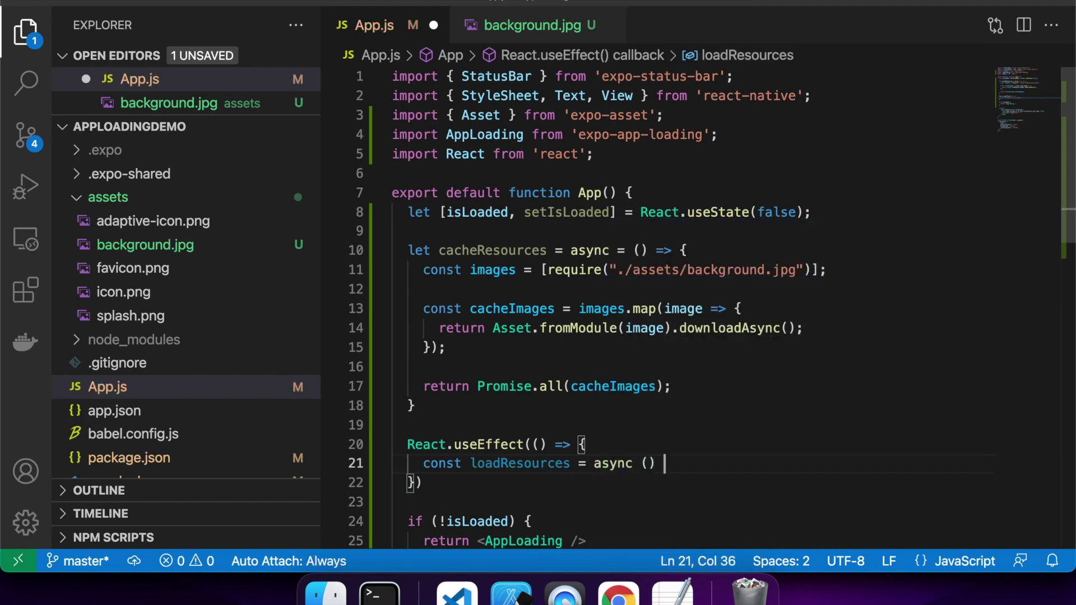
text( => {)
Define async loadResources that awaits cacheResources() and calls setIsLoaded(true).
key(Return)
key(Down)
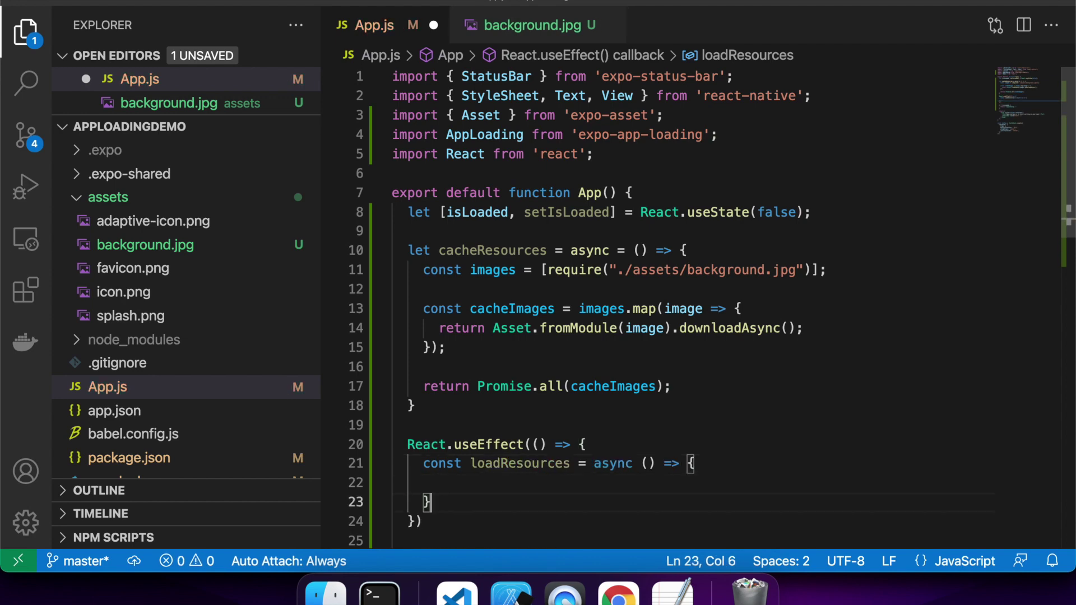
text(;)
key(Up)
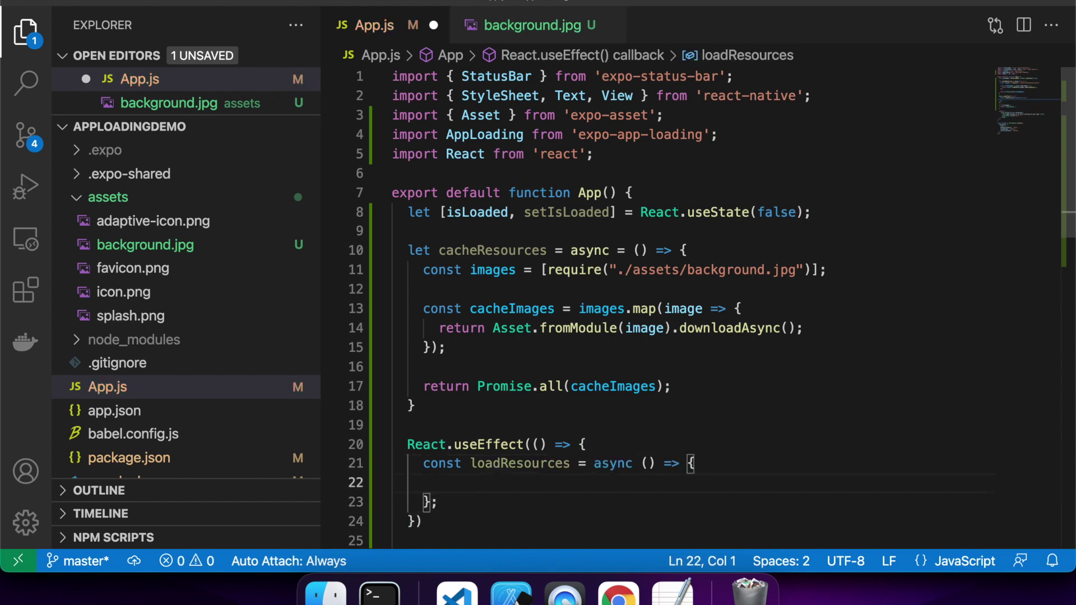
key(Tab)
text(await)
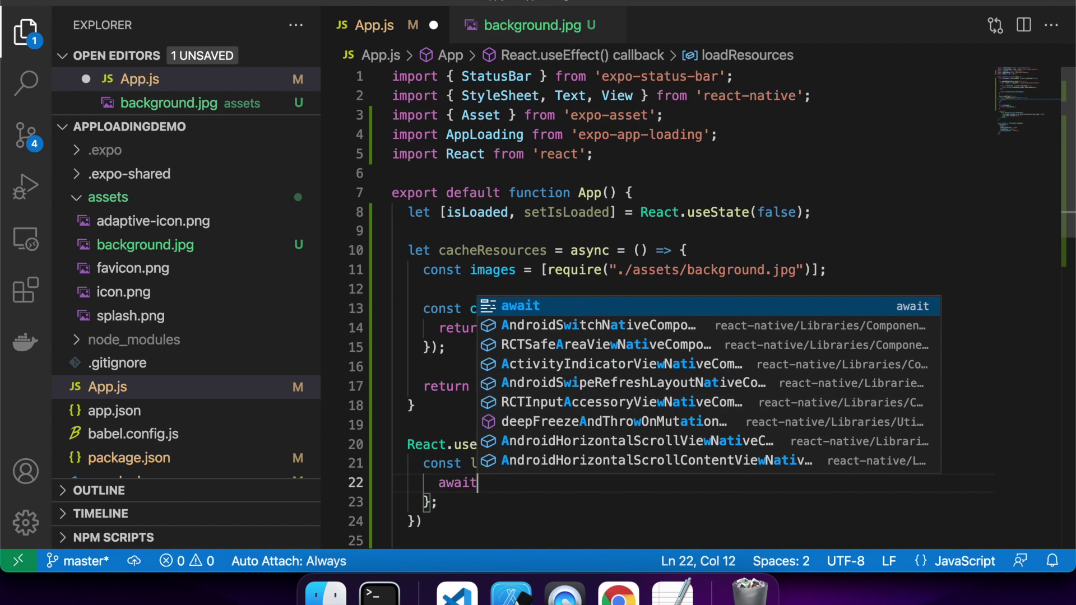
text( cac)
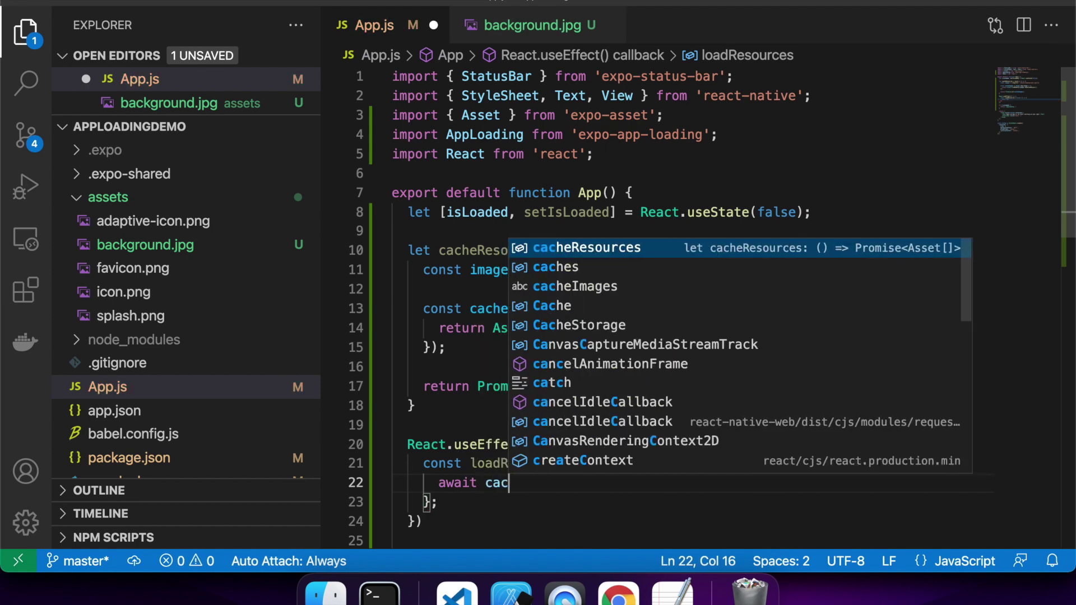
key(Tab)
text(();)
key(Return)
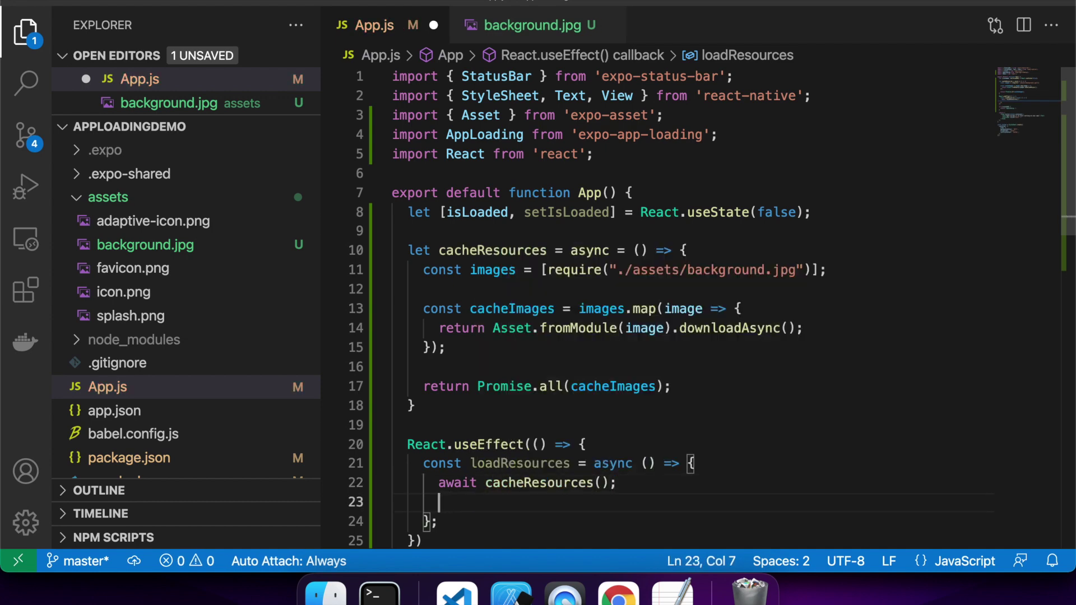
text(setI)
key(Tab)
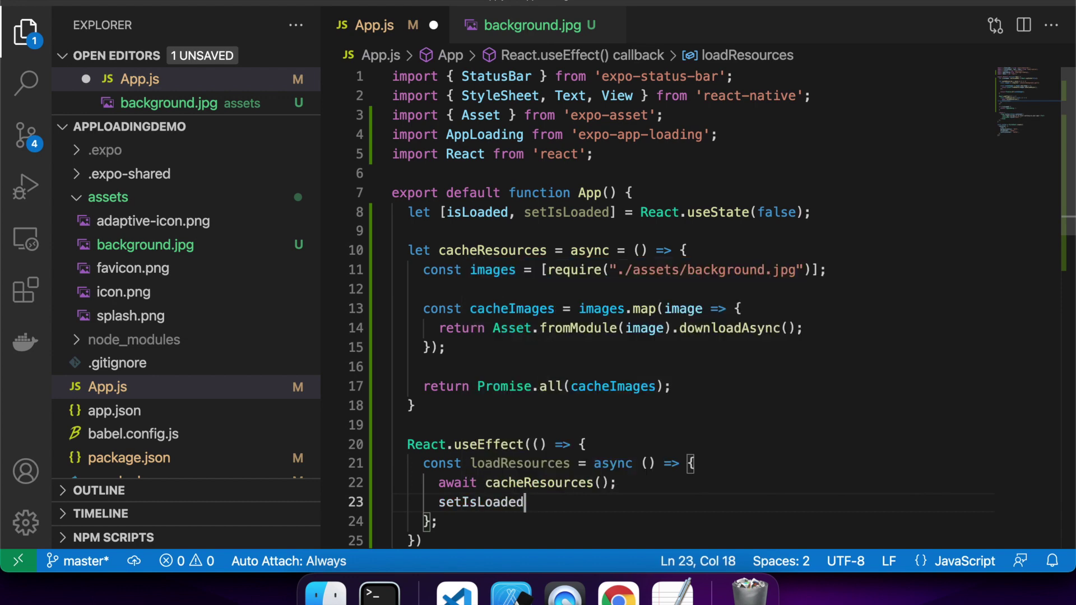
text((true)
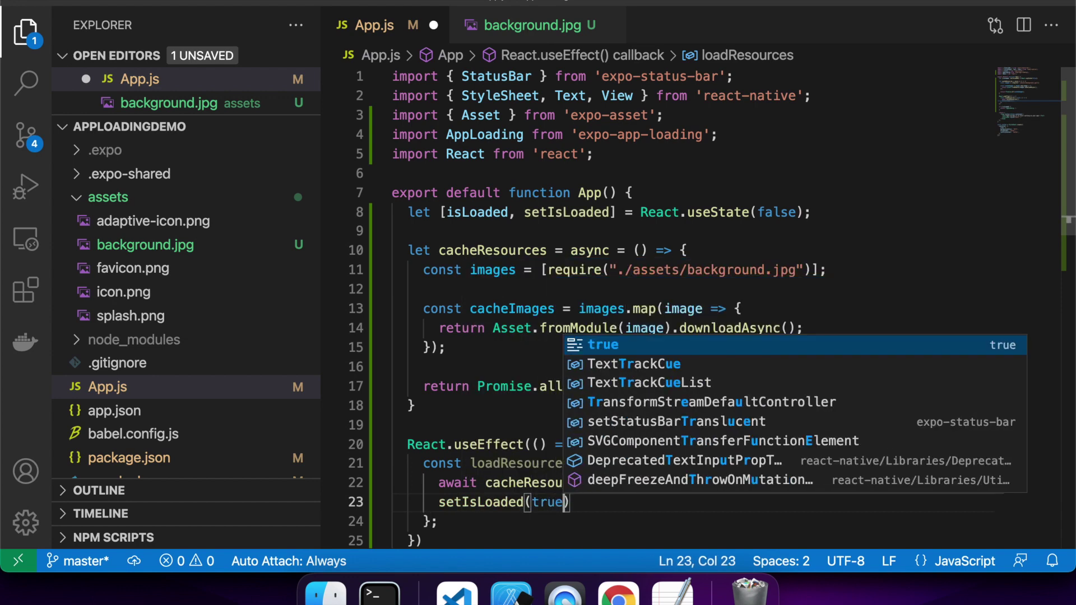
text();)
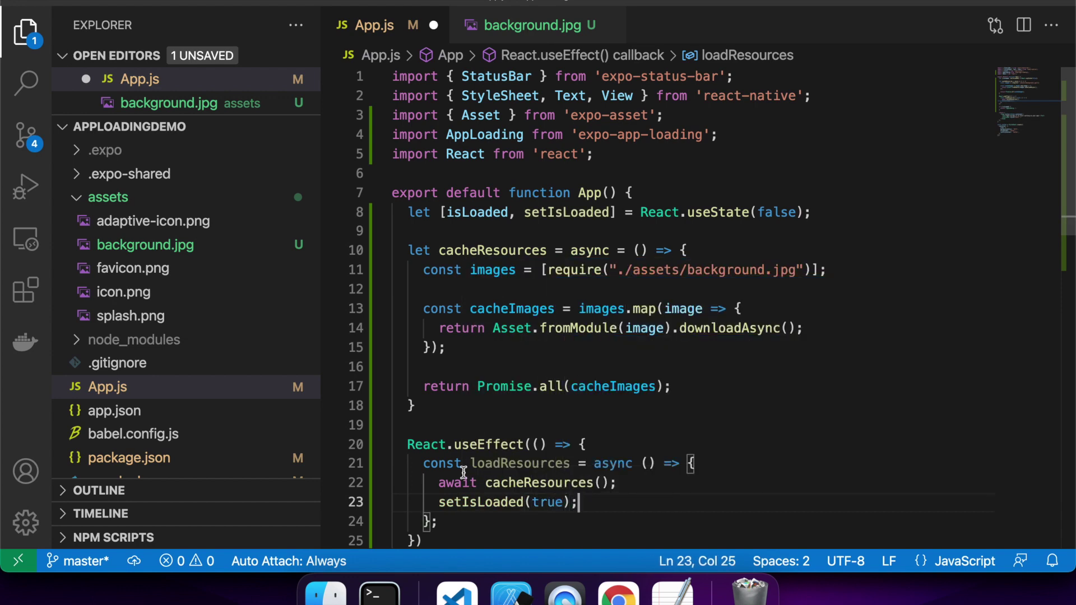
Call loadResources() and give useEffect an empty [] dependency array.
key(Down)
key(Return)
key(Return)
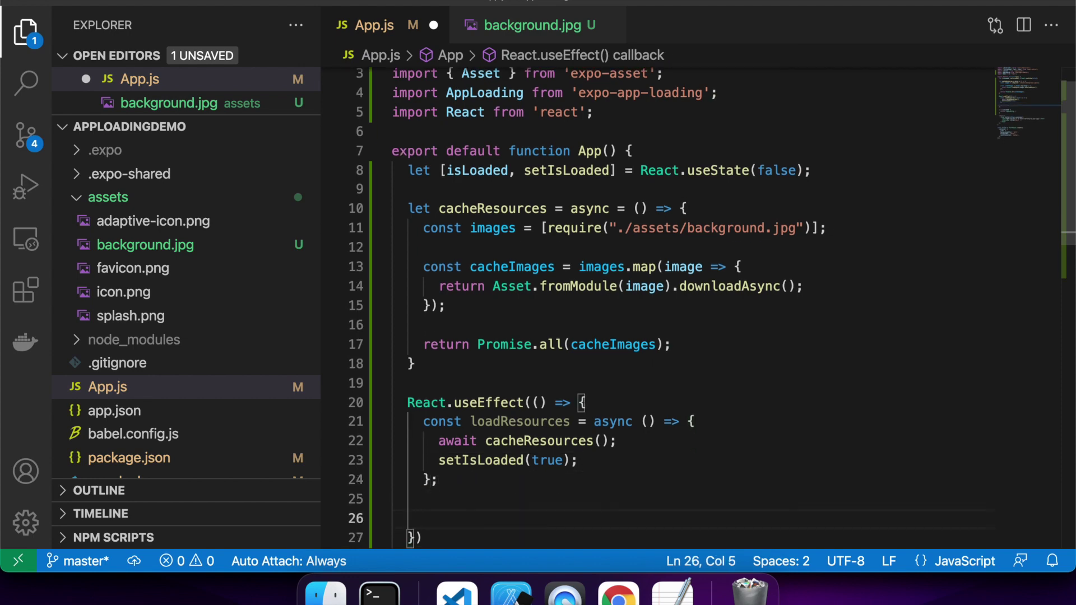
text(load)
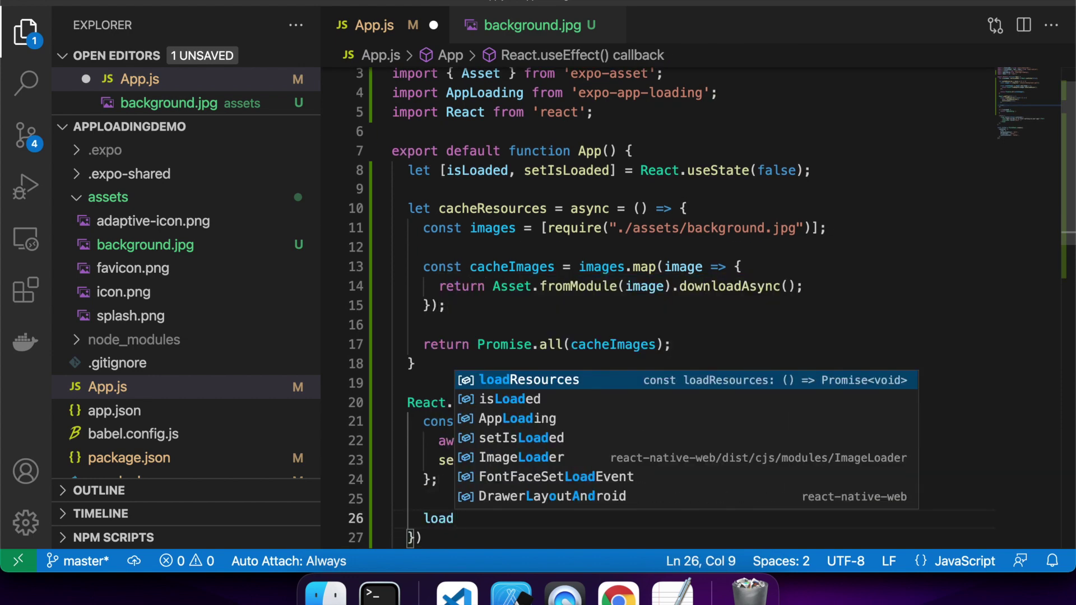
key(Tab)
text(()
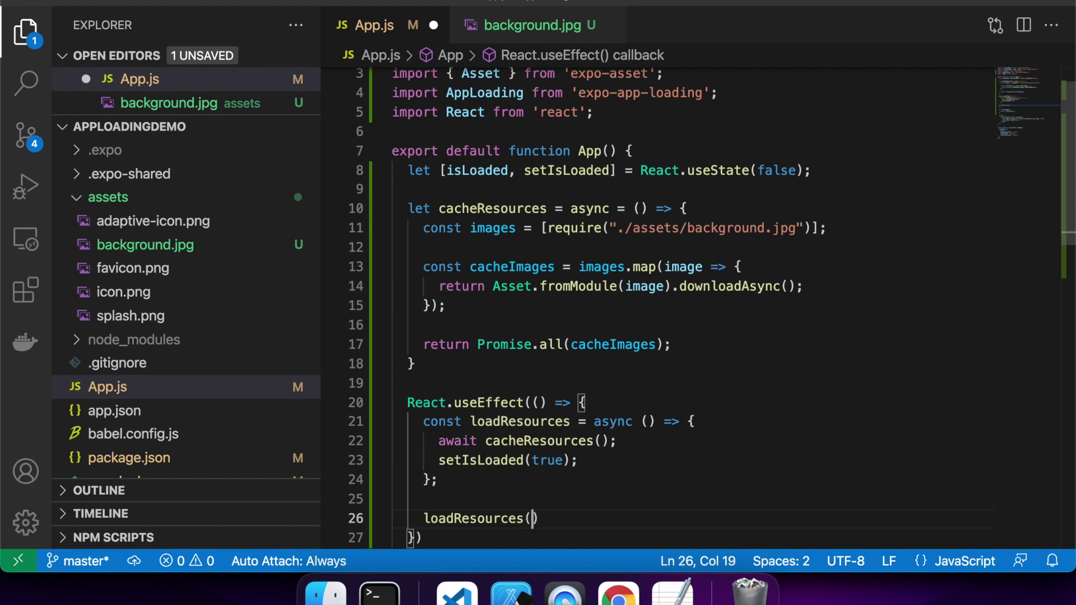
text();)
click(416, 539)
key(Left)
key(Right)
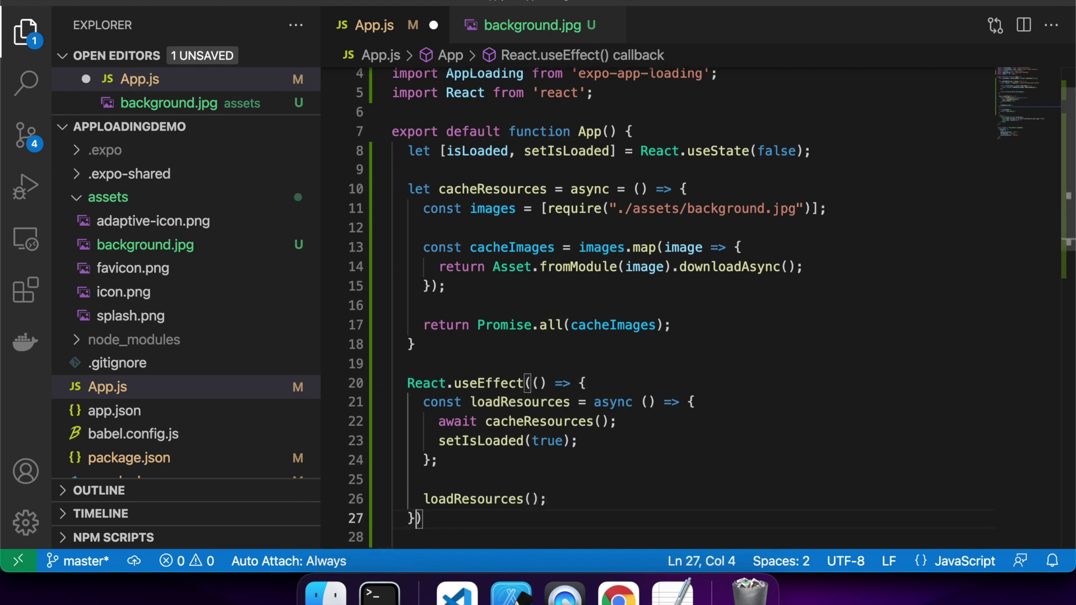
text(, [)
key(Right)
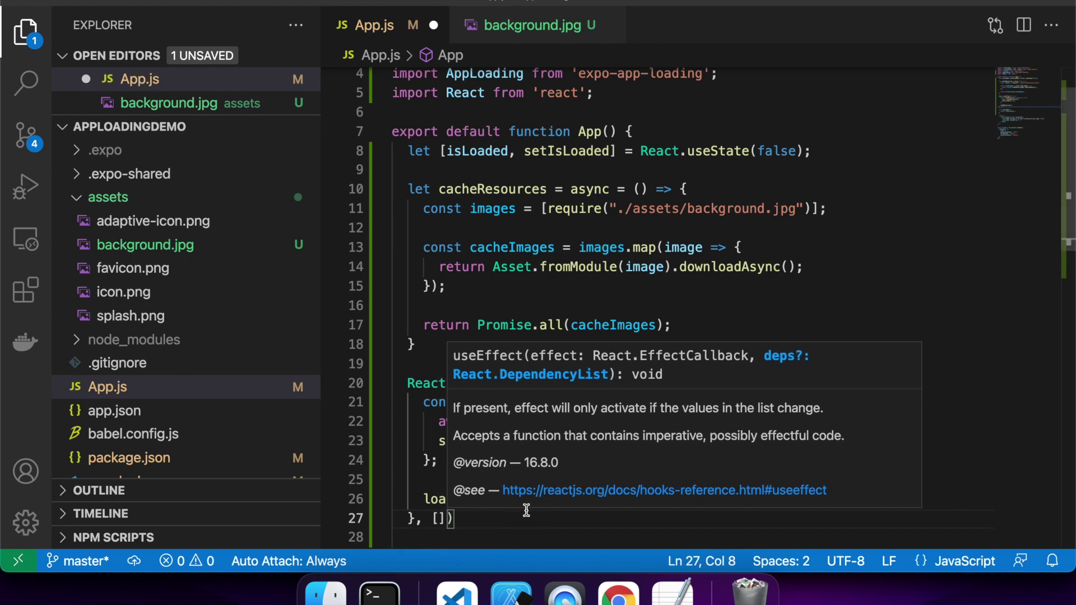
click(416, 479)
scroll(576, 446, down, 3)
scroll(576, 445, down, 5)
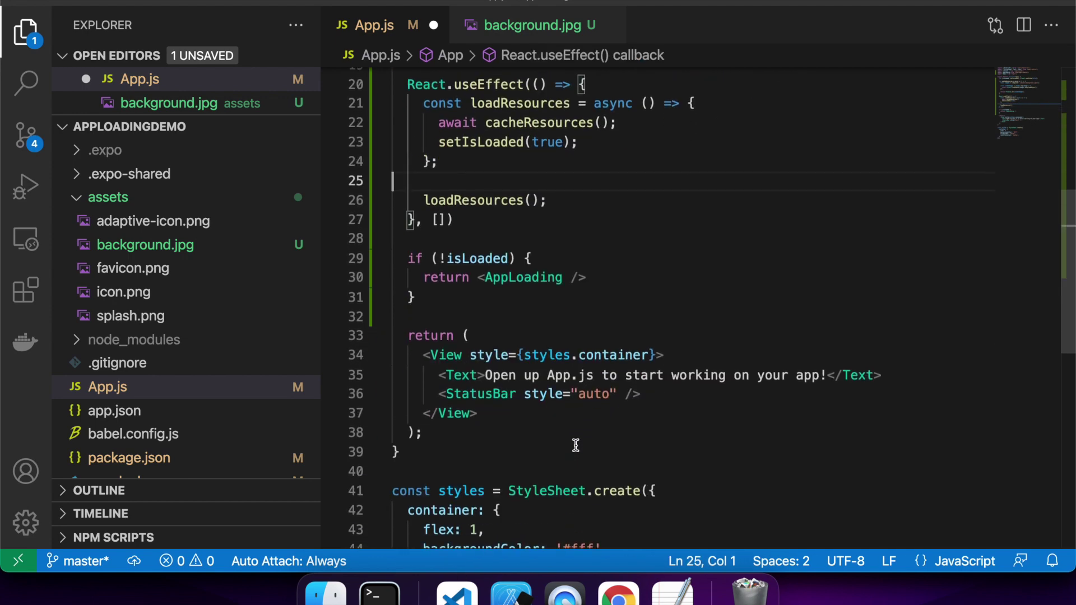
scroll(575, 445, up, 2)
scroll(576, 445, up, 4)
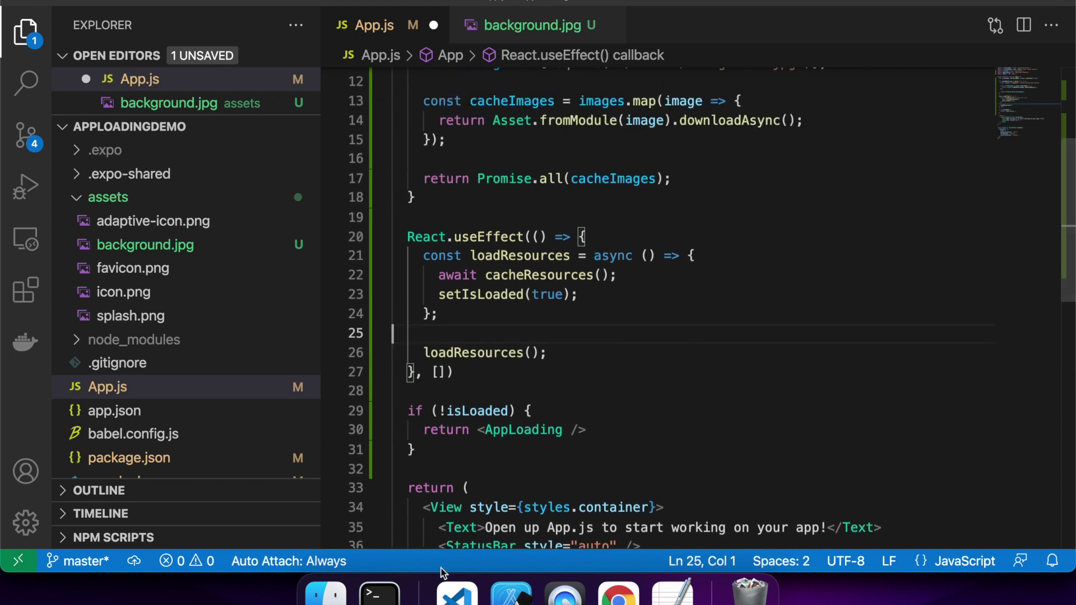
Save App.js and check the Simulator's 'Can't find variable: async' render error.
click(511, 596)
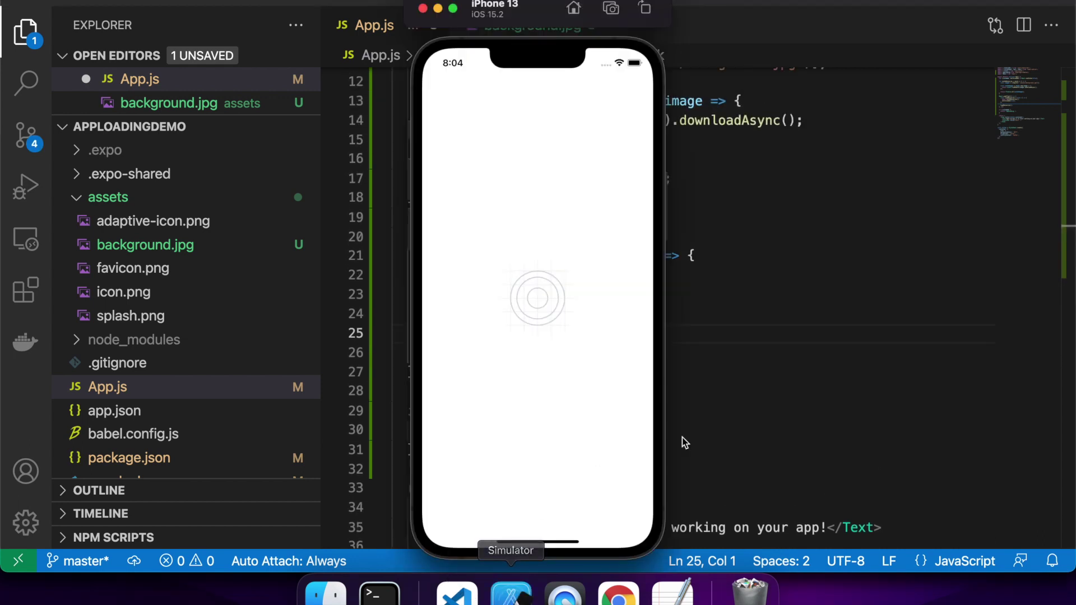
click(723, 413)
key(super+s)
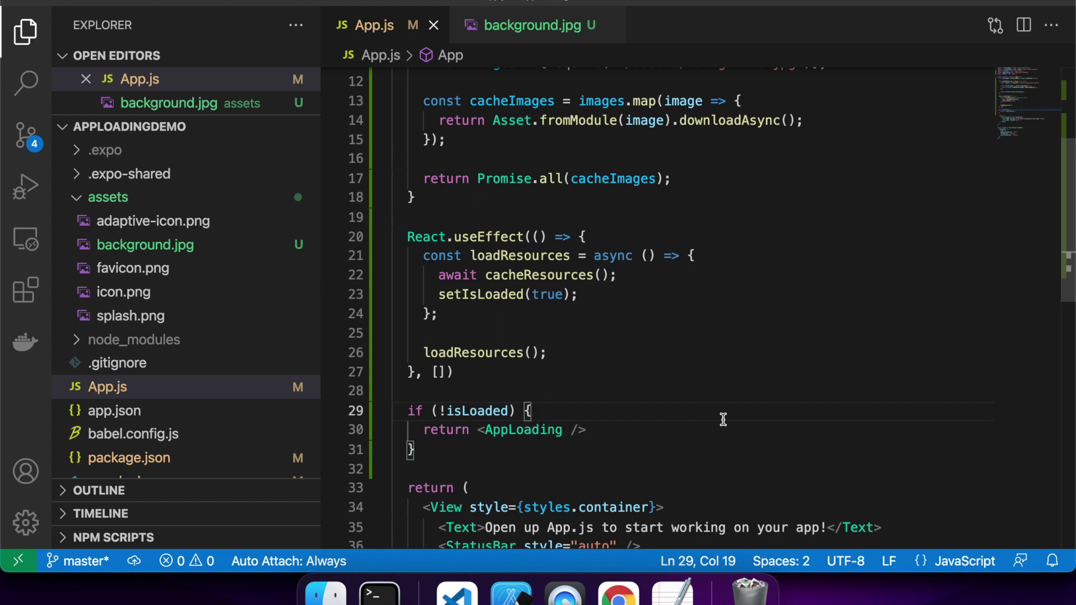
click(512, 595)
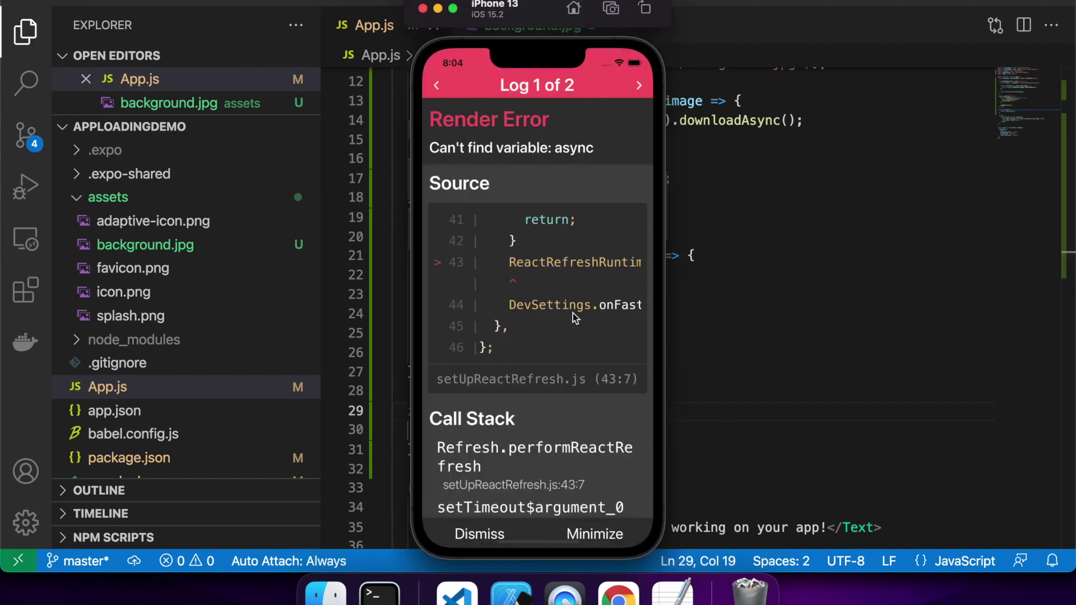
key(super+Tab)
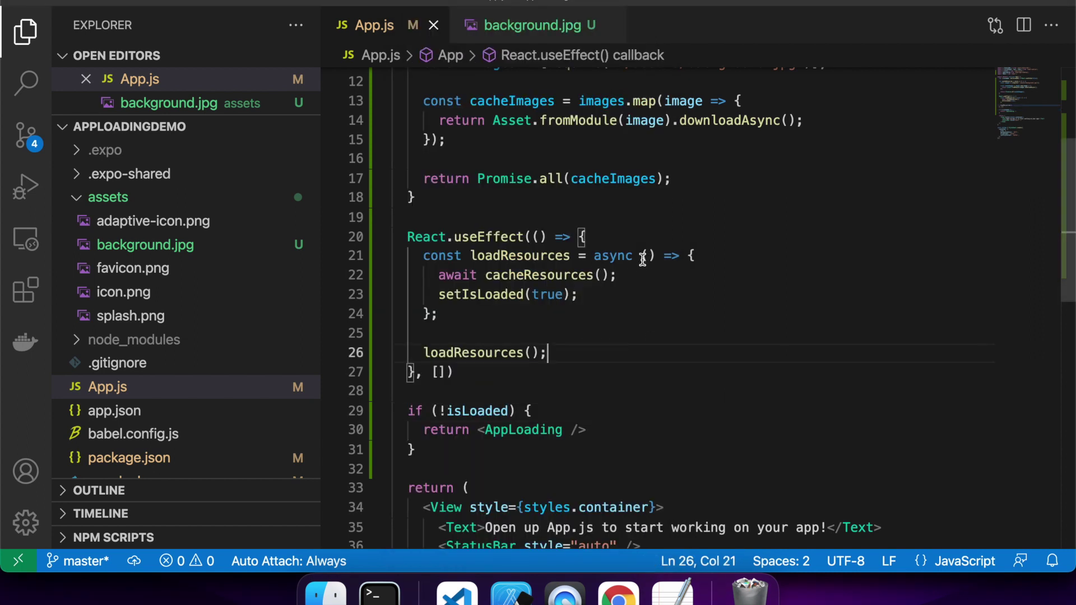
scroll(642, 259, up, 3)
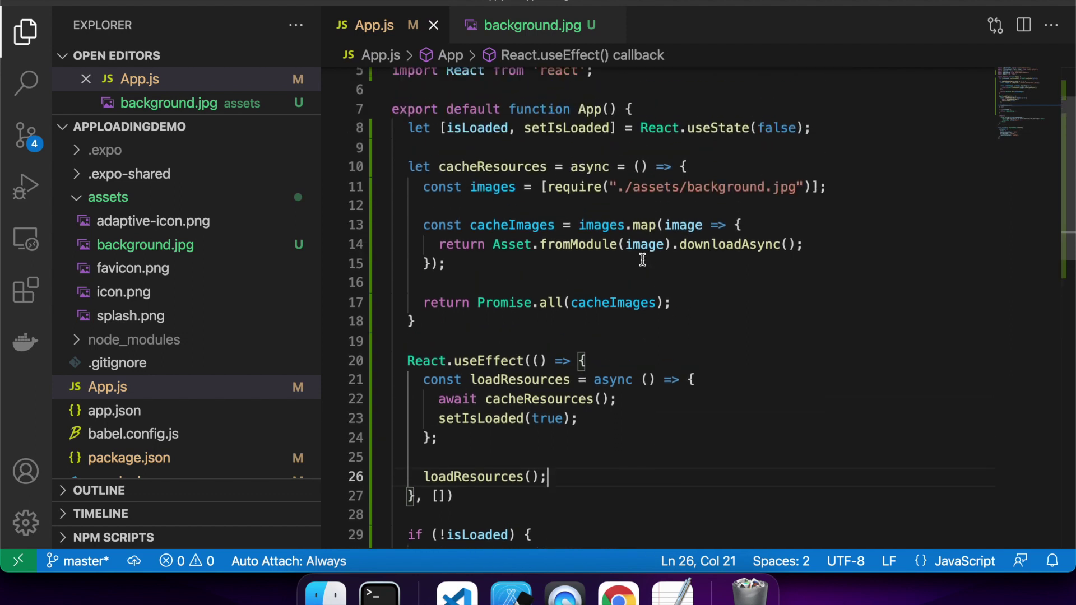
Delete the stray text after async in the line 10 cacheResources declaration, then save.
click(633, 166)
key(BackSpace)
key(BackSpace)
key(BackSpace)
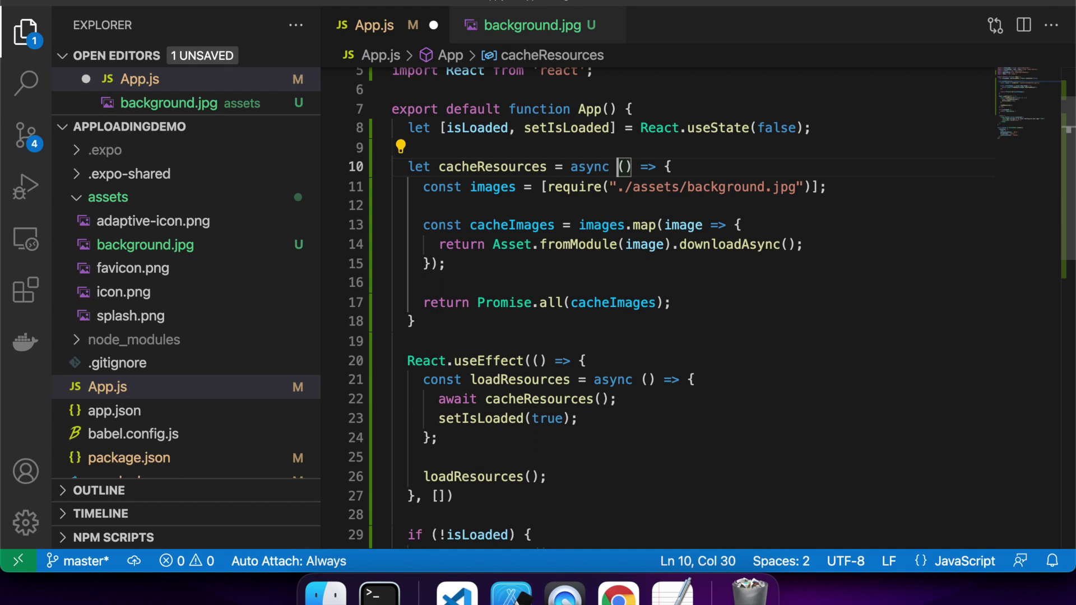
key(super+s)
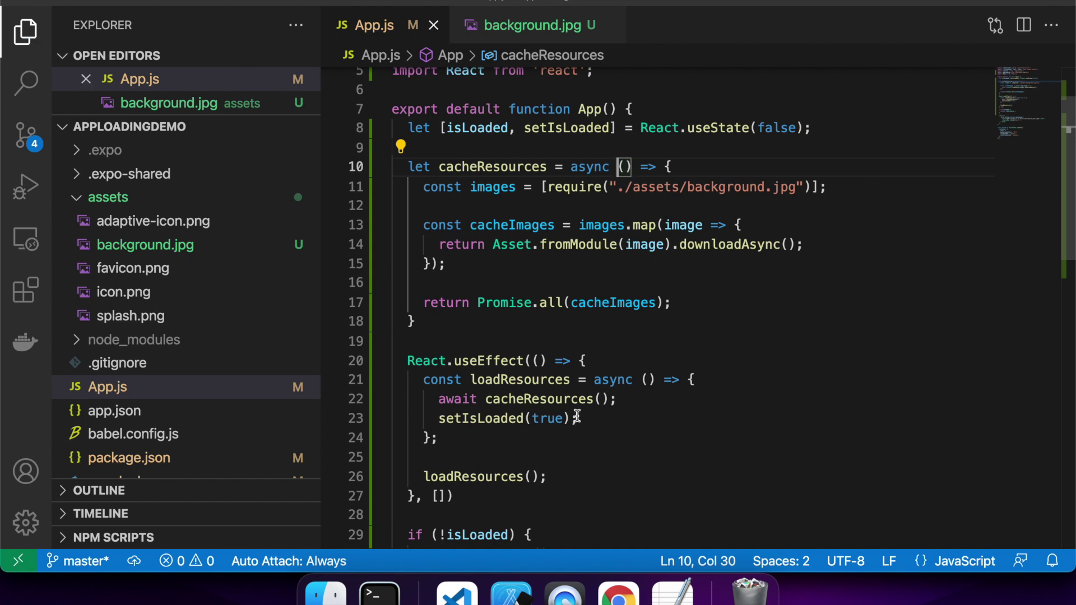
Reload the app via Device > Shake and Reload, then return to the AppLoading import in App.js.
click(512, 594)
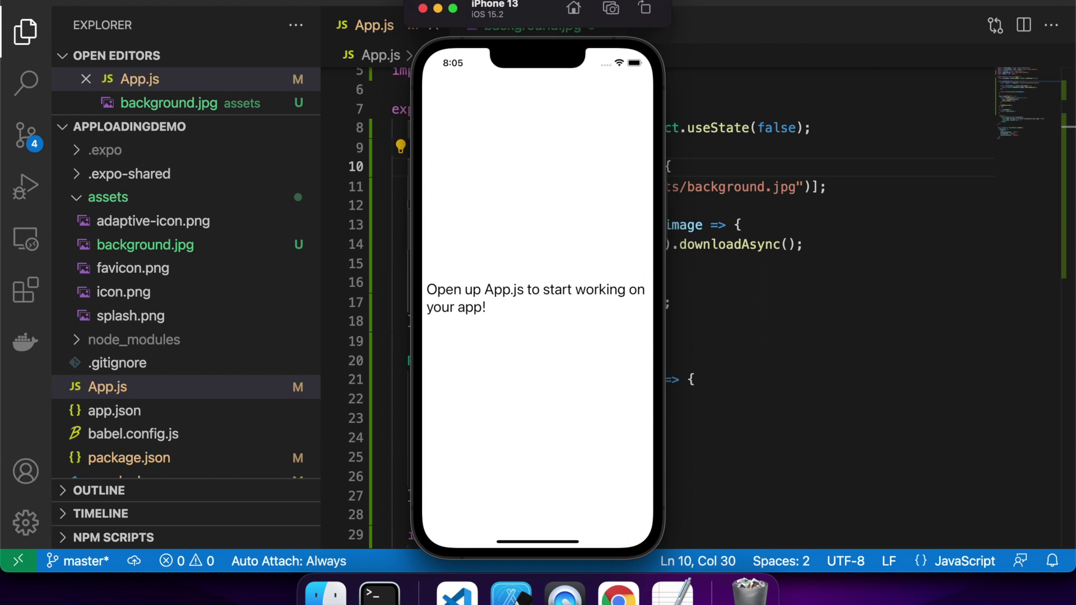
click(194, 3)
click(181, 113)
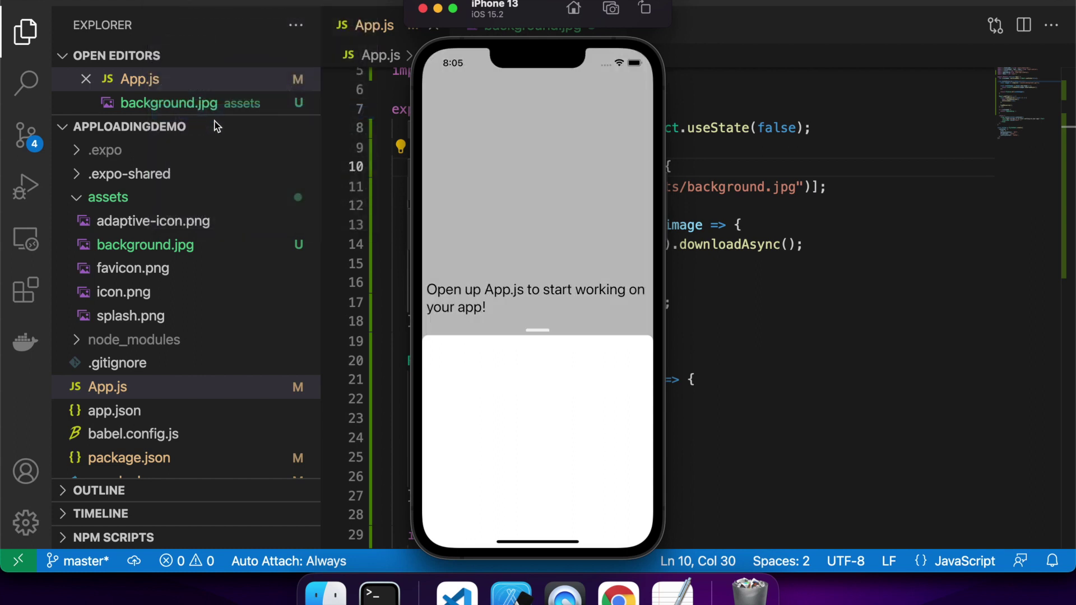
click(474, 319)
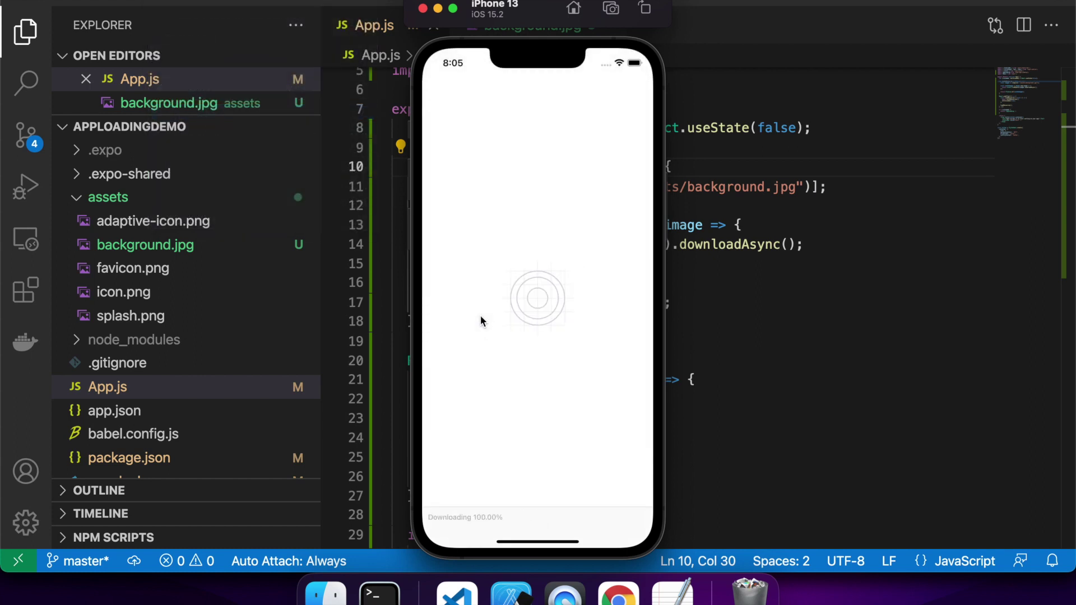
click(758, 342)
scroll(632, 368, down, 5)
scroll(631, 368, down, 5)
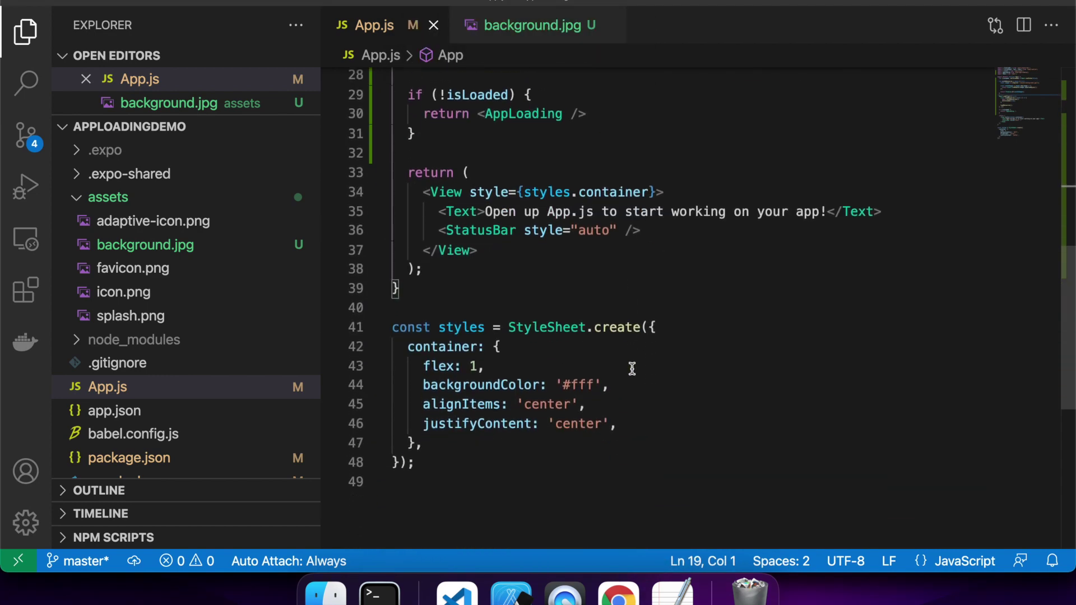
scroll(631, 369, down, 2)
scroll(555, 253, up, 10)
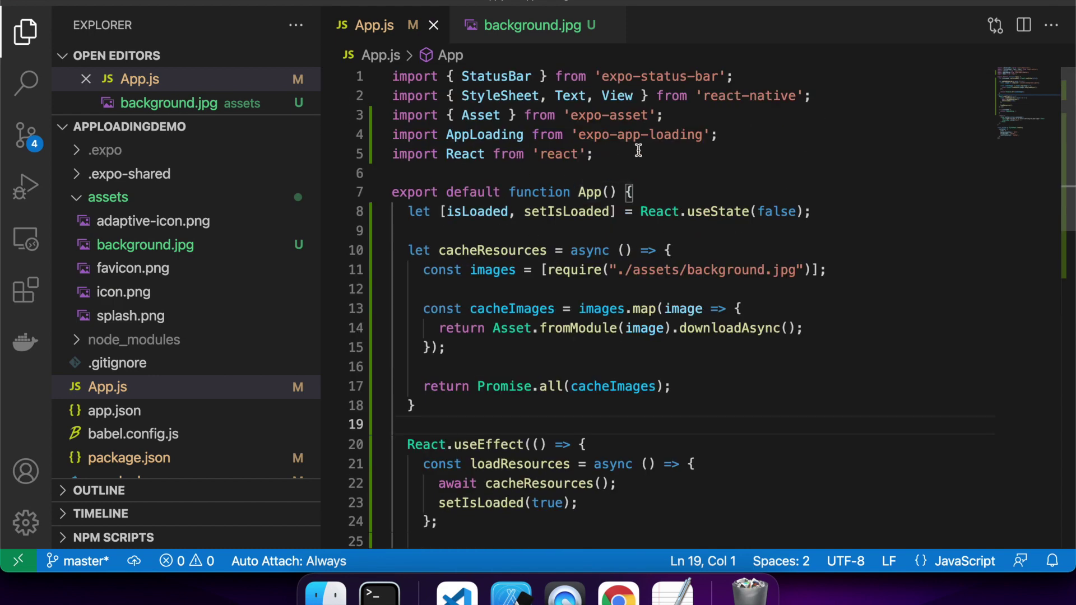
click(745, 136)
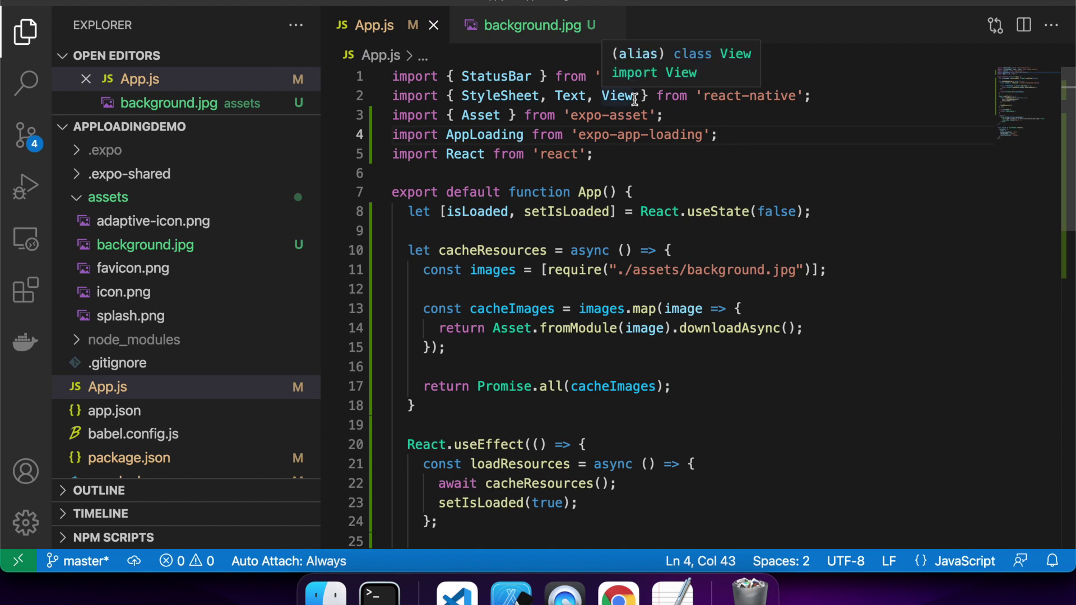
Replace Text and View in the react-native import with ImageBackground.
drag(637, 96, 556, 97)
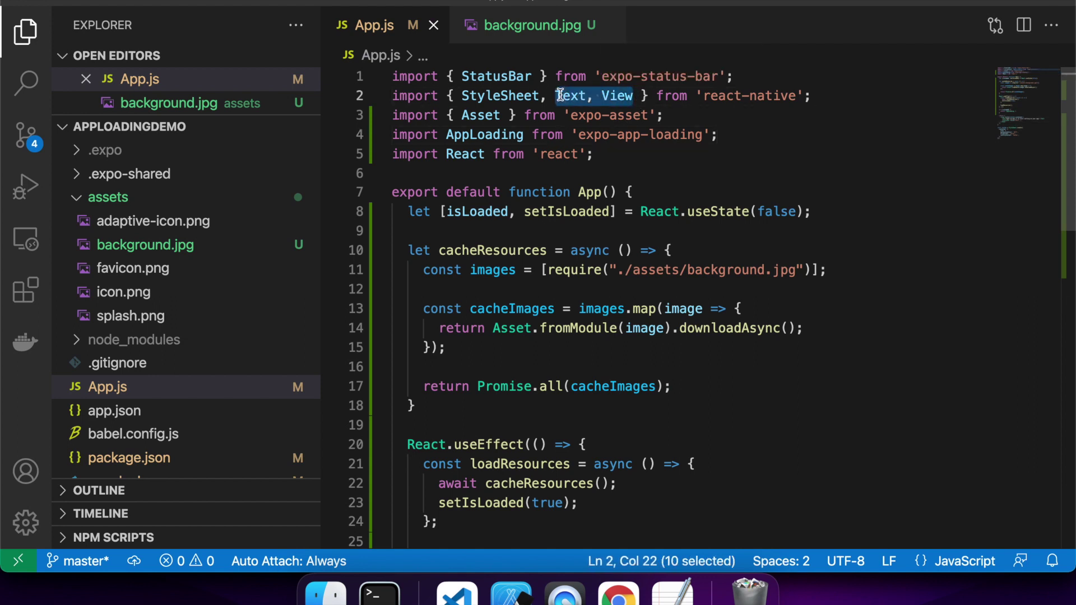
text(Im)
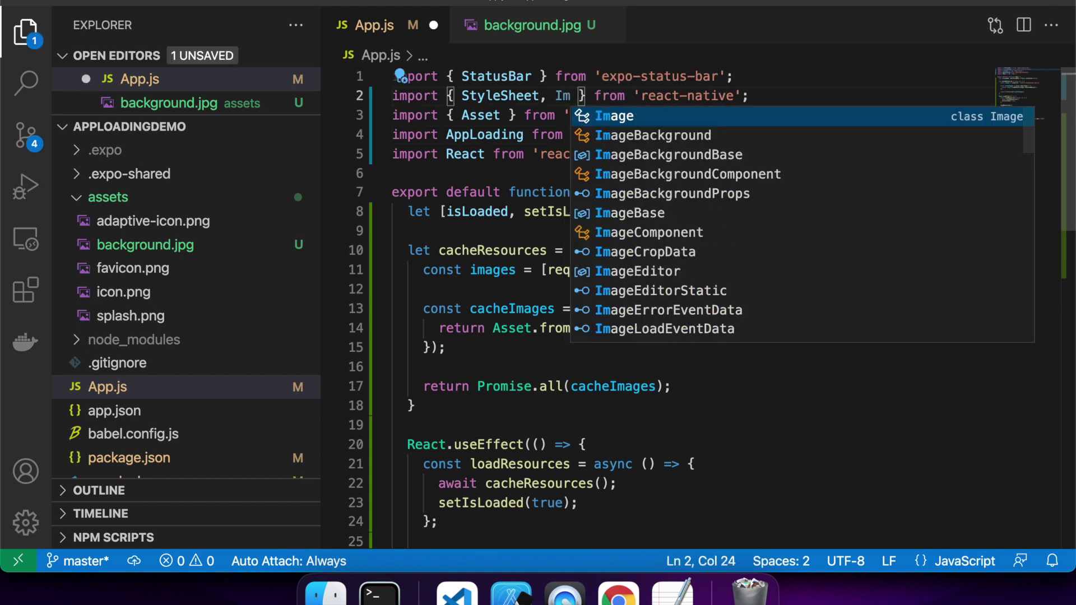
key(Down)
key(Return)
scroll(613, 293, down, 1)
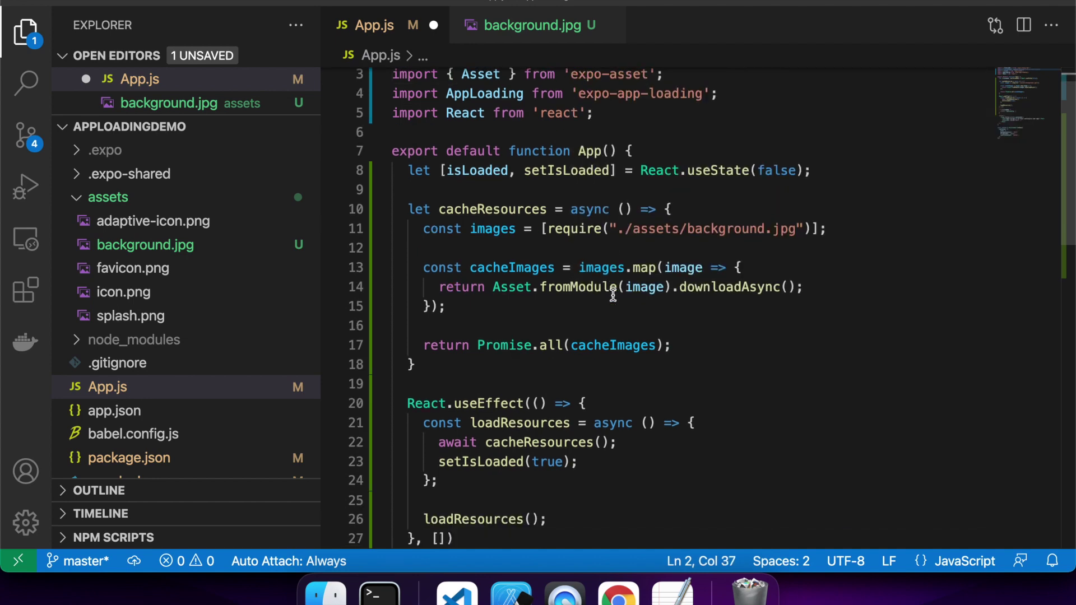
scroll(613, 293, down, 5)
scroll(588, 328, down, 2)
Replace the View block with opening and closing ImageBackground tags.
drag(480, 347, 423, 289)
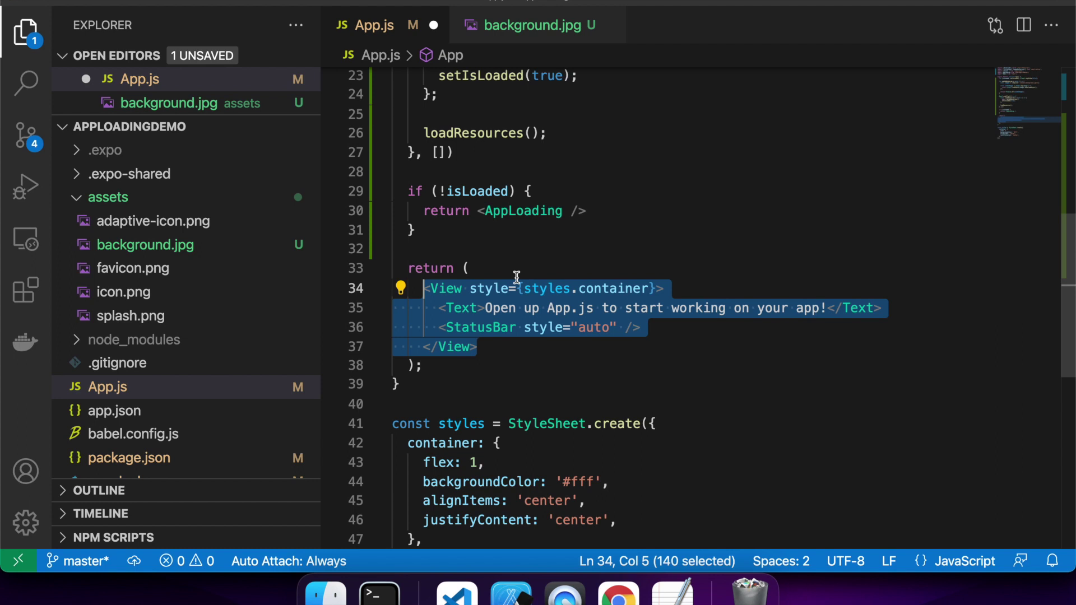
text(<Im>)
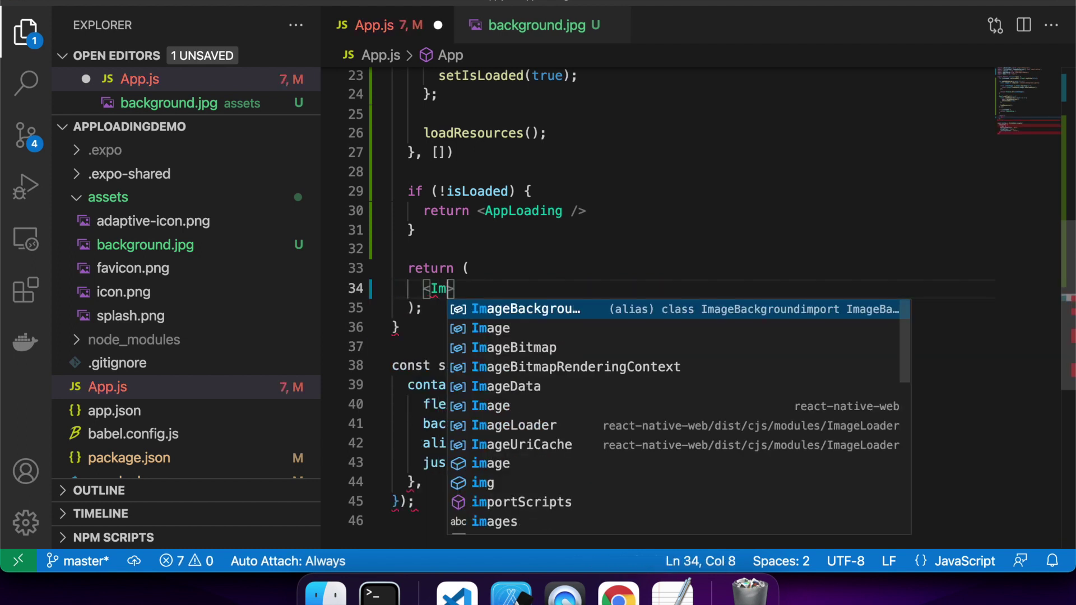
key(Tab)
key(Right)
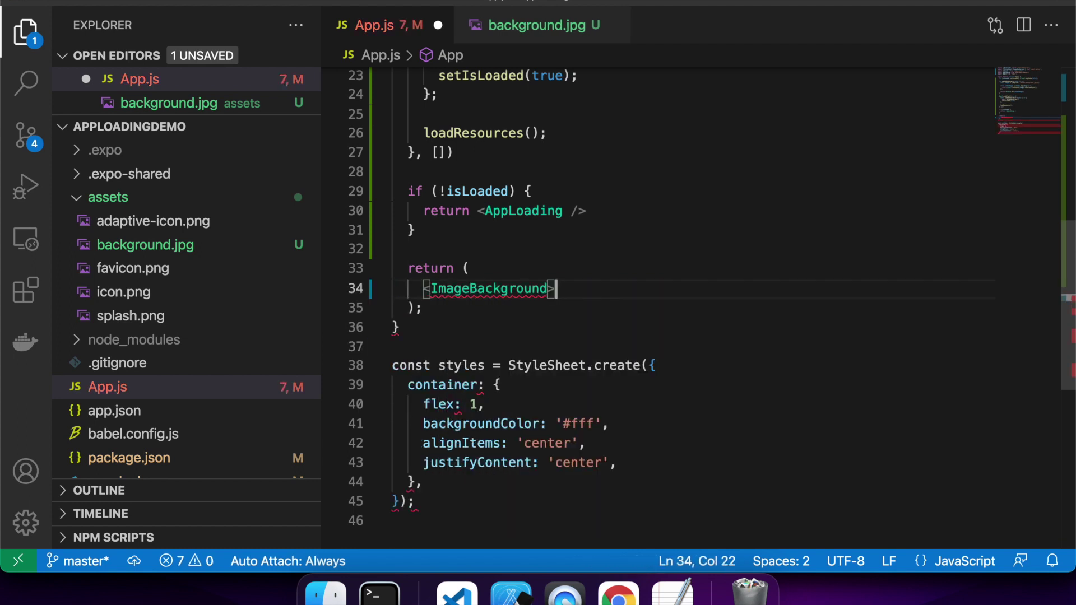
key(Return)
text(</I)
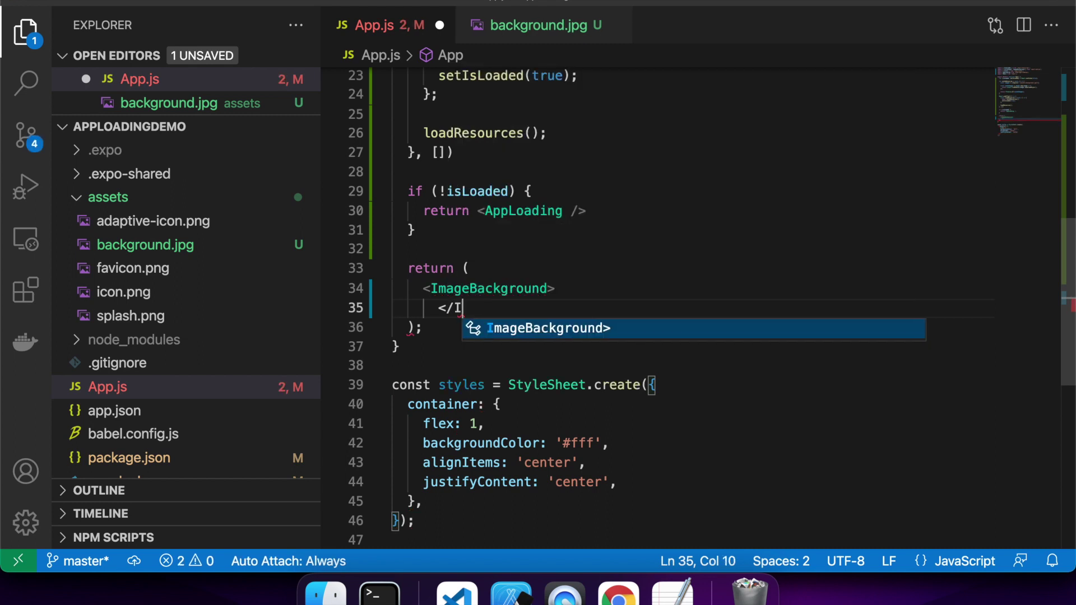
key(Tab)
text(>)
key(BackSpace)
click(438, 309)
key(shift+Tab)
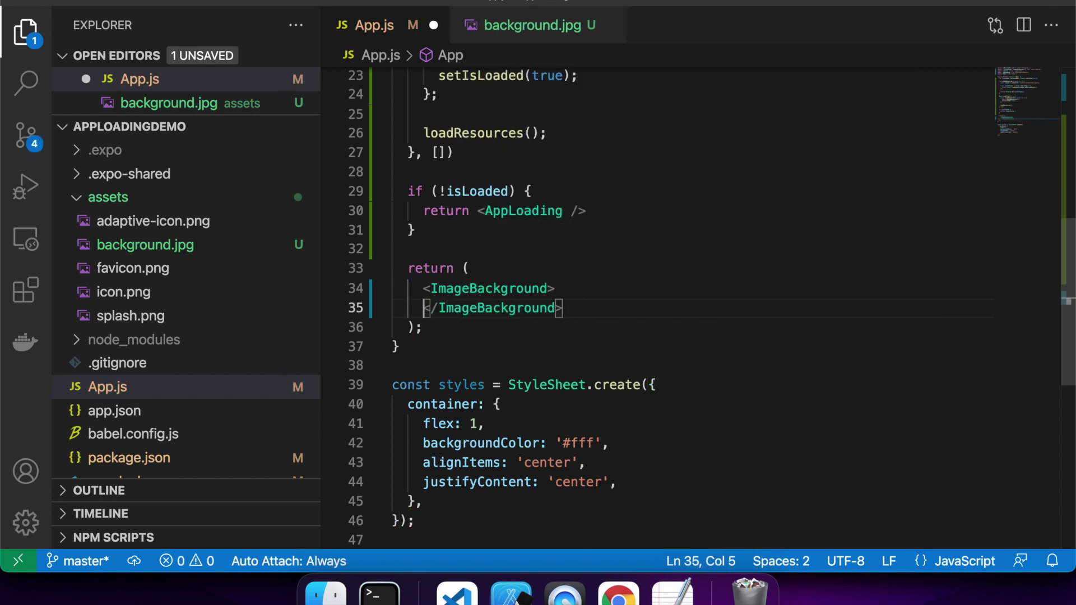
Give ImageBackground source={require('./assets/background.jpg')}, save, and view the simulator's error.
click(547, 288)
text(so)
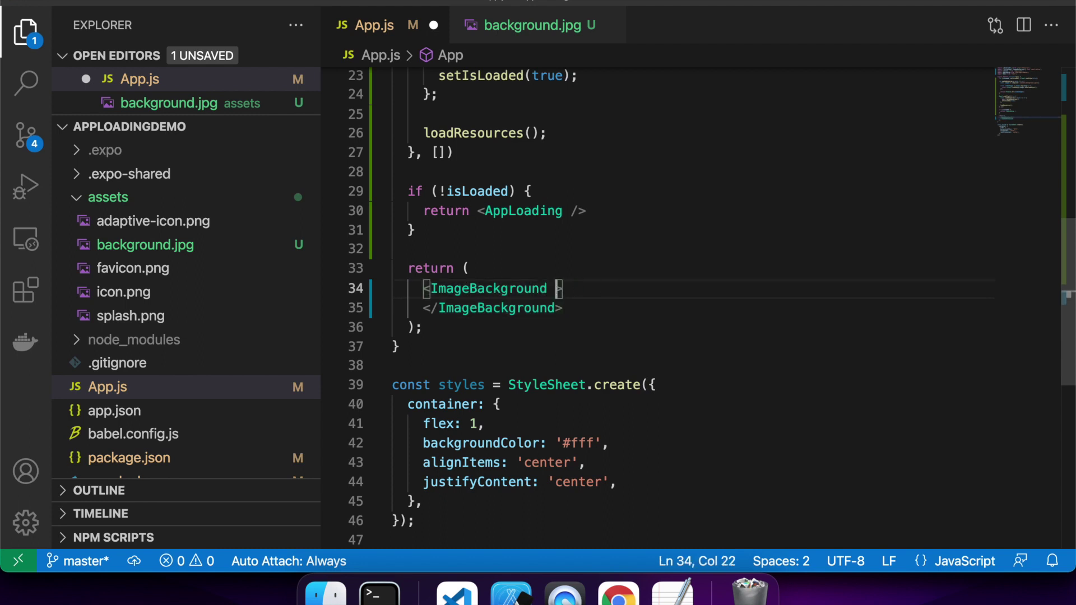
key(Tab)
text({)
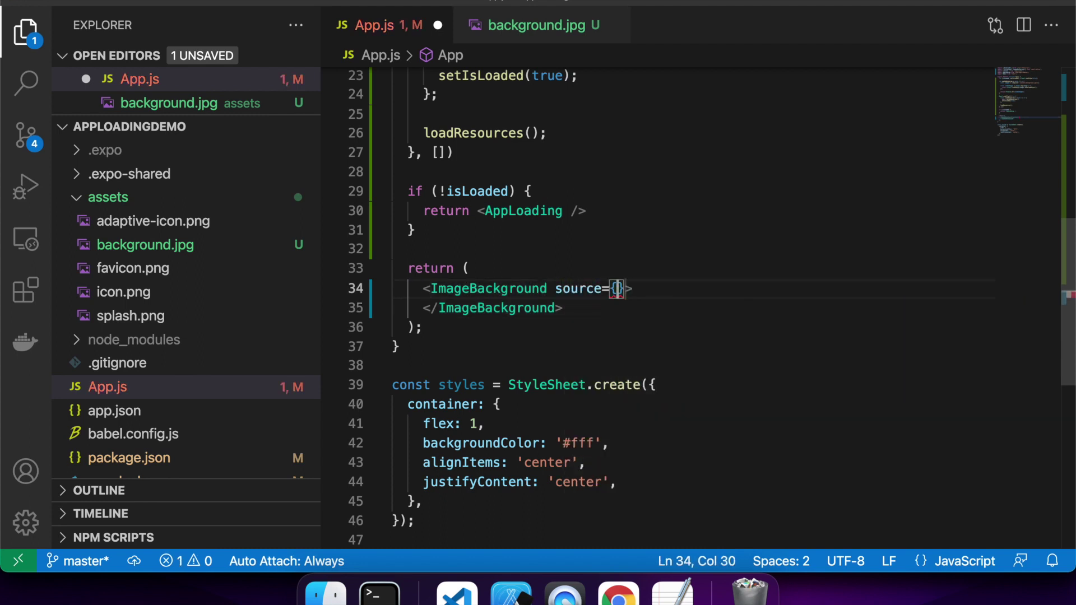
scroll(631, 302, up, 5)
scroll(635, 304, up, 8)
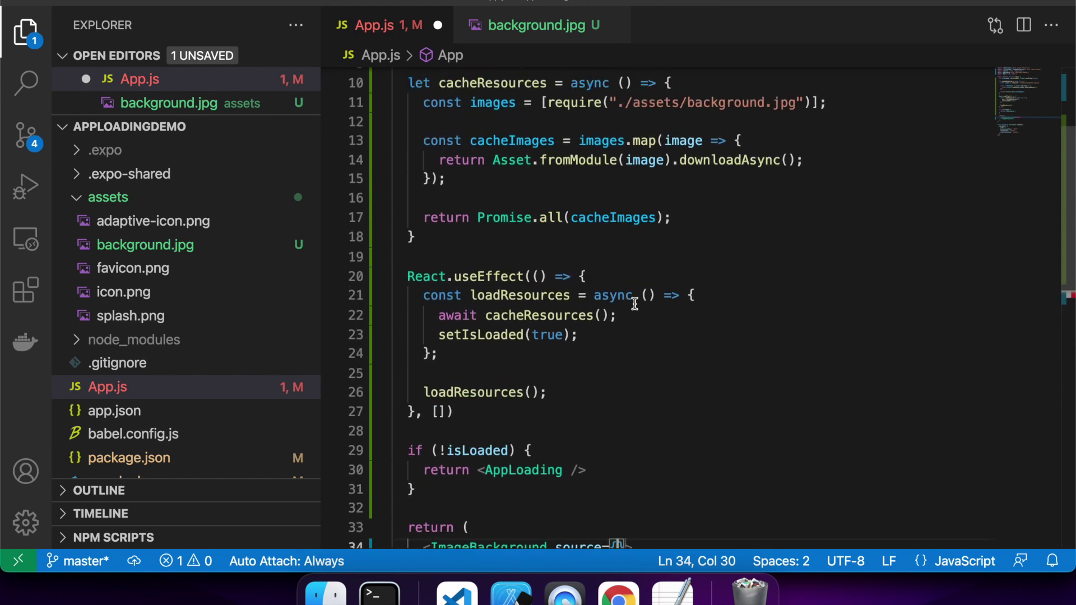
scroll(635, 305, up, 3)
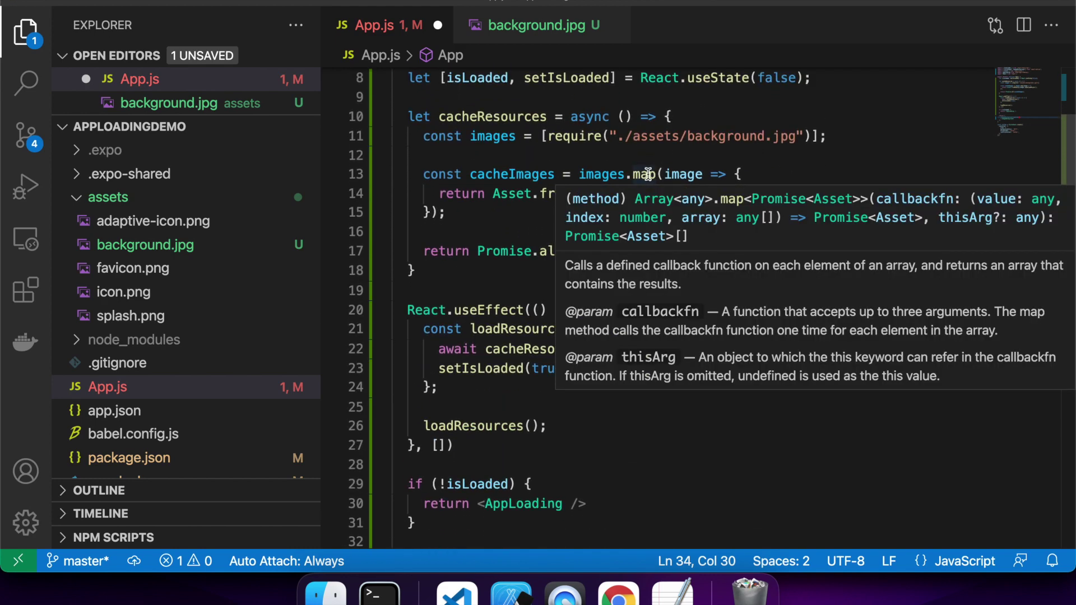
drag(549, 137, 813, 135)
key(super+c)
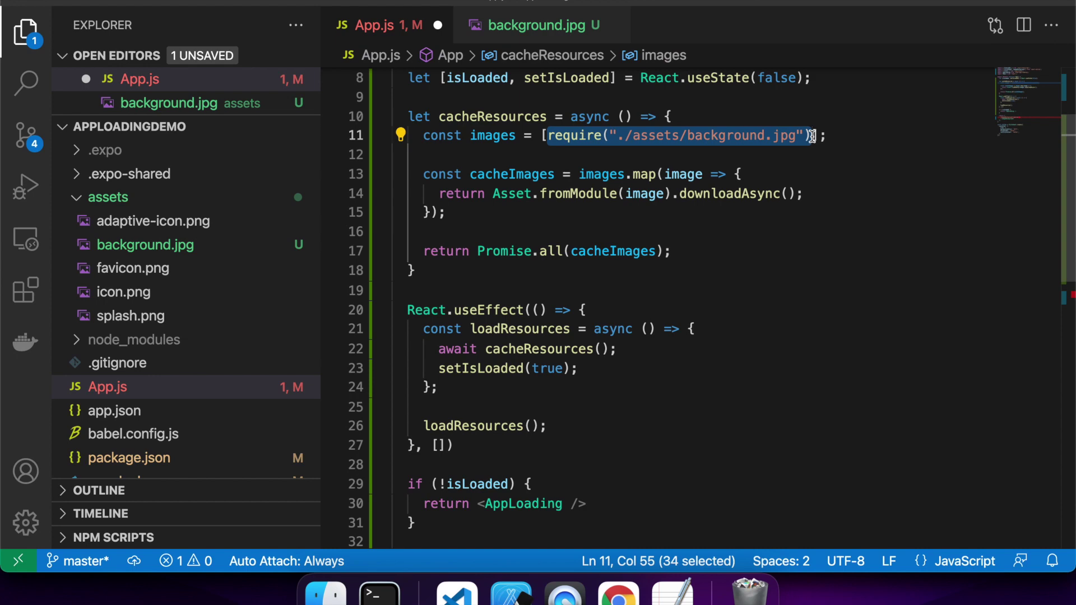
scroll(647, 336, down, 5)
scroll(634, 320, down, 4)
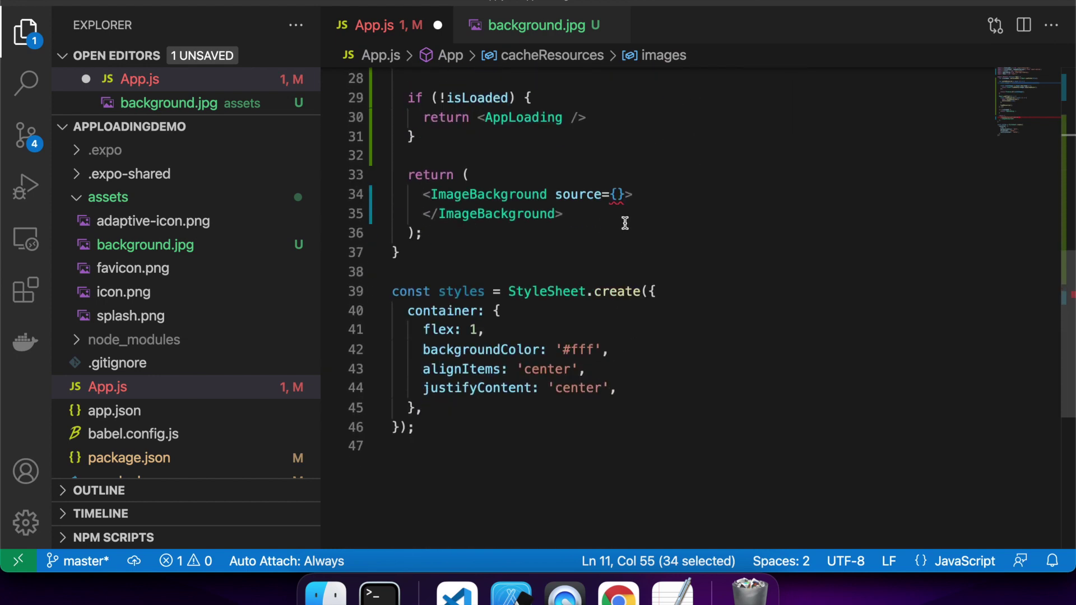
click(618, 194)
key(super+v)
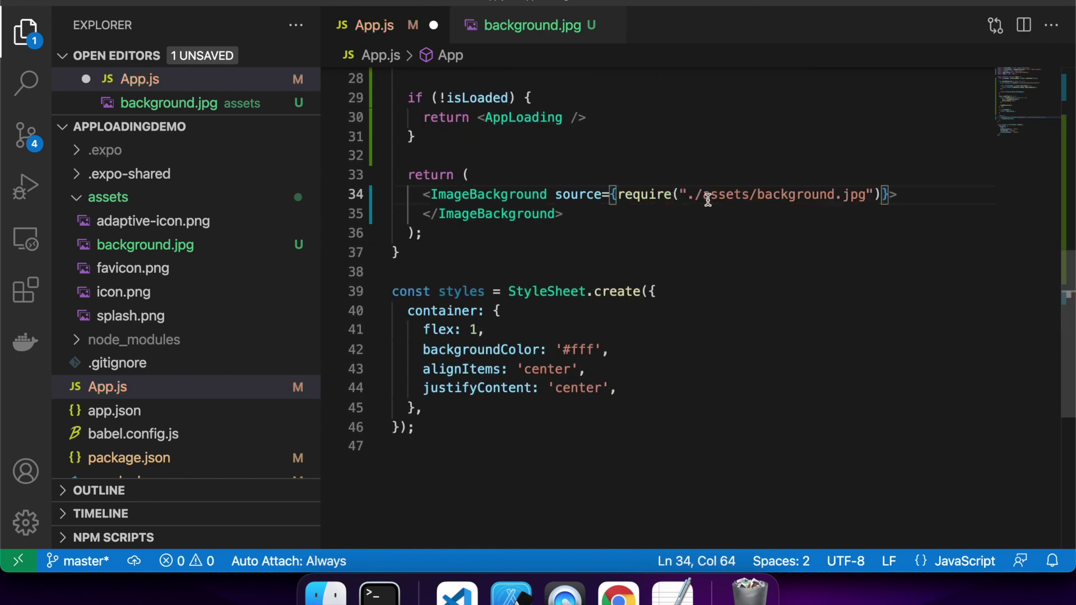
key(Right)
click(547, 194)
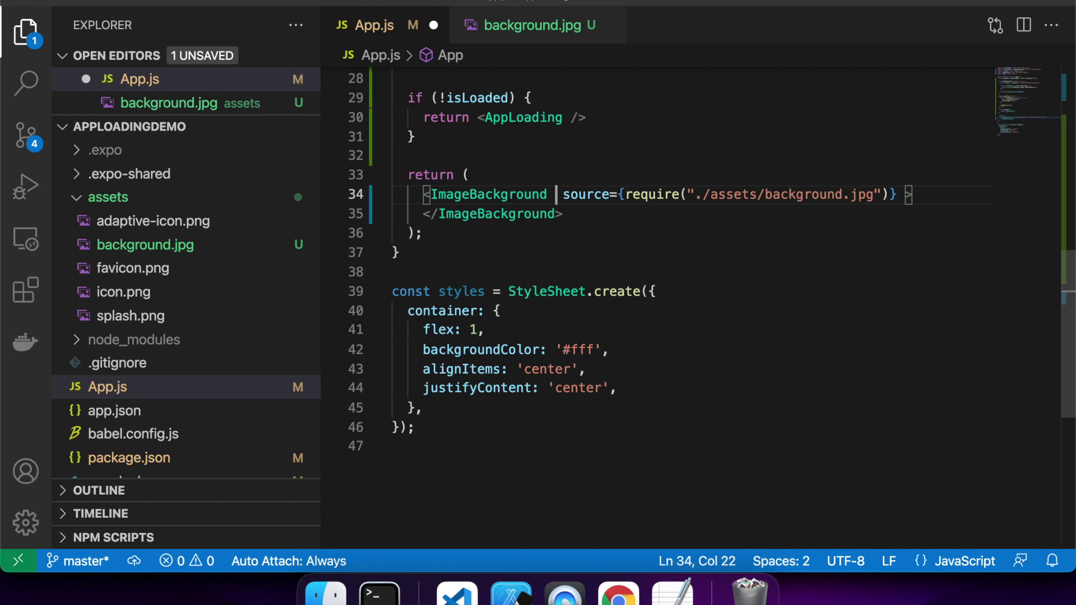
key(BackSpace)
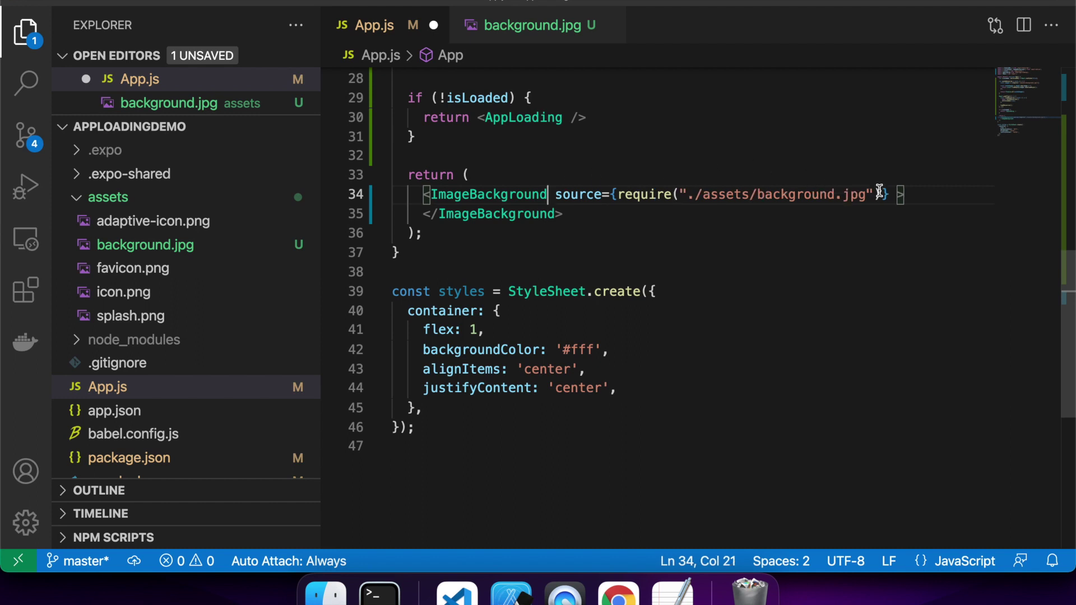
click(890, 194)
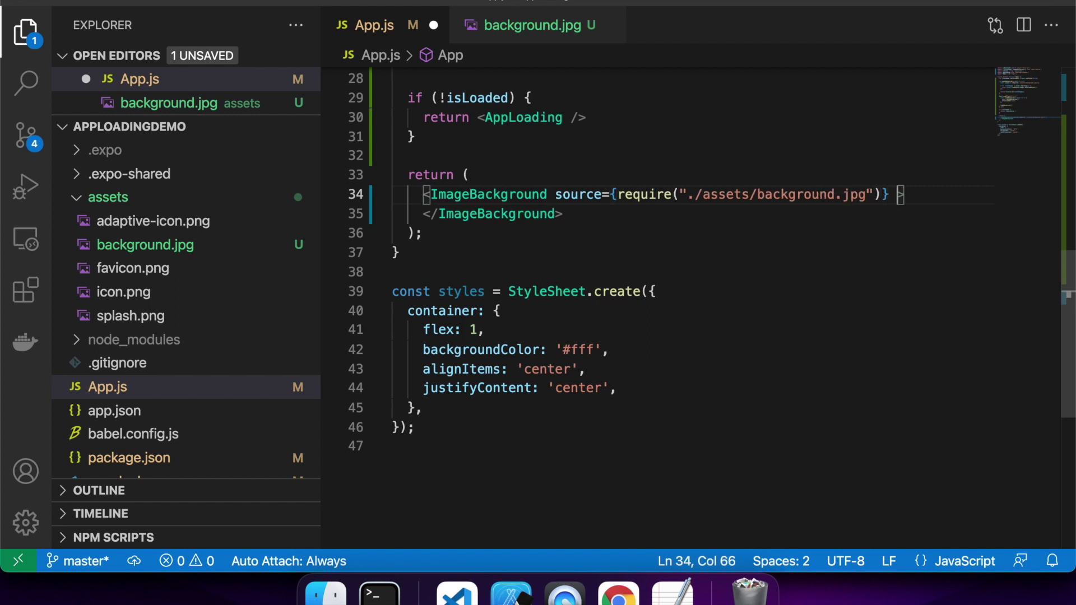
key(super+s)
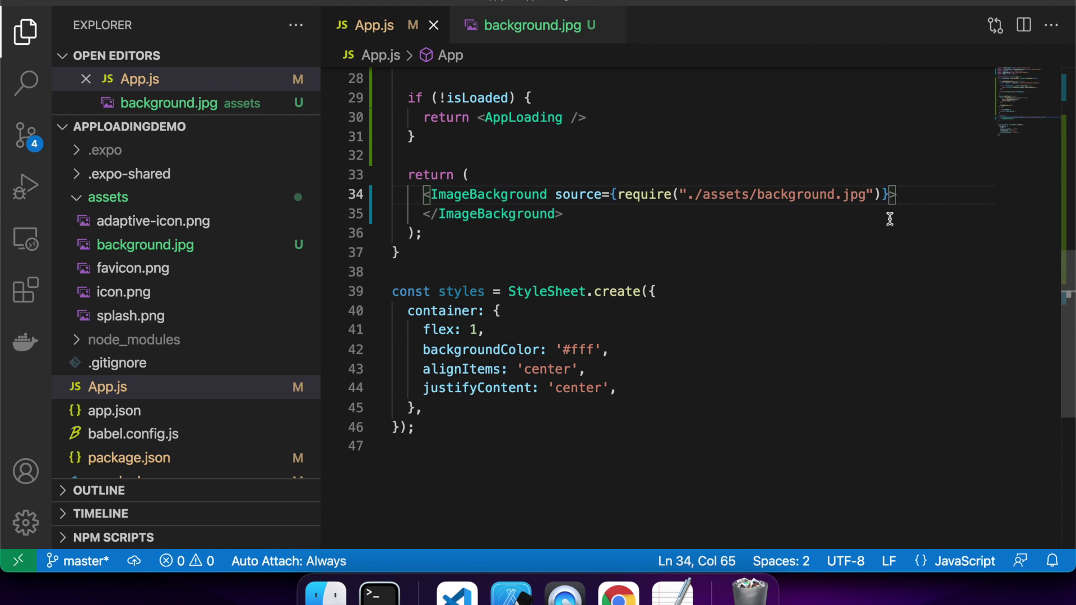
click(511, 593)
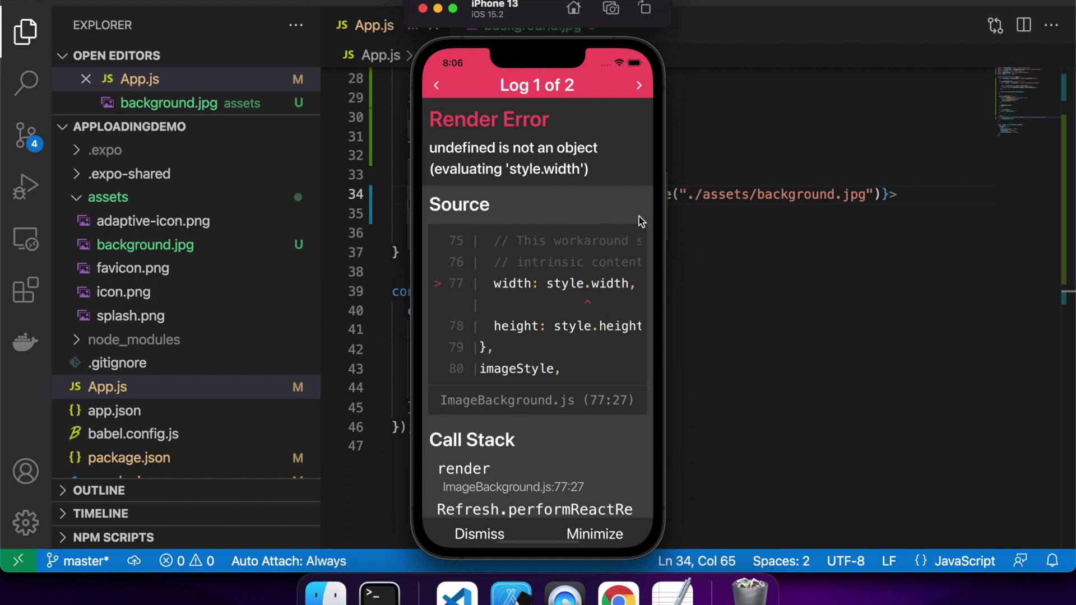
Add style={styles.container} before source on ImageBackground, save, and view the simulator.
click(760, 194)
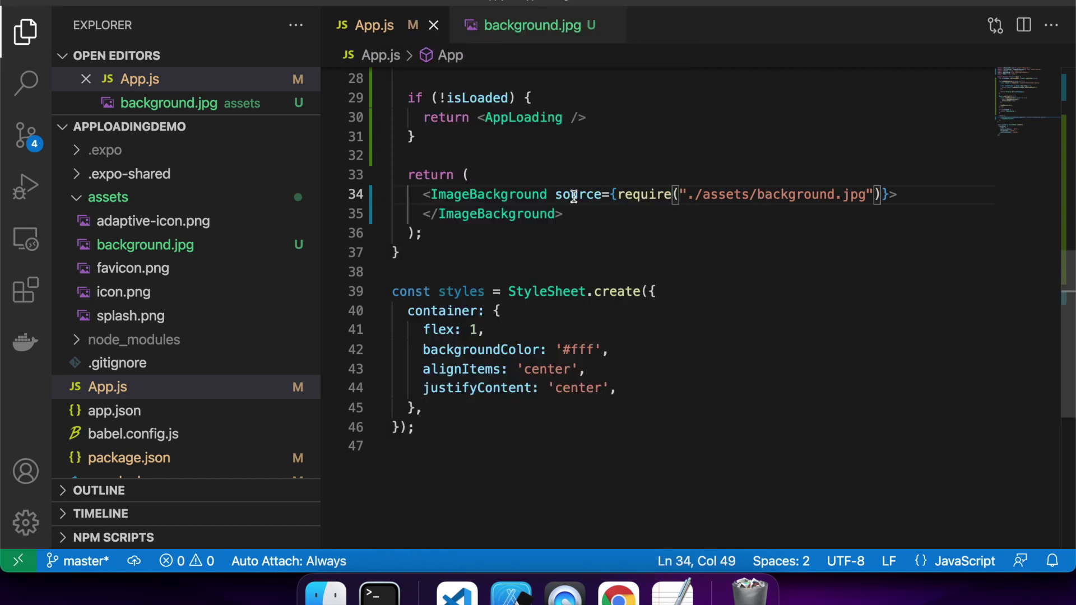
click(555, 194)
text(sty)
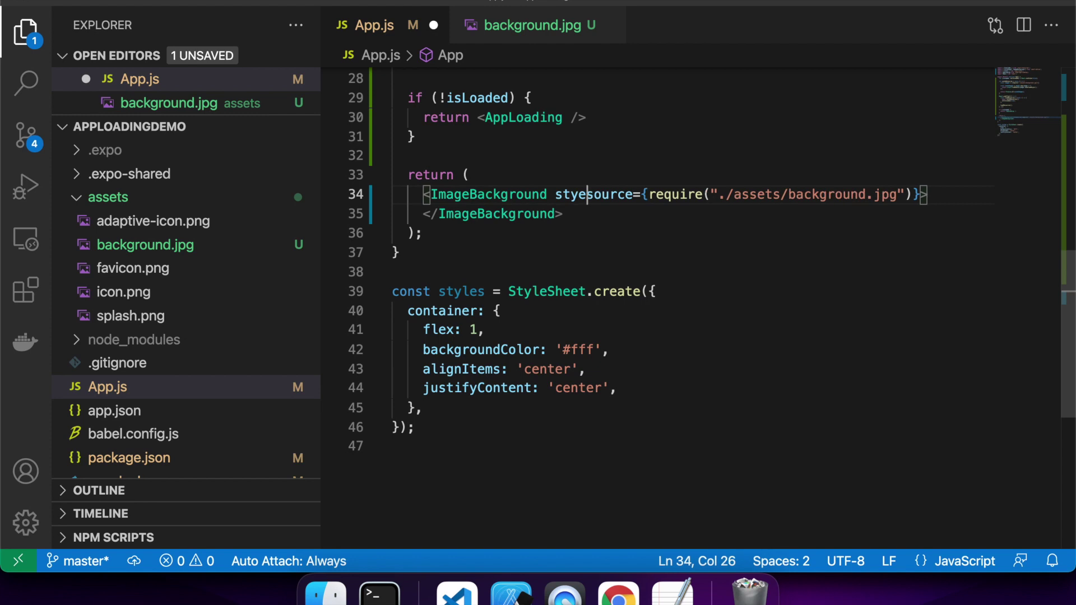
text(le={sty)
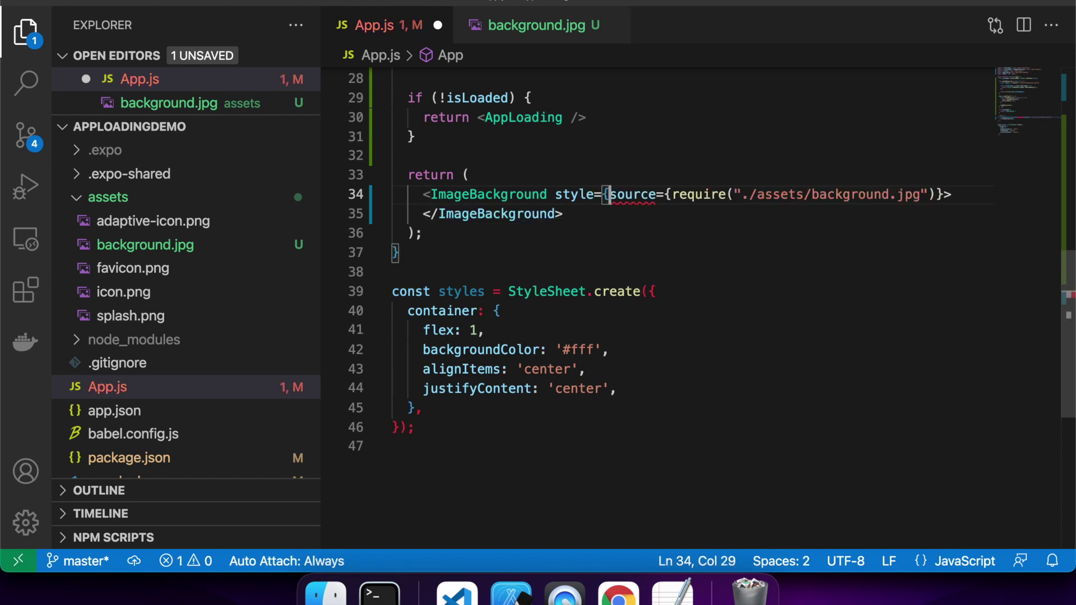
text(les.co)
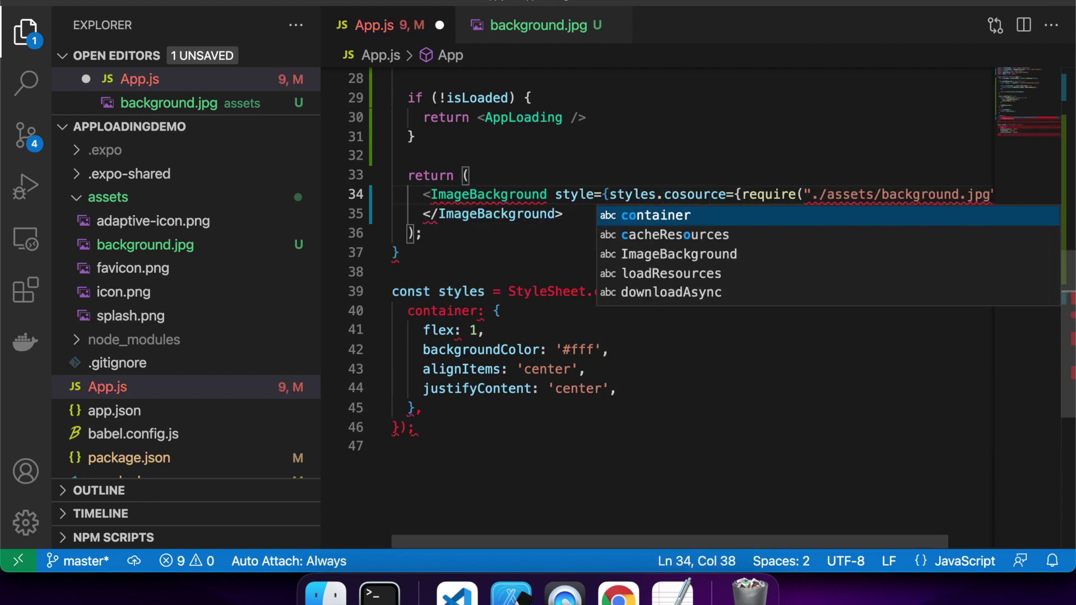
key(Return)
text(})
key(super+s)
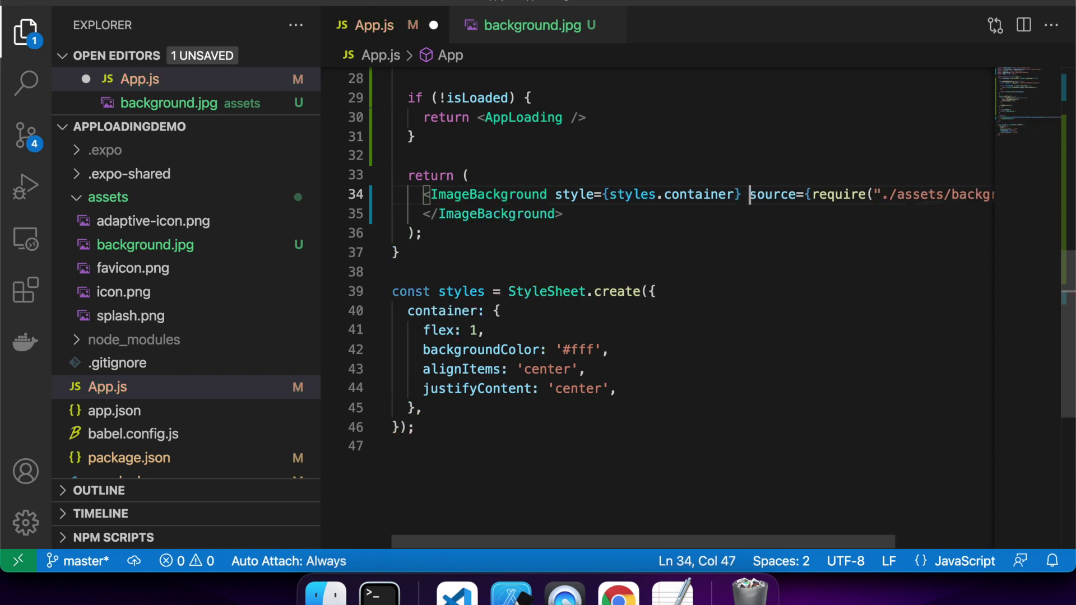
click(511, 595)
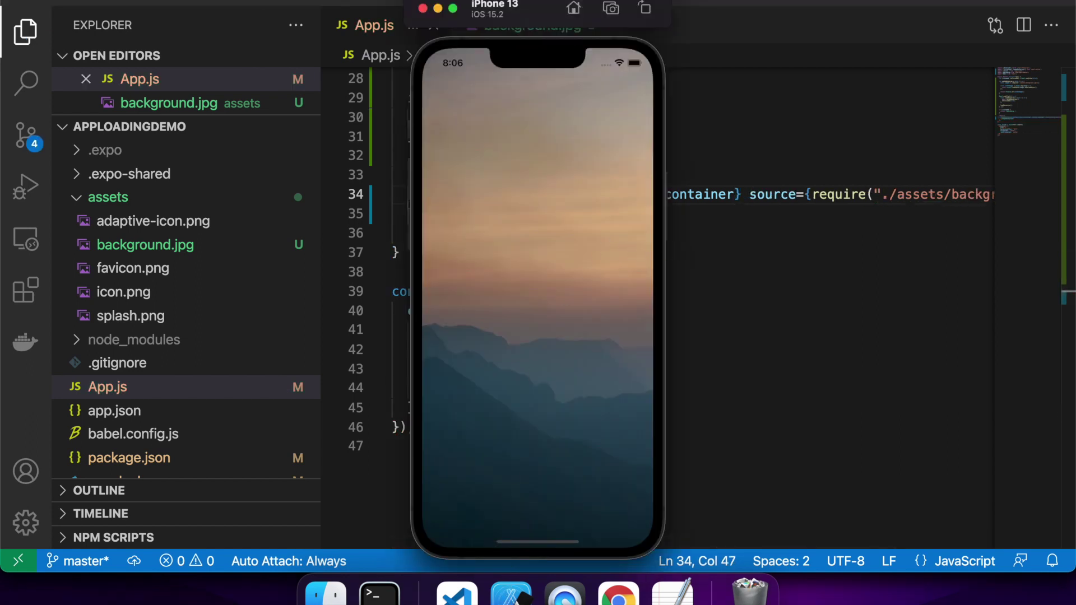
Reload the app via Device > Shake, then select App.js's React.useEffect block.
click(437, 25)
click(194, 111)
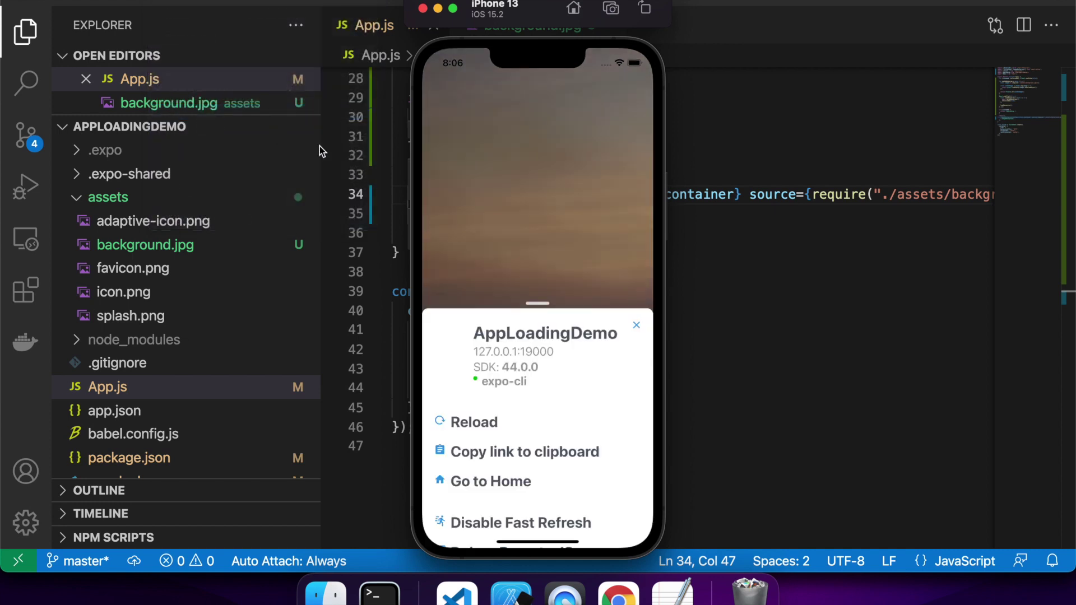
click(471, 320)
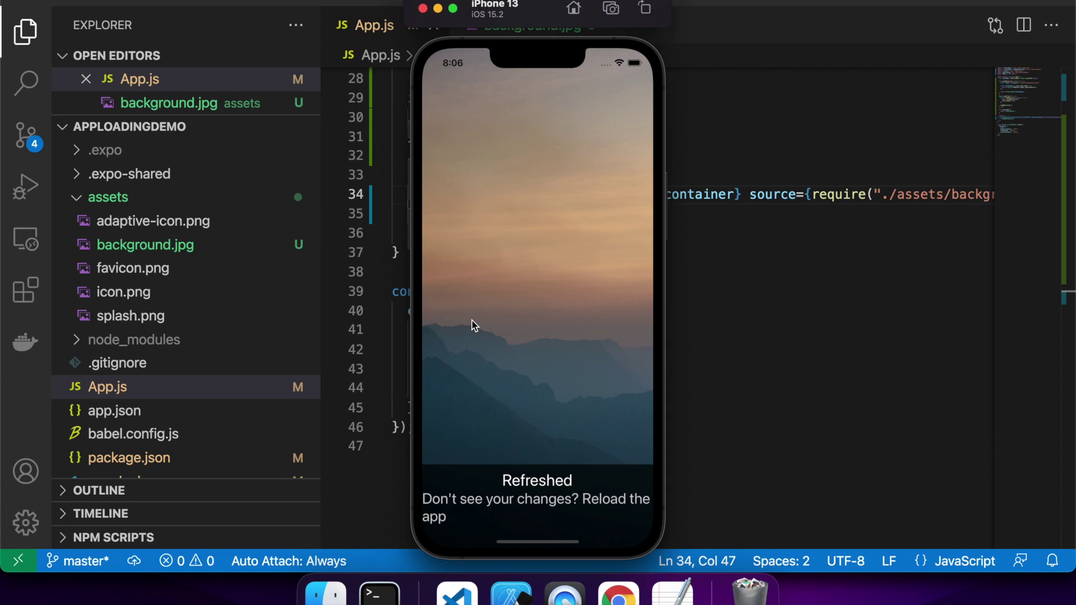
click(776, 195)
scroll(657, 222, up, 5)
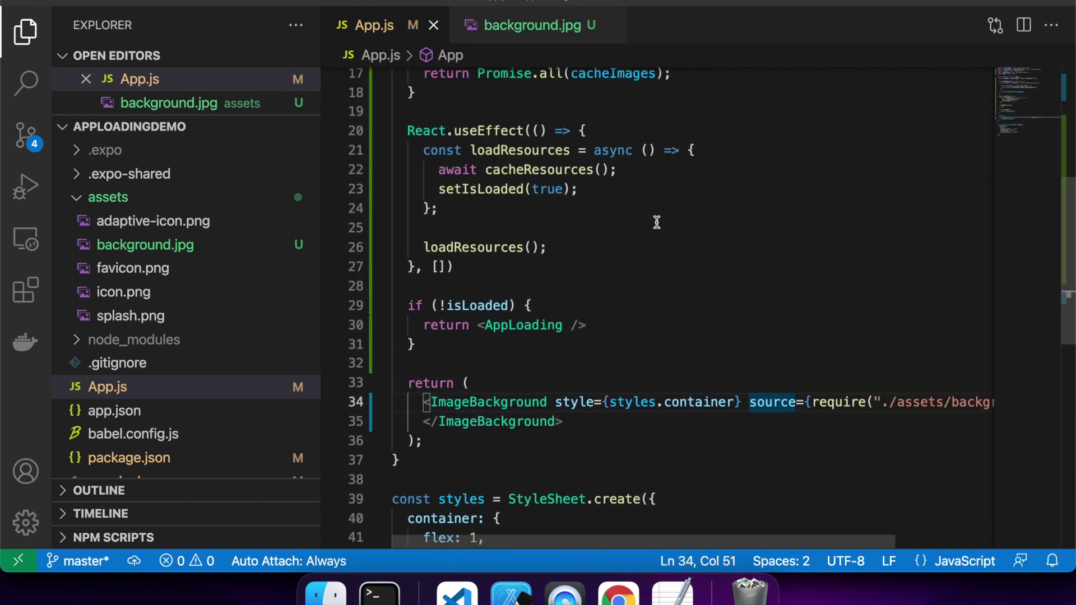
scroll(657, 222, up, 1)
scroll(657, 222, up, 2)
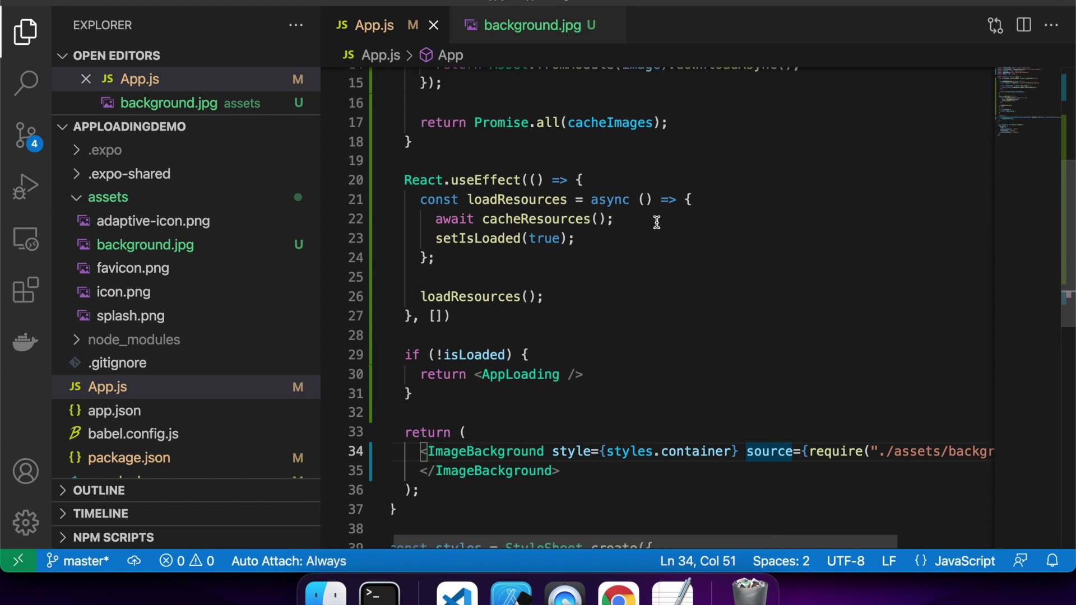
scroll(657, 222, up, 4)
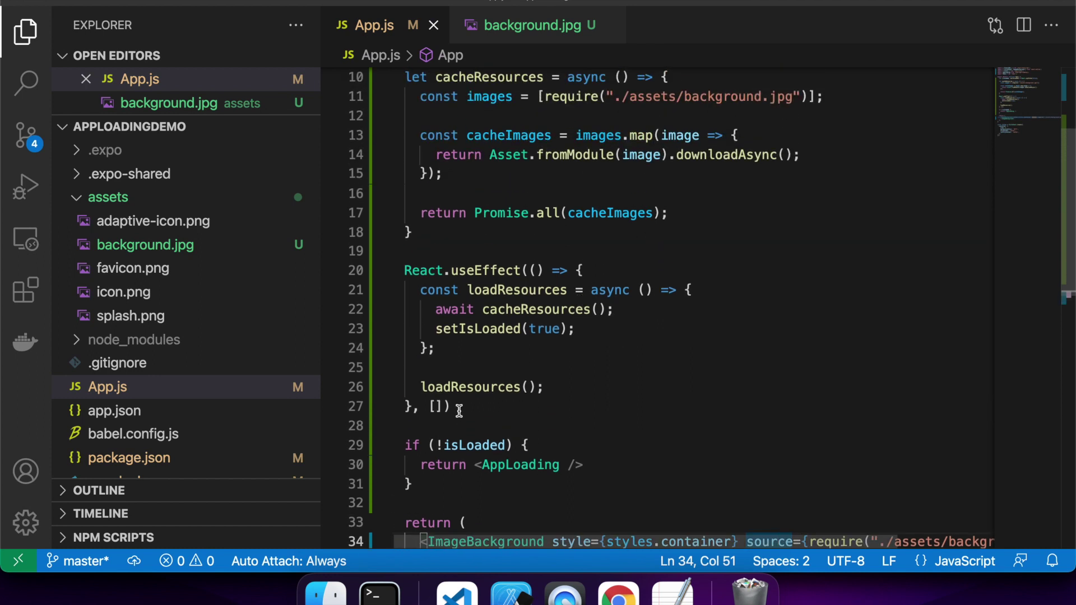
drag(460, 409, 347, 286)
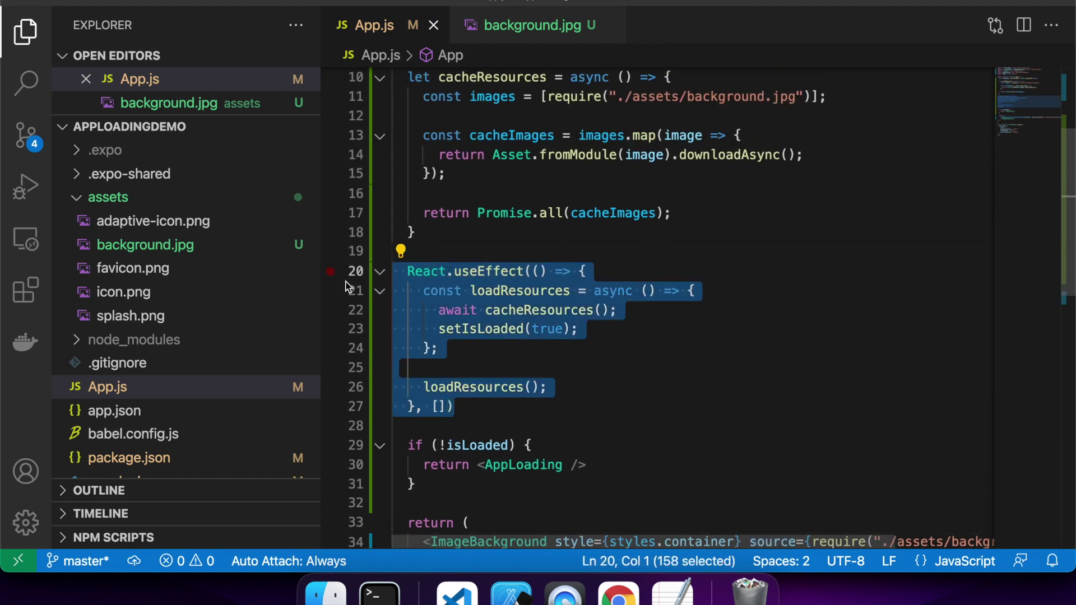
Delete the React.useEffect block, save App.js, and view the running app.
key(BackSpace)
key(BackSpace)
key(BackSpace)
key(super+s)
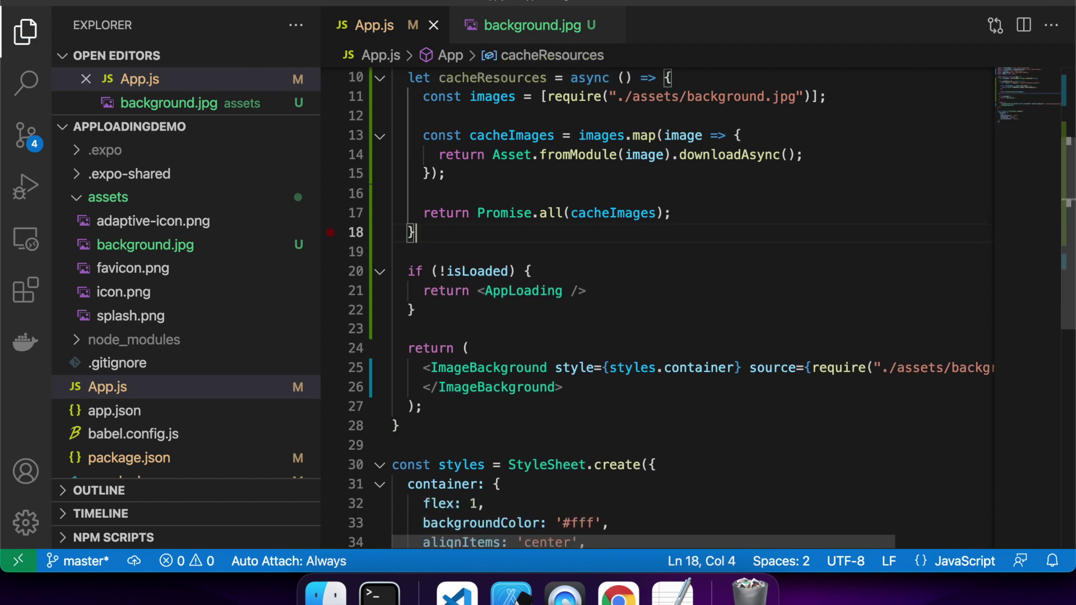
click(511, 594)
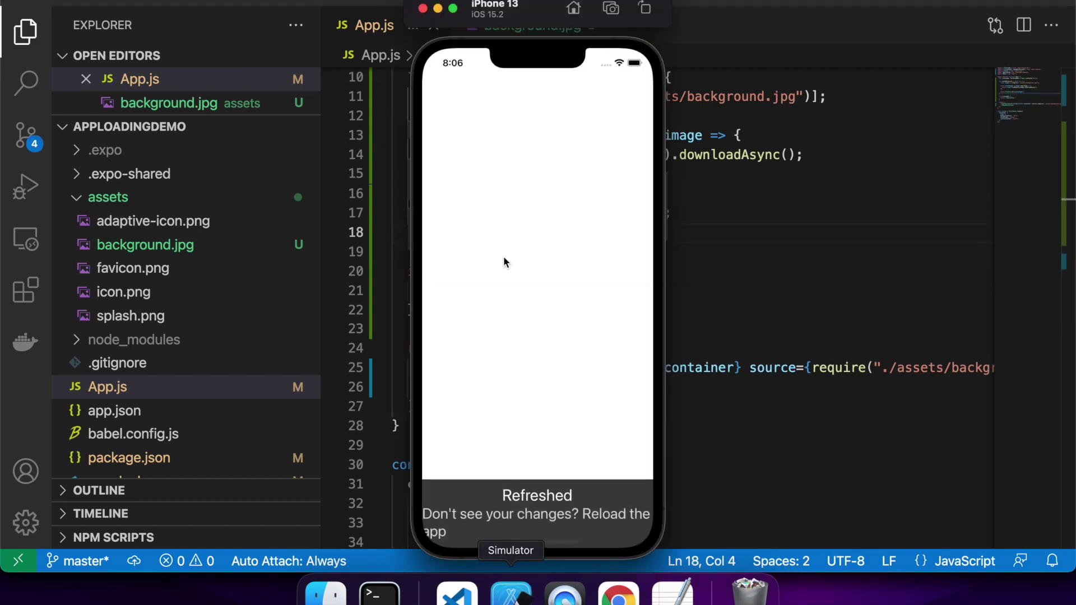
Change the isLoaded useState initial value from false to true and save.
click(737, 271)
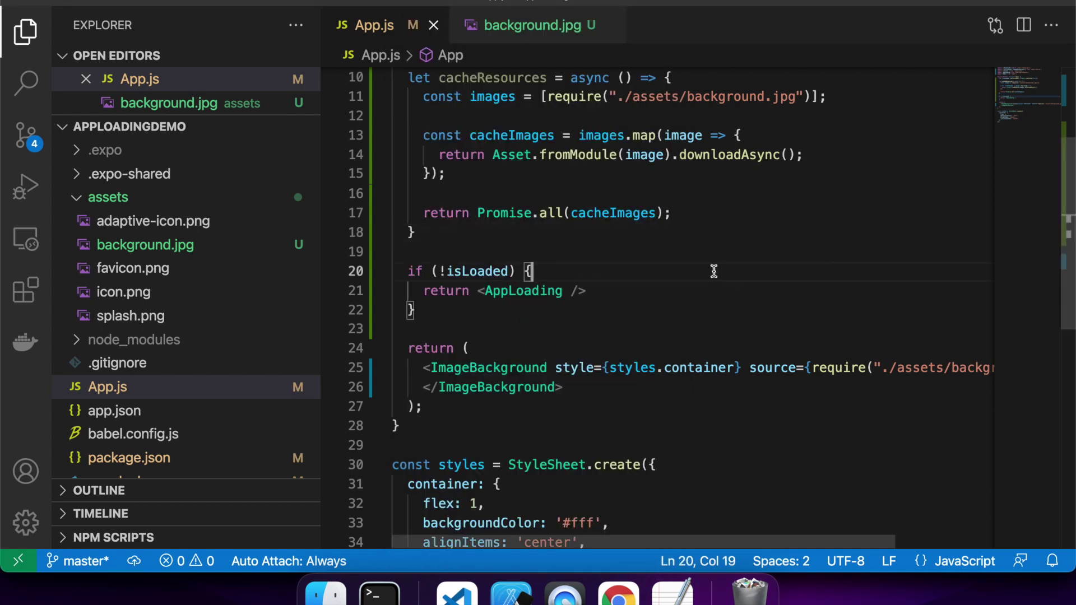
scroll(536, 261, up, 3)
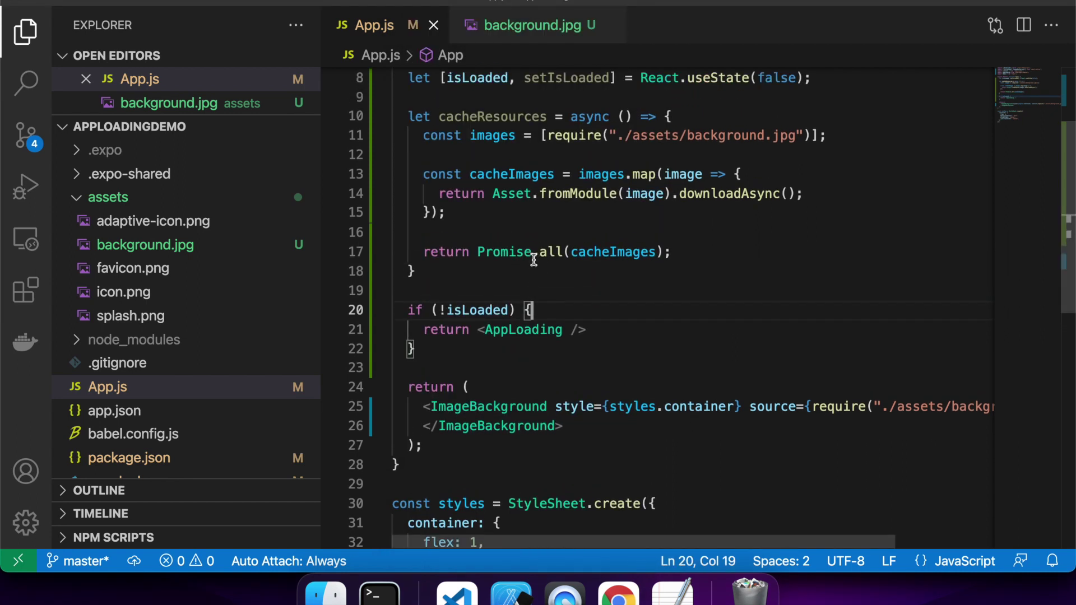
double_click(777, 95)
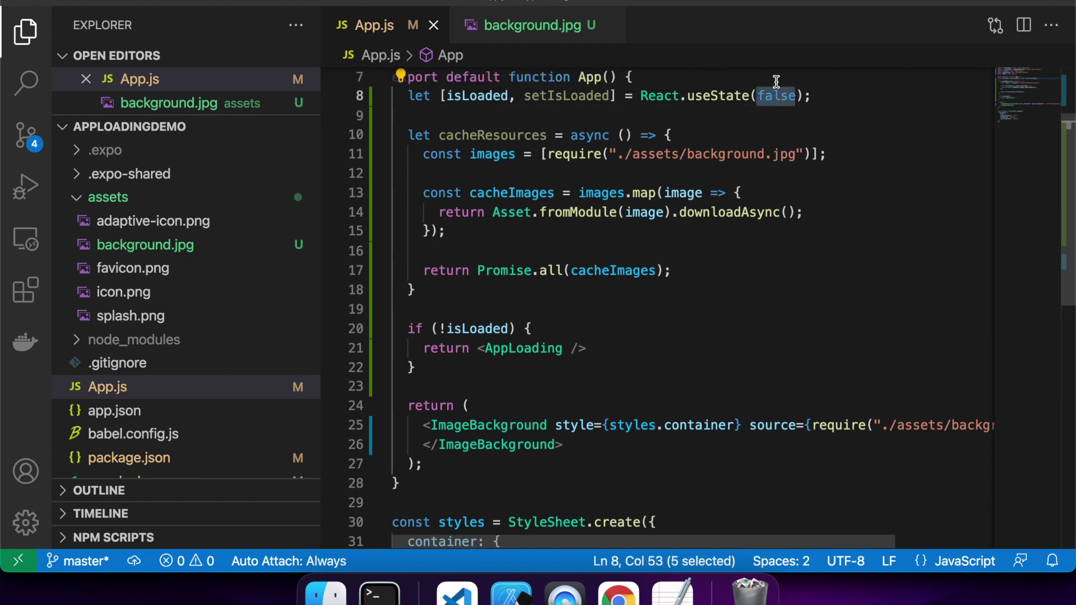
text(teu)
key(BackSpace)
key(BackSpace)
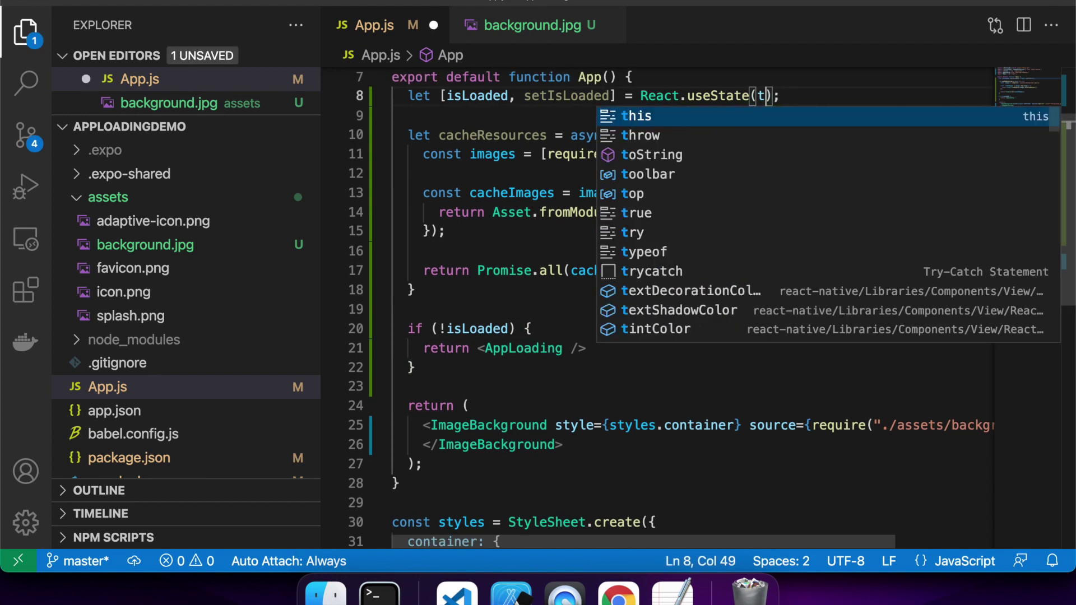
text(e)
key(BackSpace)
text(rue)
key(ctrl+s)
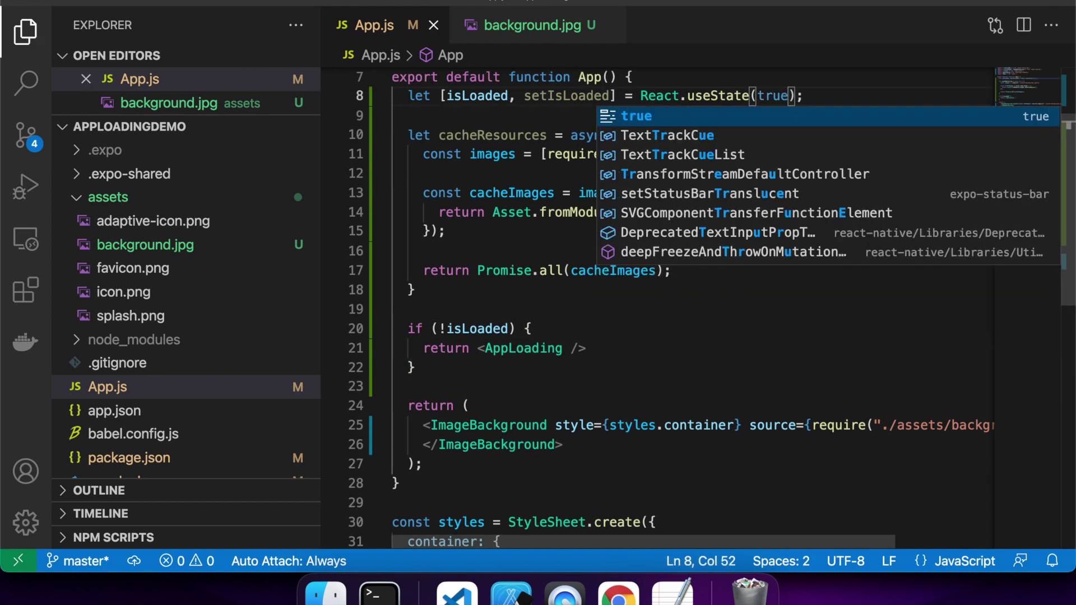
Reload the app in the simulator via Shake, then return to the code.
click(512, 594)
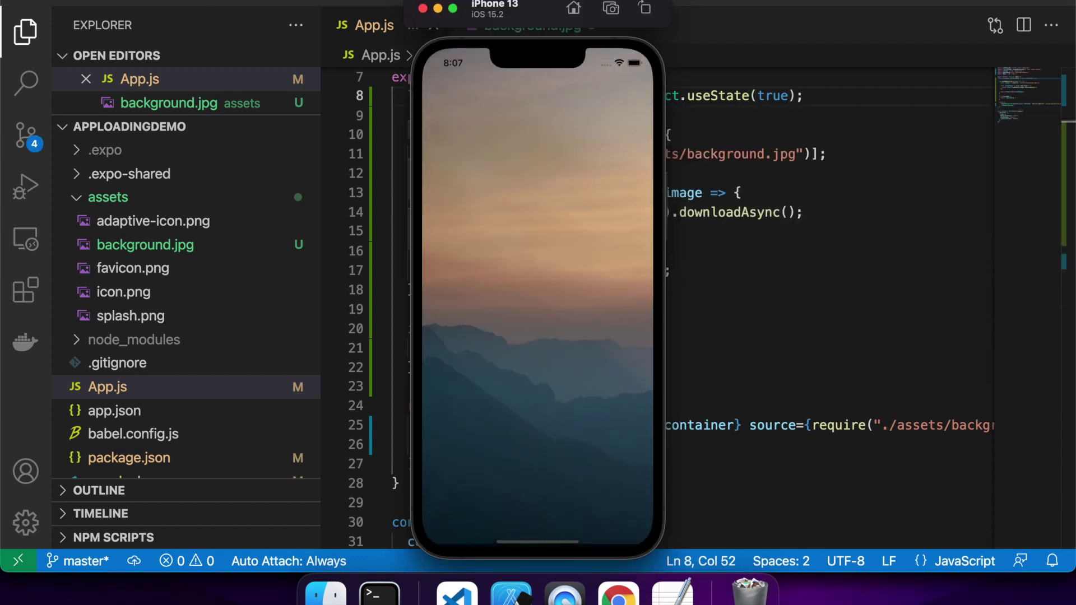
click(168, 2)
click(191, 113)
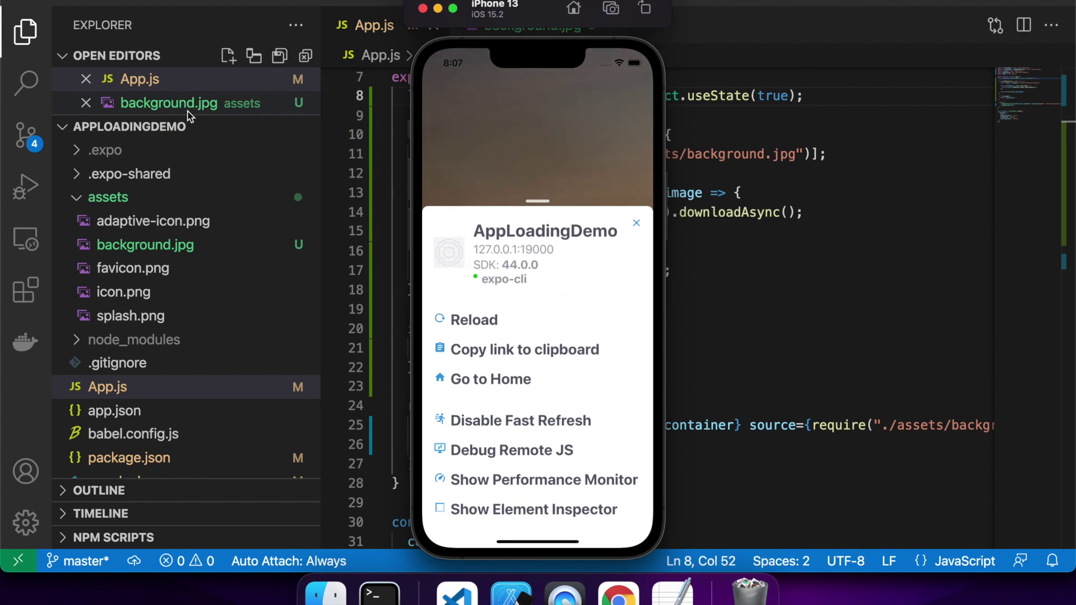
click(472, 317)
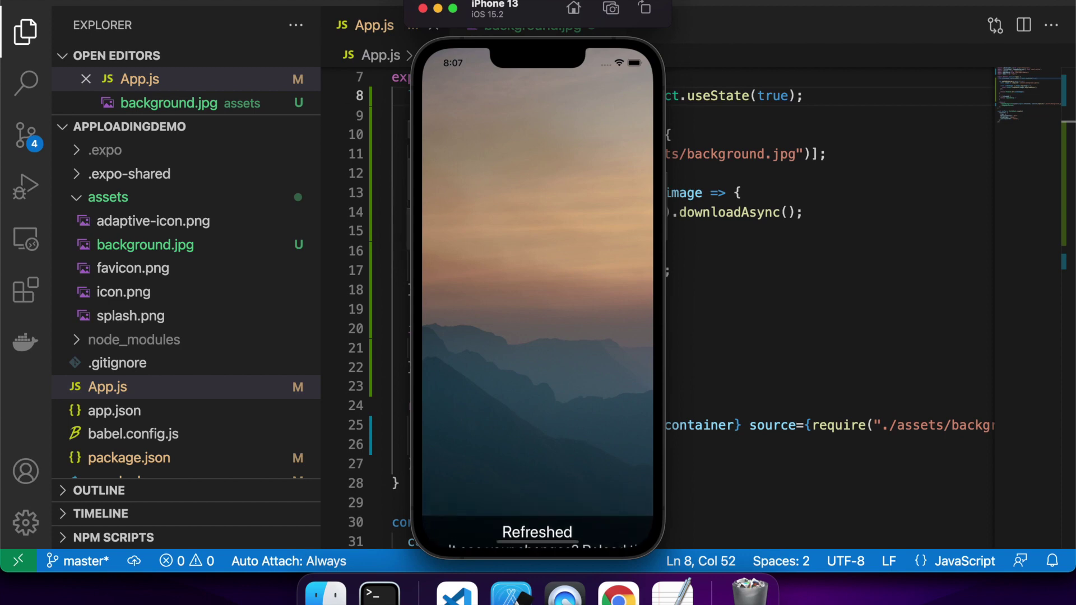
key(super+Tab)
Change the isLoaded useState initial value back from true to false.
click(761, 334)
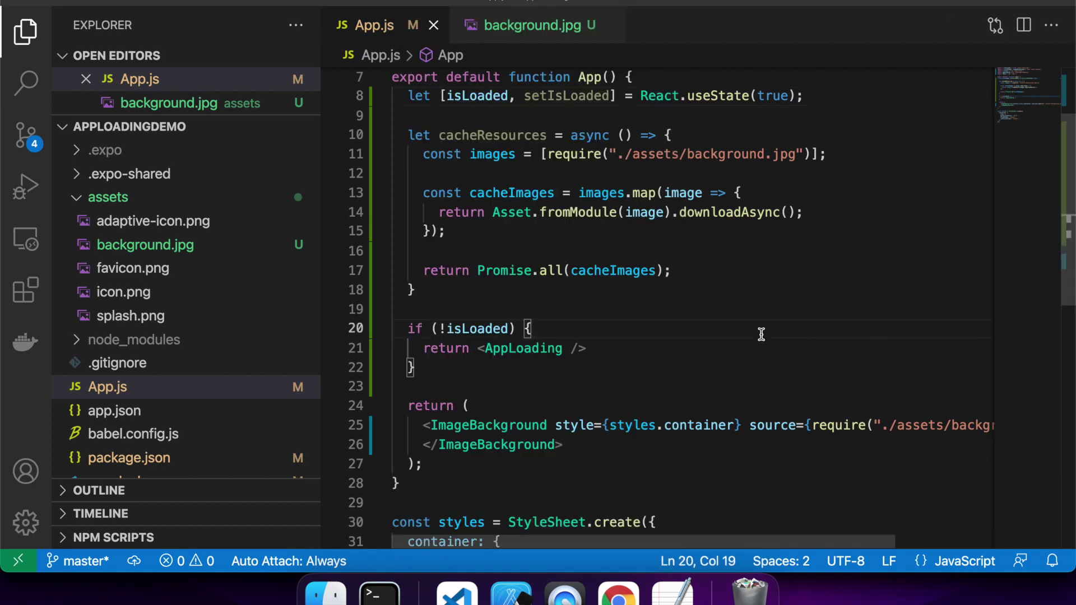
key(super+z)
key(shift+Right)
key(shift+Right)
key(shift+Right)
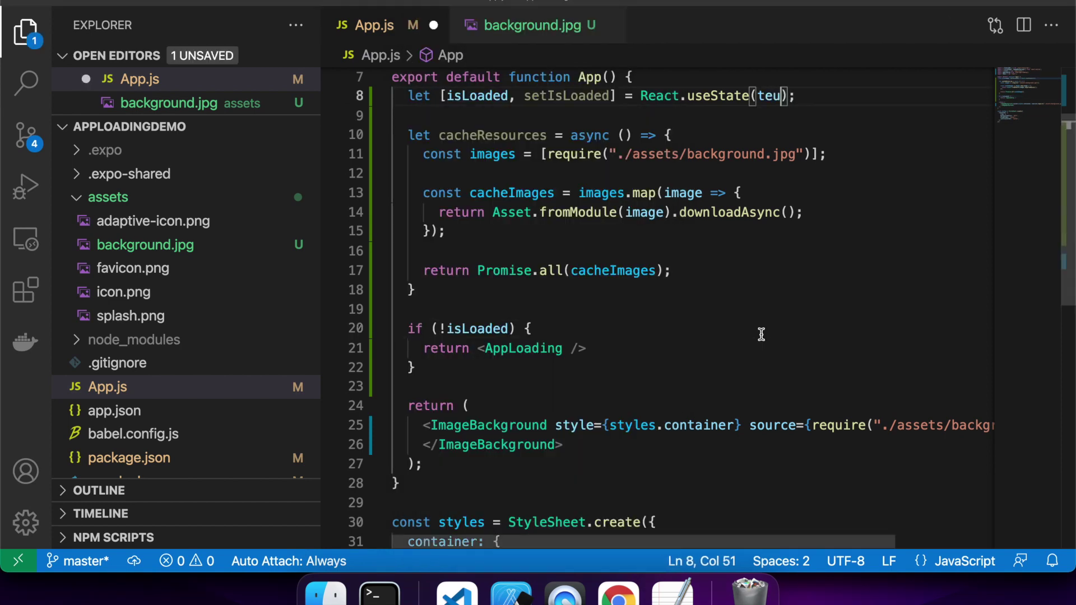
key(shift+Right)
key(BackSpace)
text(false)
Restore the React.useEffect block above the if (!isLoaded) check and save.
click(762, 335)
key(Return)
key(Return)
key(super+z)
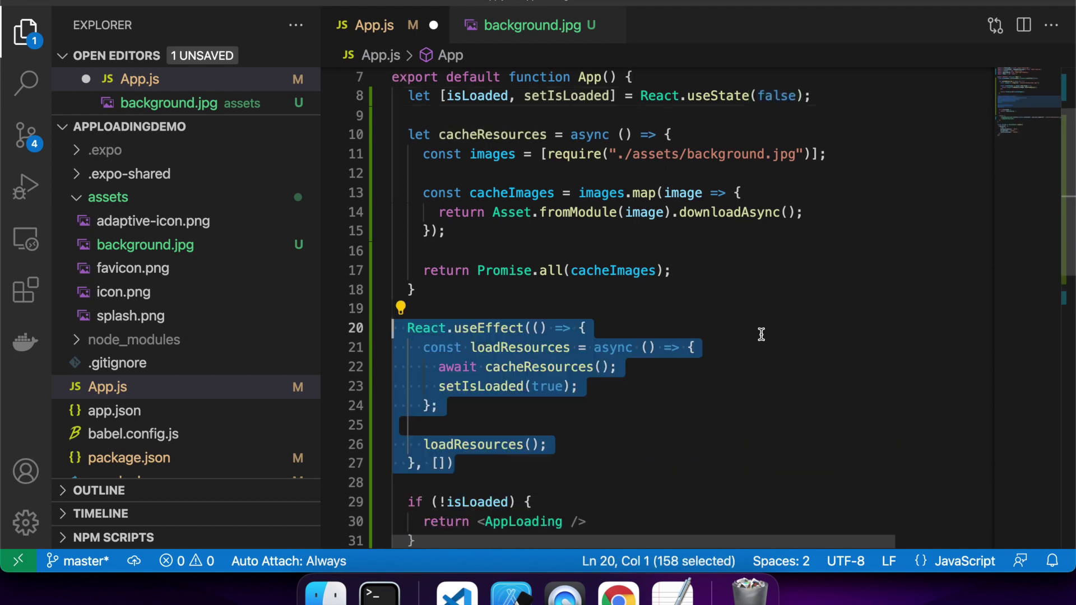
key(super+s)
Reload the app in the simulator via Device > Shake > Reload.
click(511, 596)
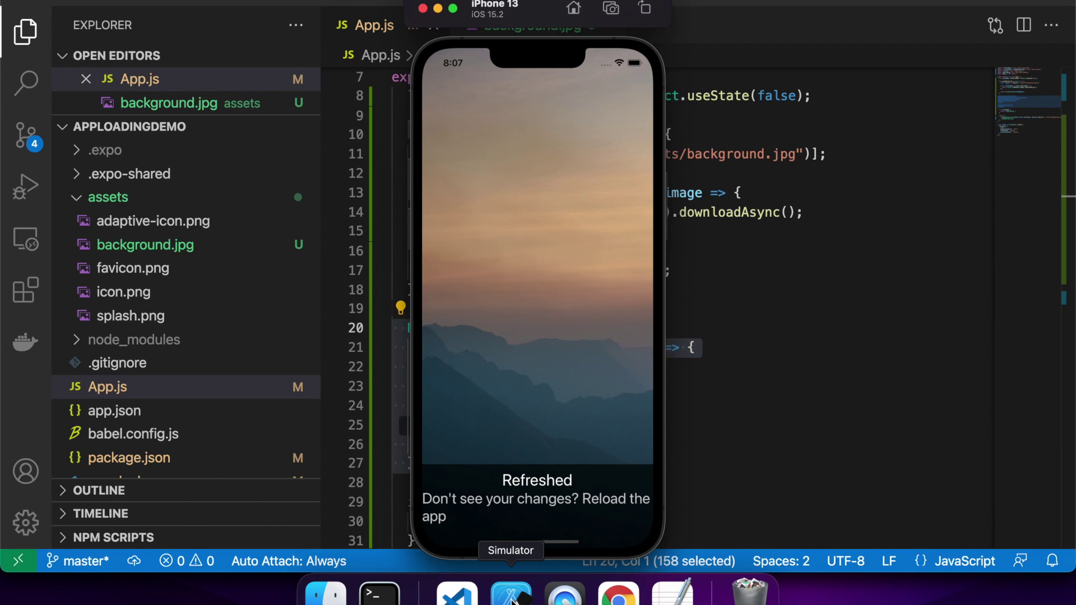
click(177, 4)
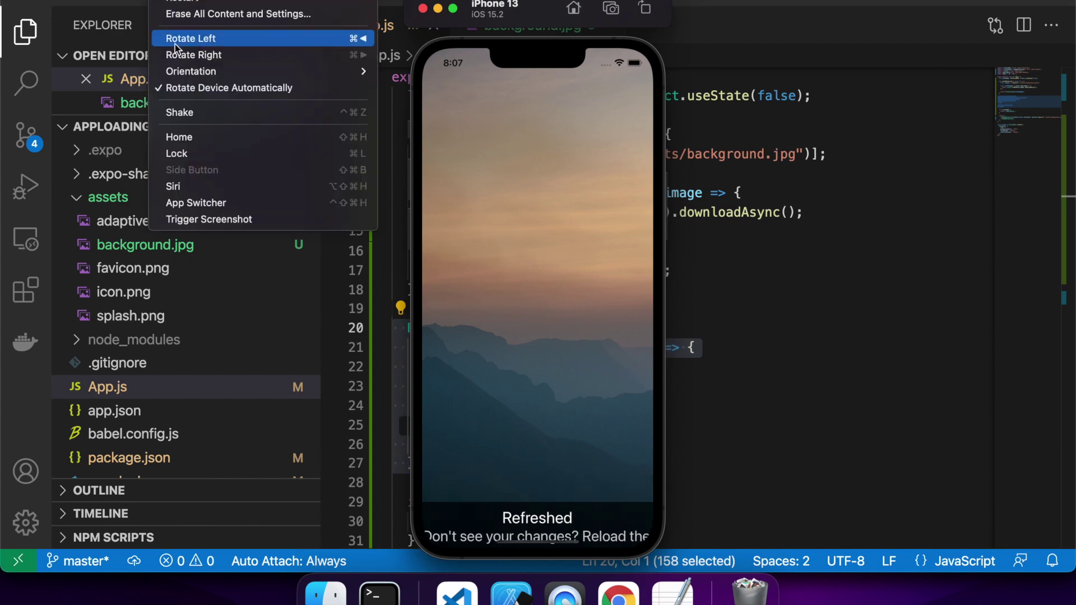
click(179, 113)
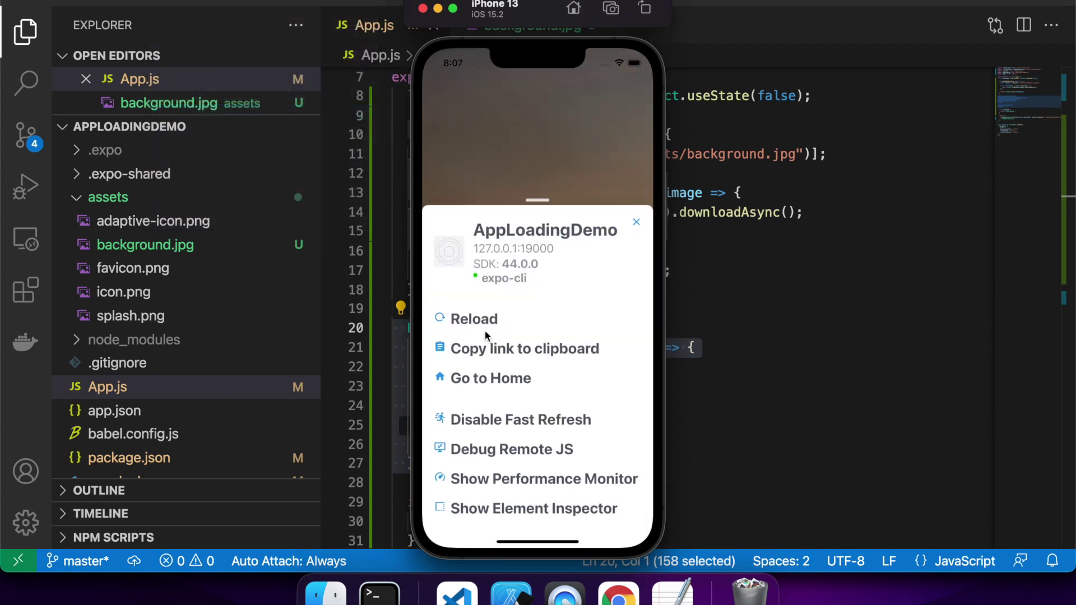
click(489, 315)
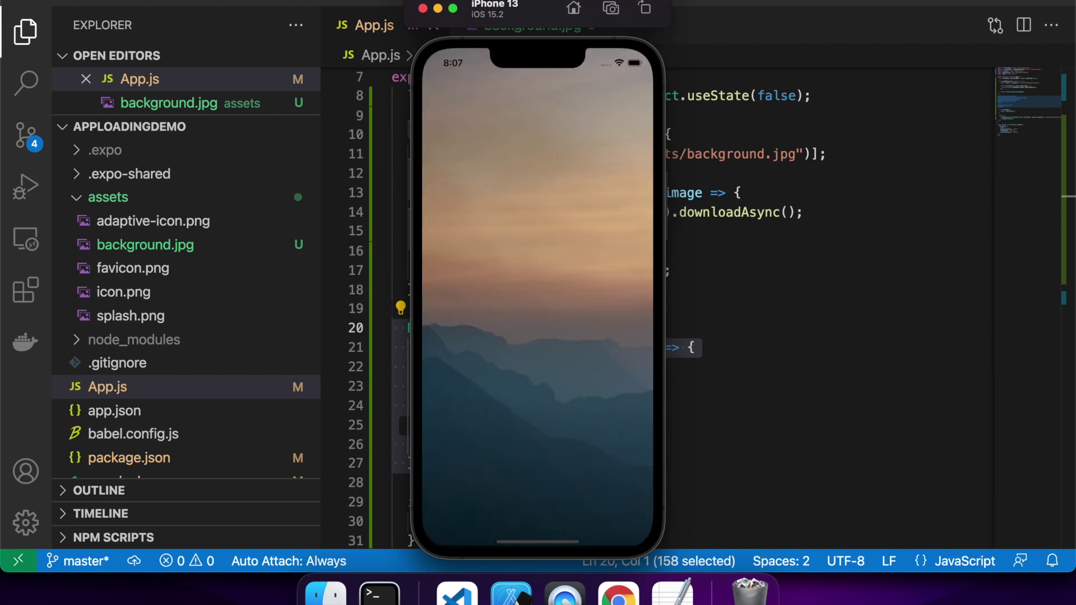
In Chrome, close the React Native Debugger and Metro Bundler tabs.
click(618, 593)
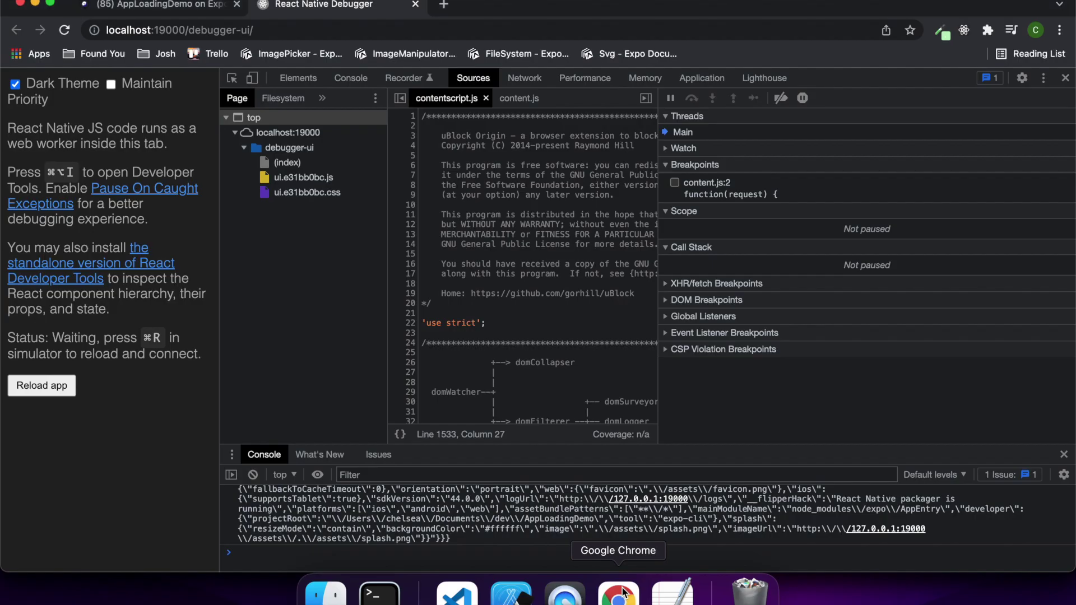
click(415, 4)
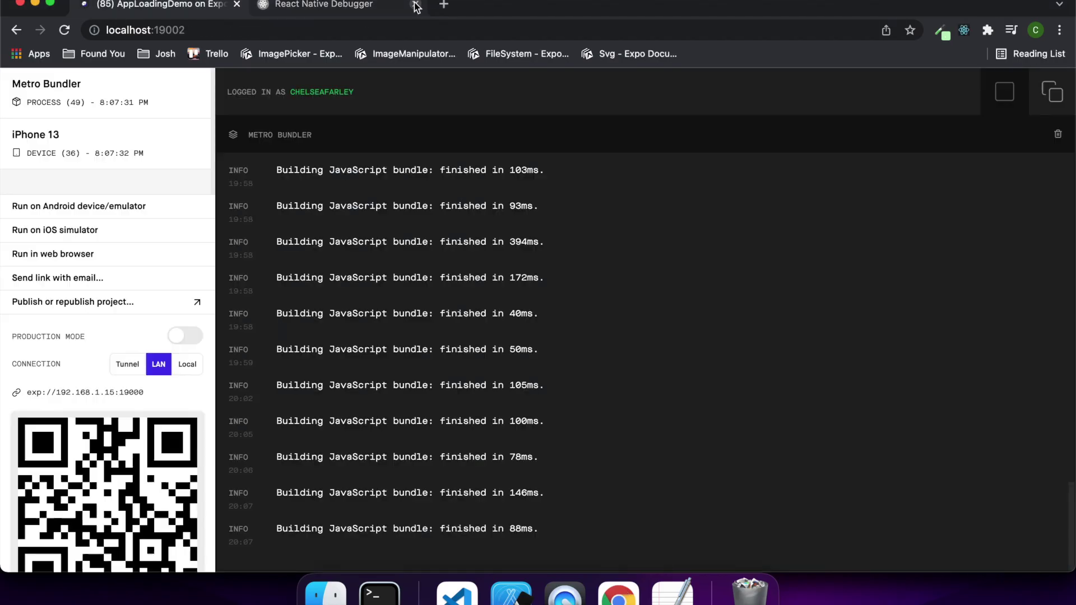
click(238, 4)
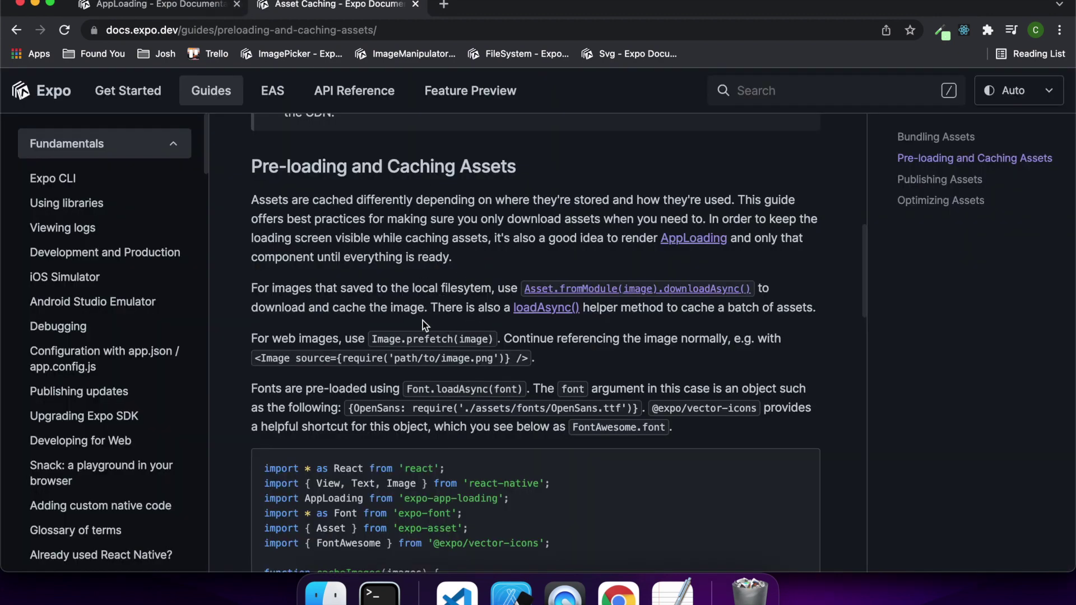
scroll(547, 377, down, 3)
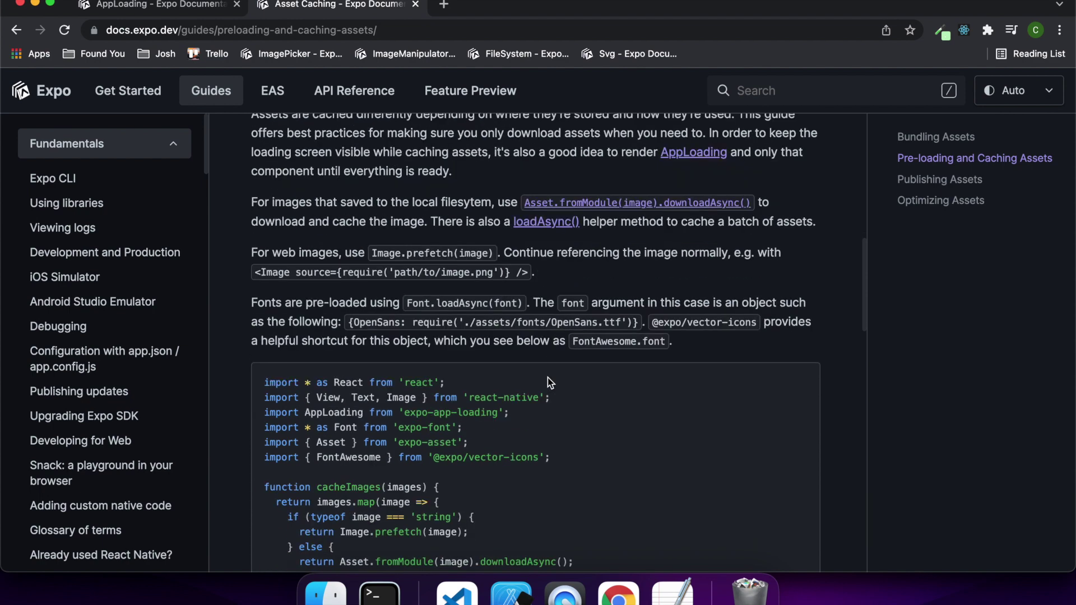
scroll(548, 378, down, 3)
scroll(547, 378, down, 2)
scroll(547, 378, down, 2)
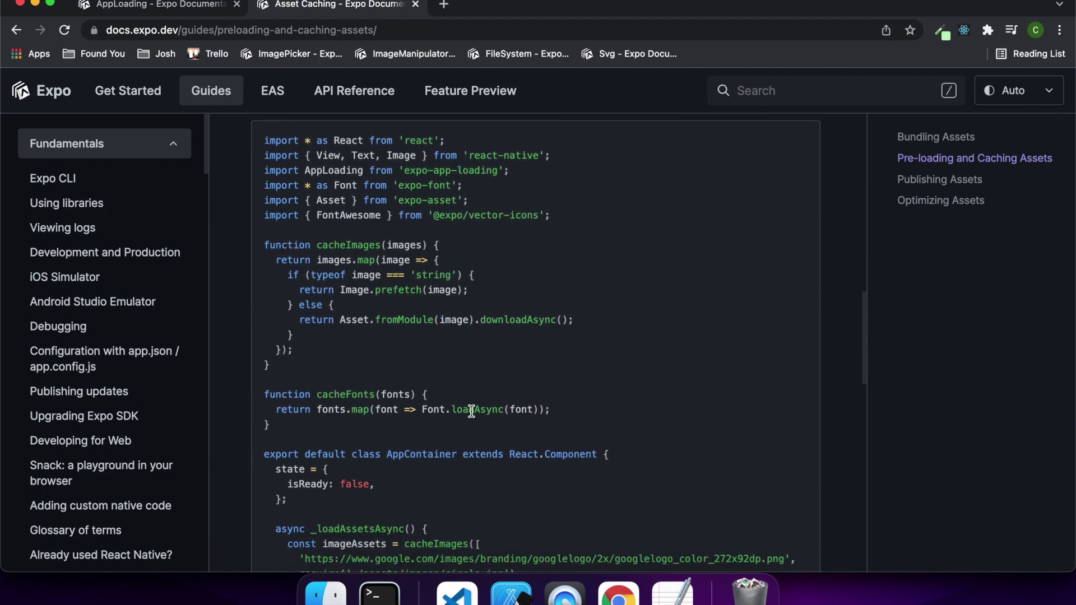
scroll(551, 363, down, 2)
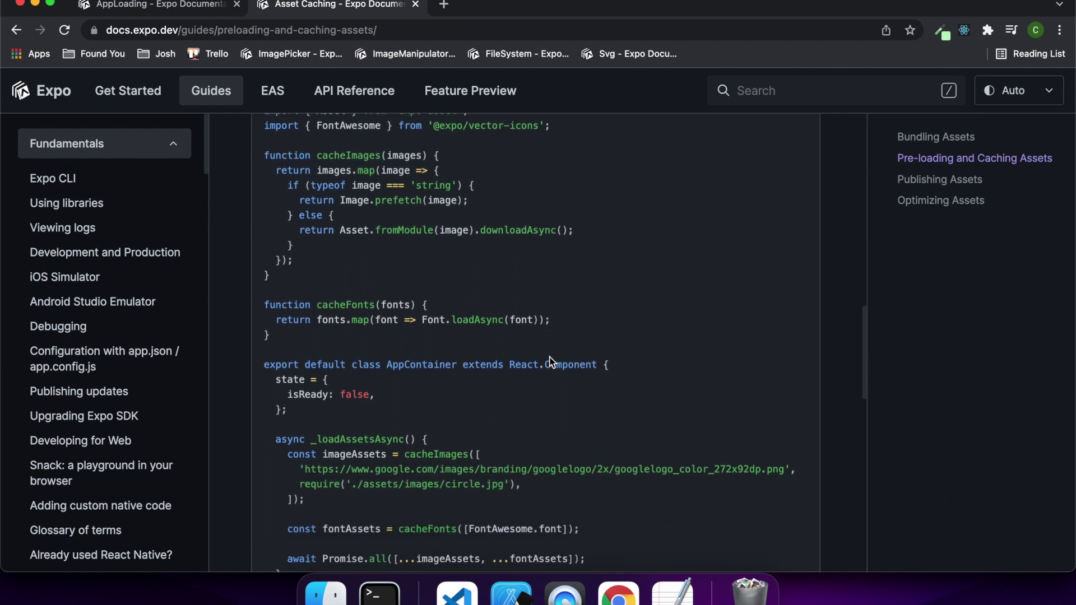
scroll(551, 362, down, 2)
scroll(491, 354, down, 1)
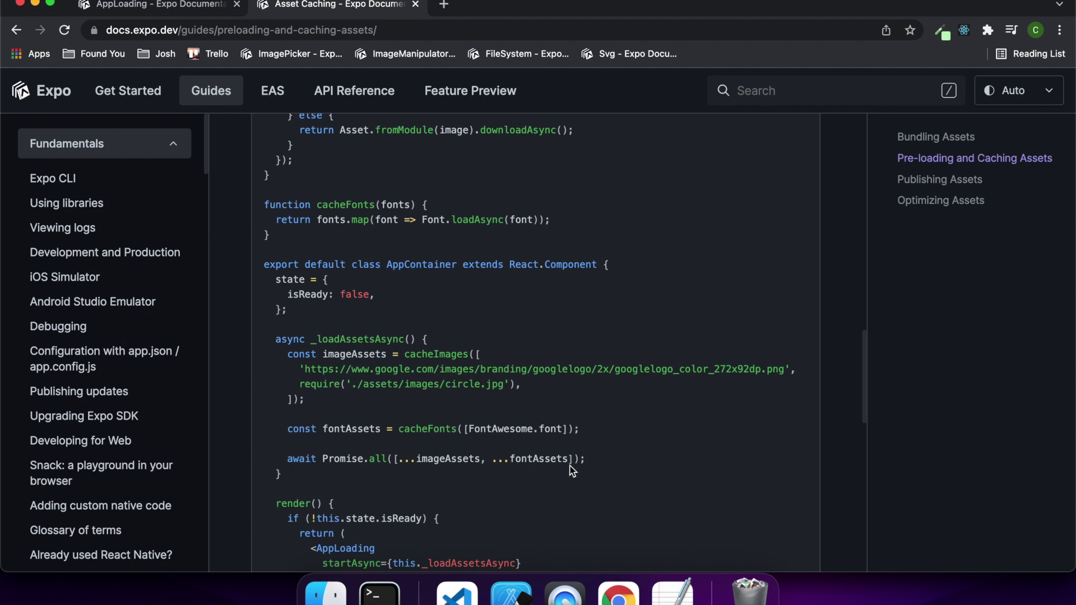
Switch to the Expo AppLoading API reference tab.
click(160, 6)
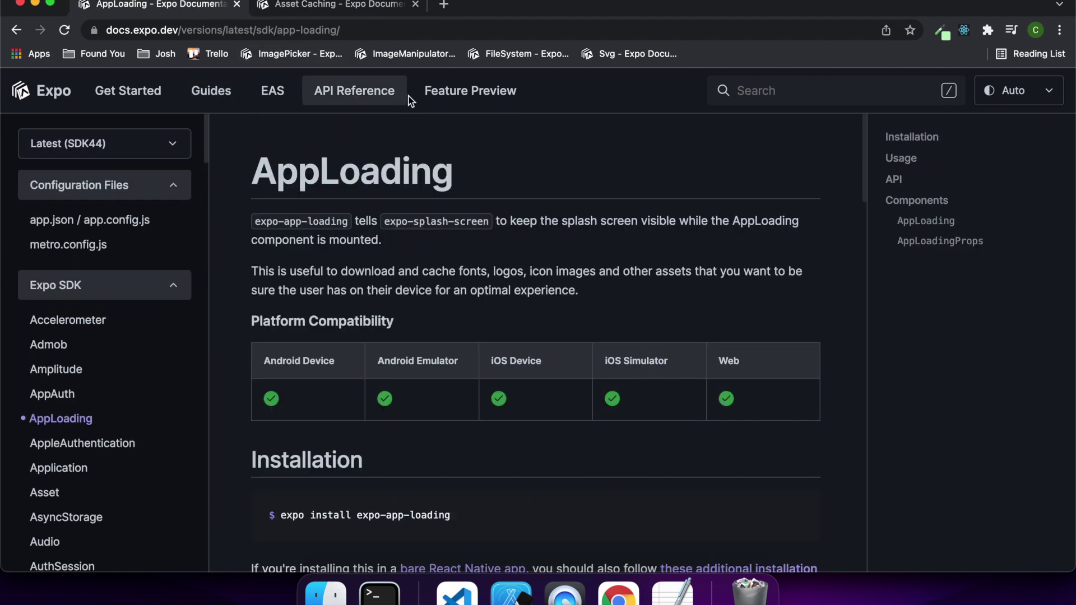
scroll(492, 336, down, 10)
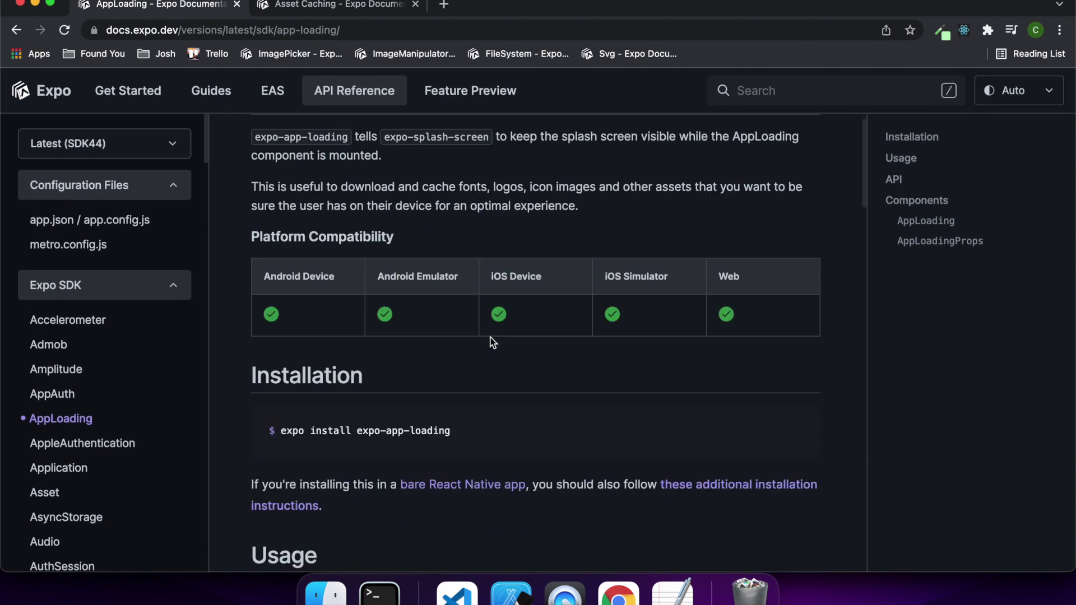
scroll(491, 342, down, 5)
scroll(492, 342, down, 5)
scroll(493, 342, down, 5)
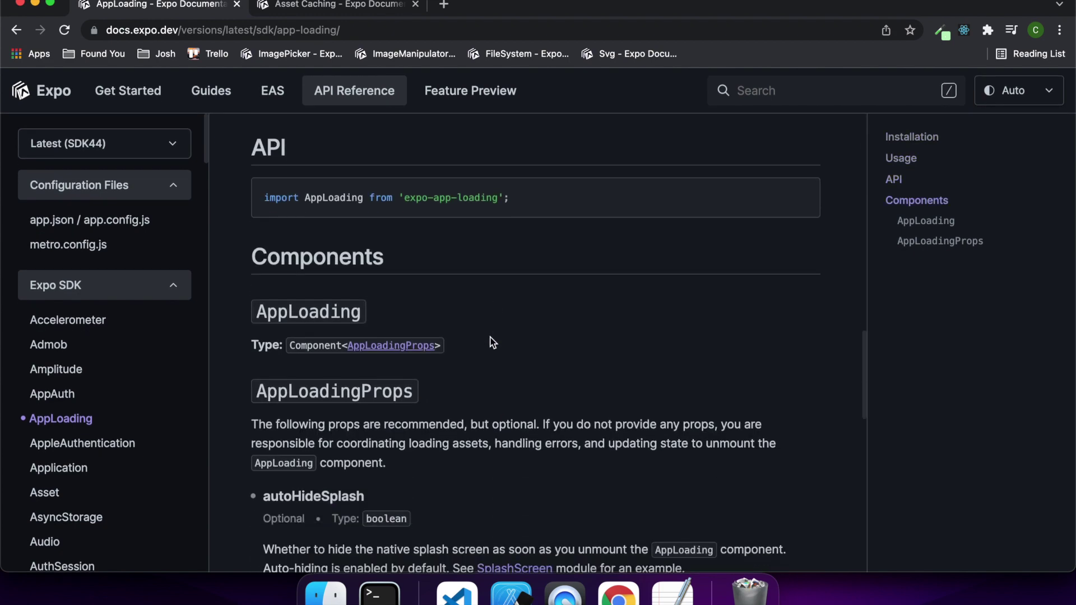
scroll(492, 343, down, 3)
scroll(492, 342, down, 5)
scroll(492, 342, down, 1)
scroll(493, 343, down, 1)
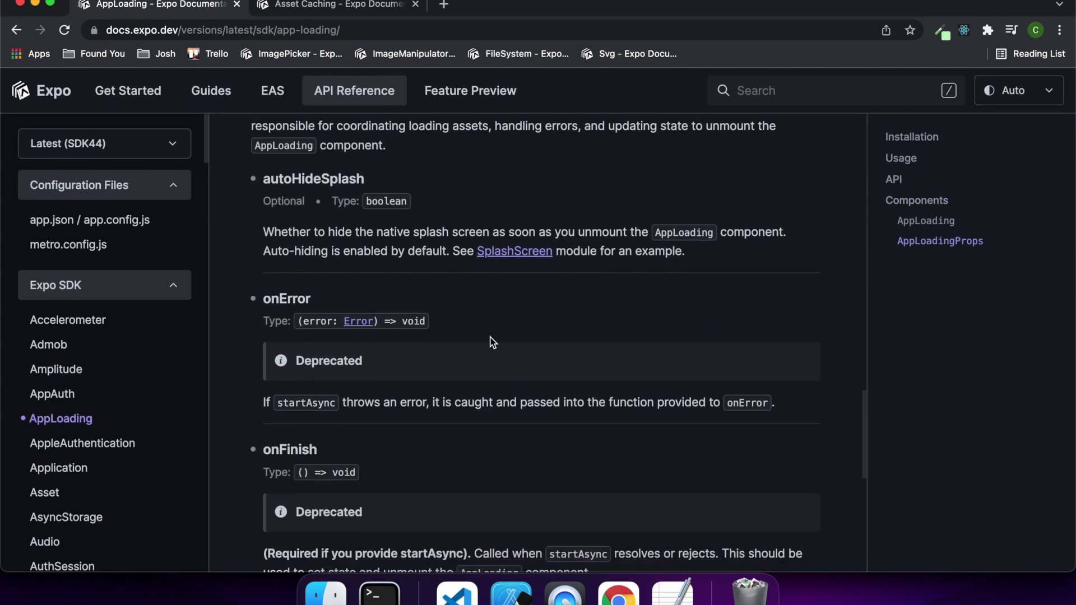
scroll(491, 343, down, 1)
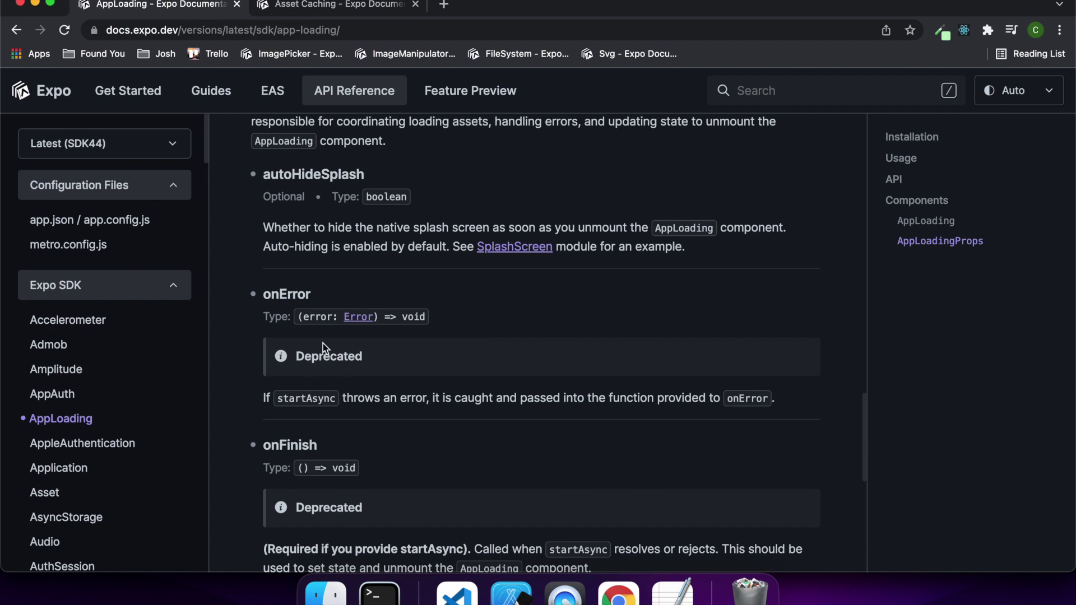
scroll(386, 516, down, 3)
scroll(387, 516, down, 2)
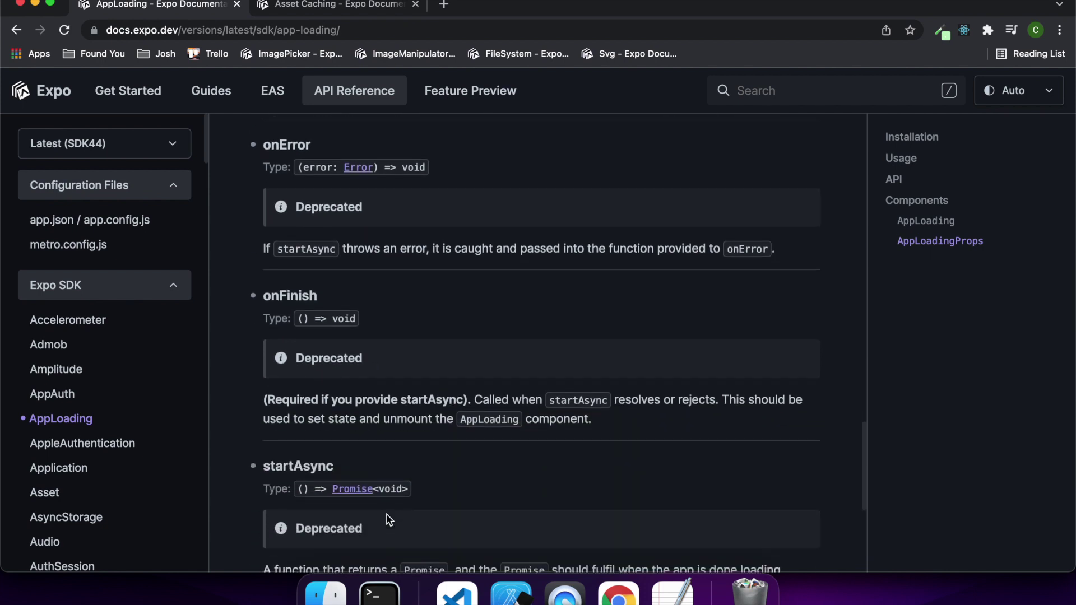
scroll(387, 515, down, 4)
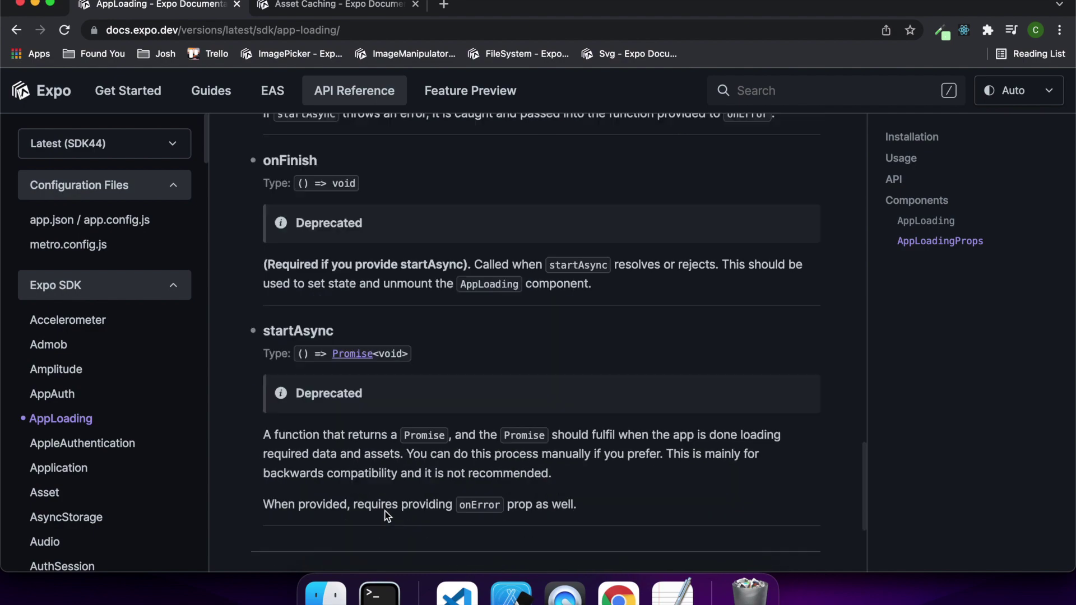
scroll(387, 516, down, 3)
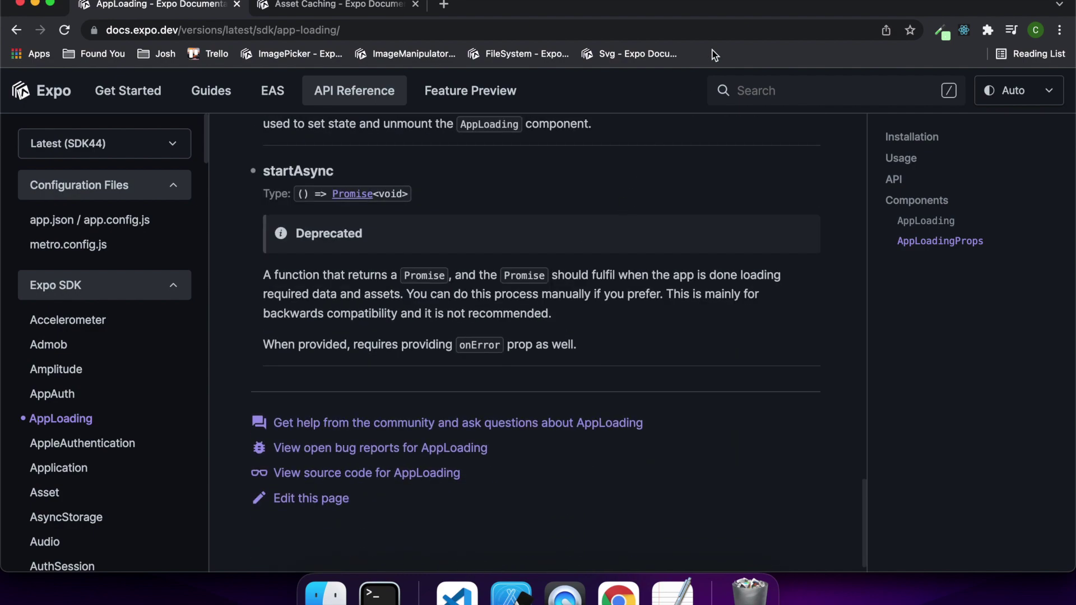